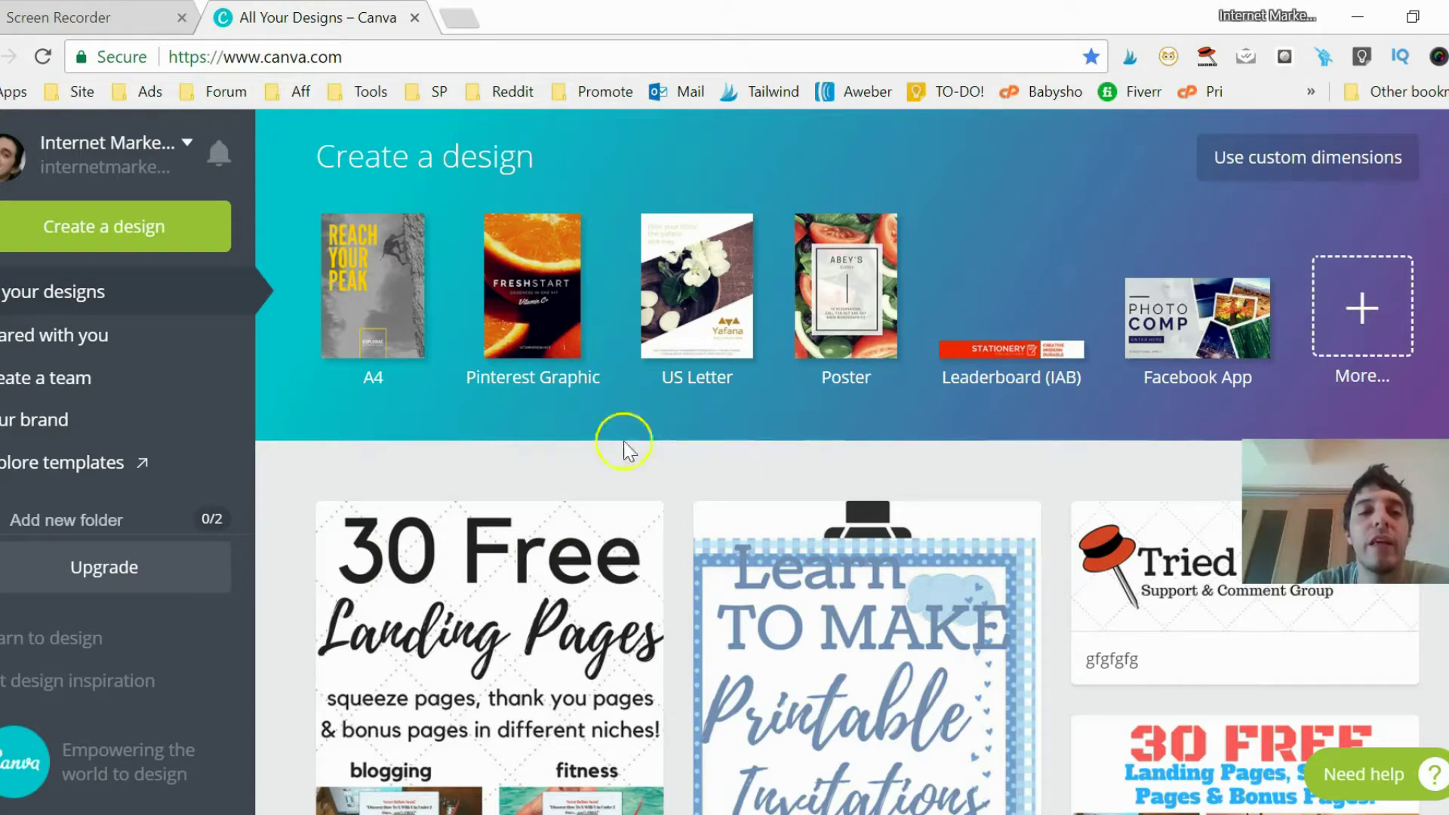
- Start a blank US Letter design and bring up the Shapes list under Elements
left_click(375, 420)
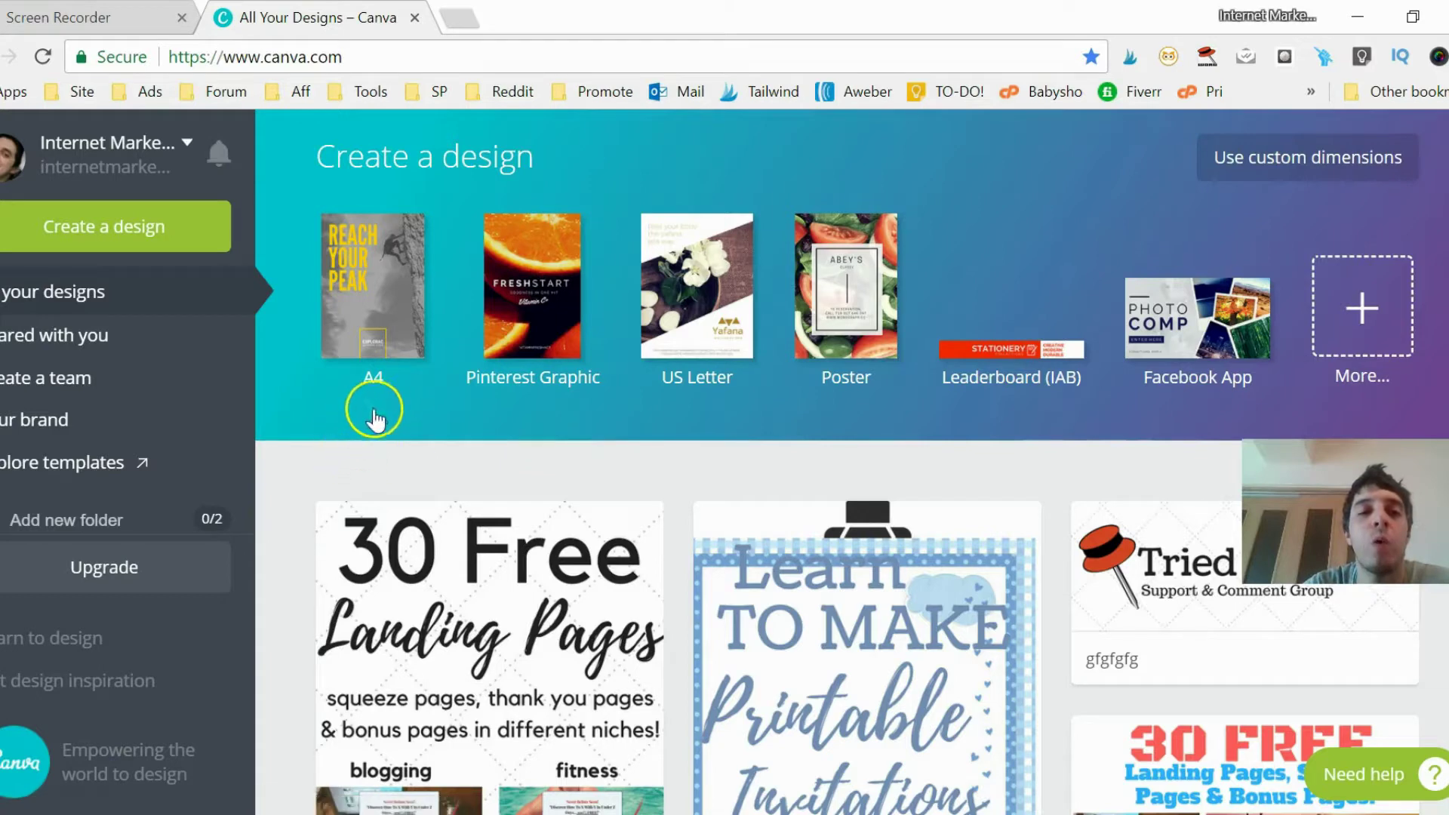
left_click(691, 329)
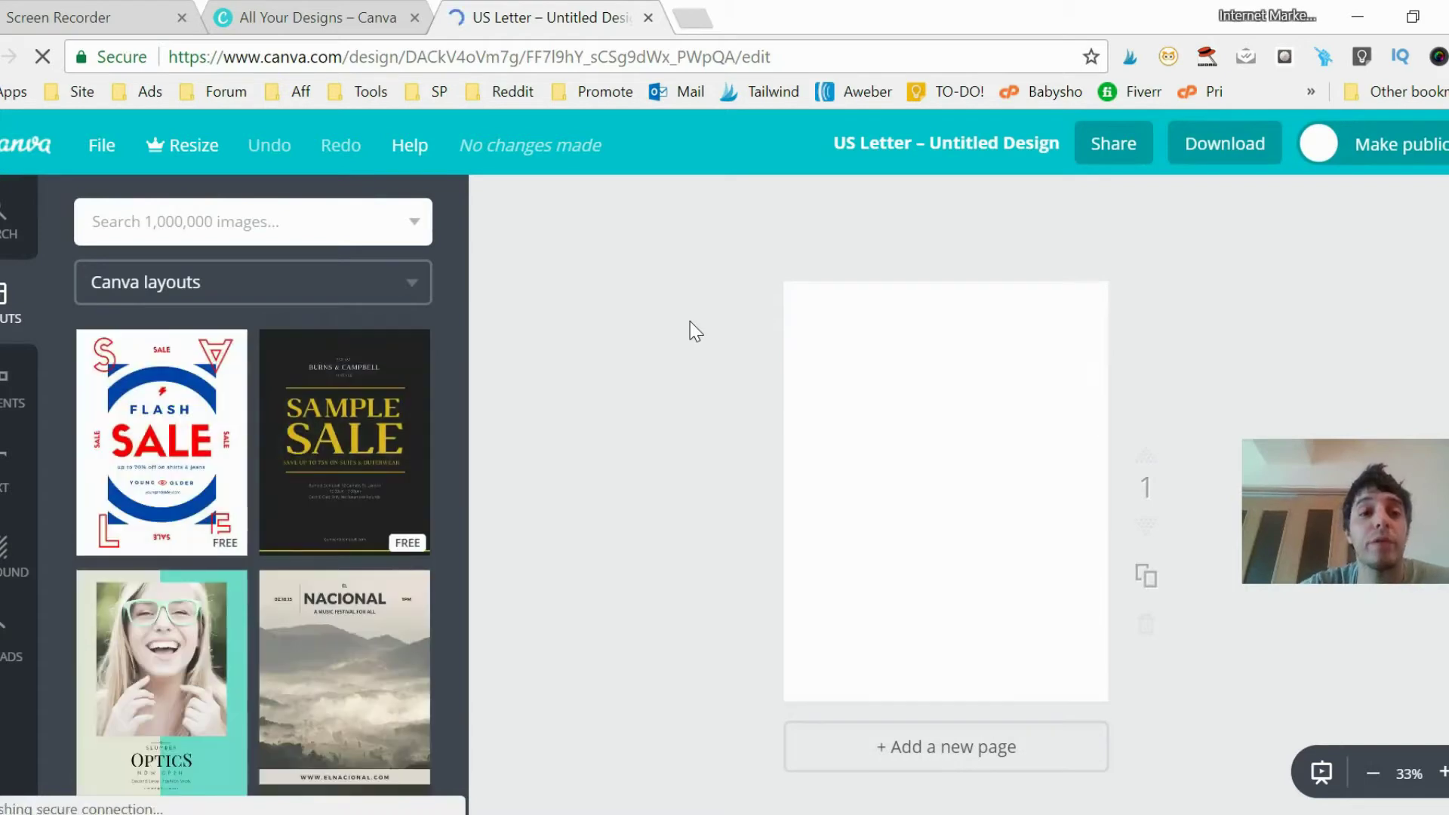
left_click(3, 381)
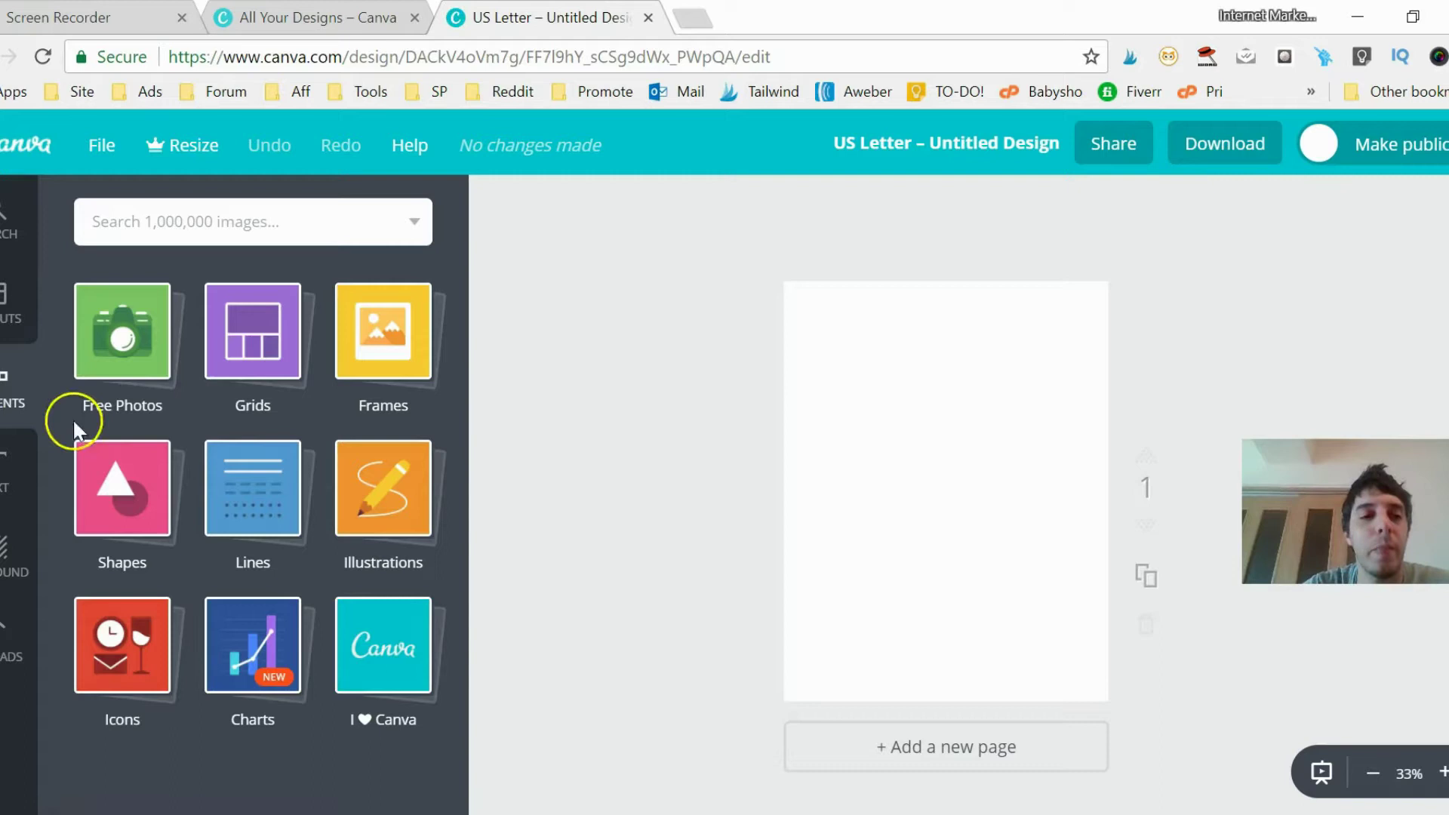
left_click(106, 511)
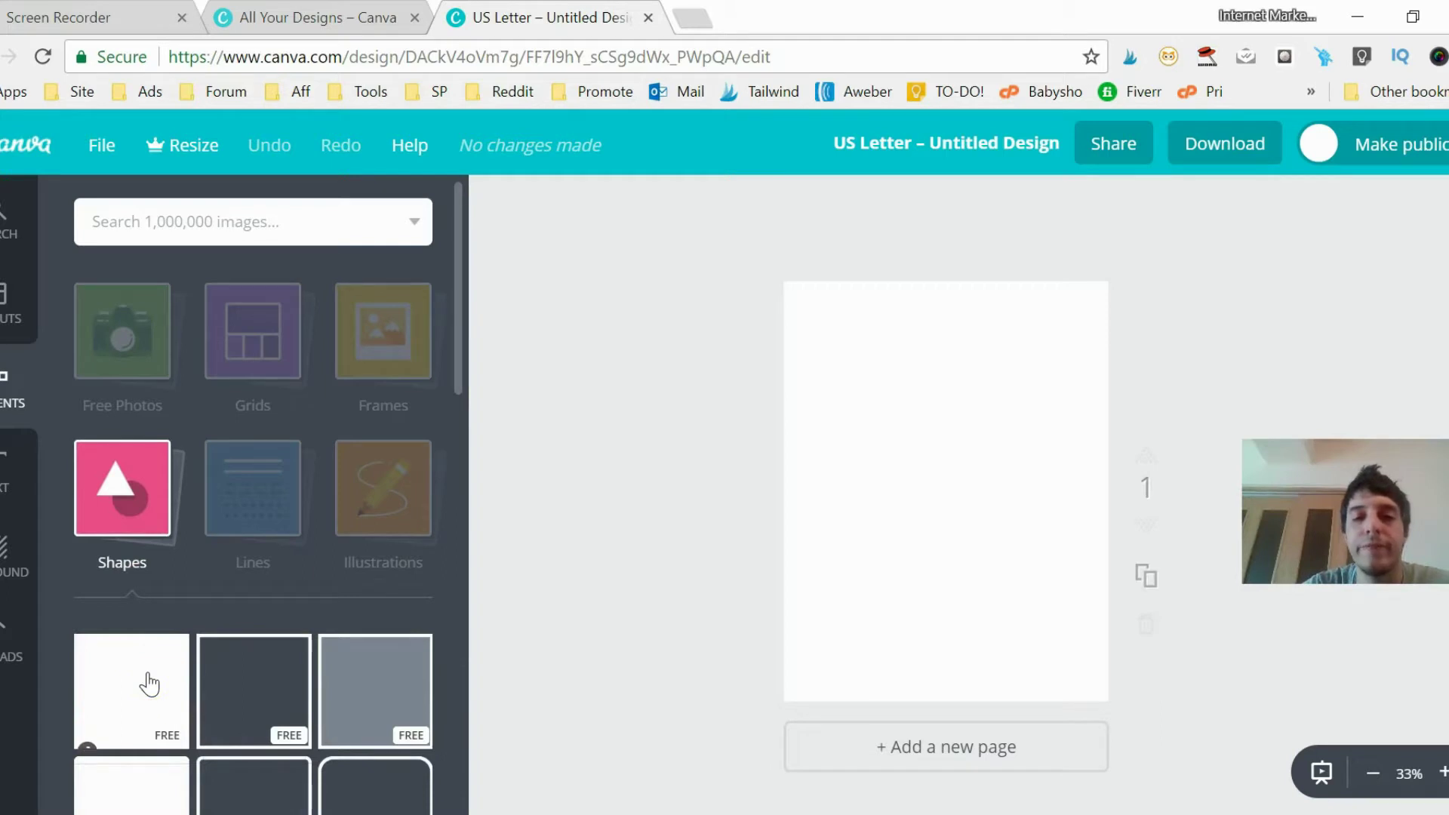
- Add a black square and stretch it into a thin horizontal bar overhanging both page edges
left_click_drag(946, 588, 1016, 513)
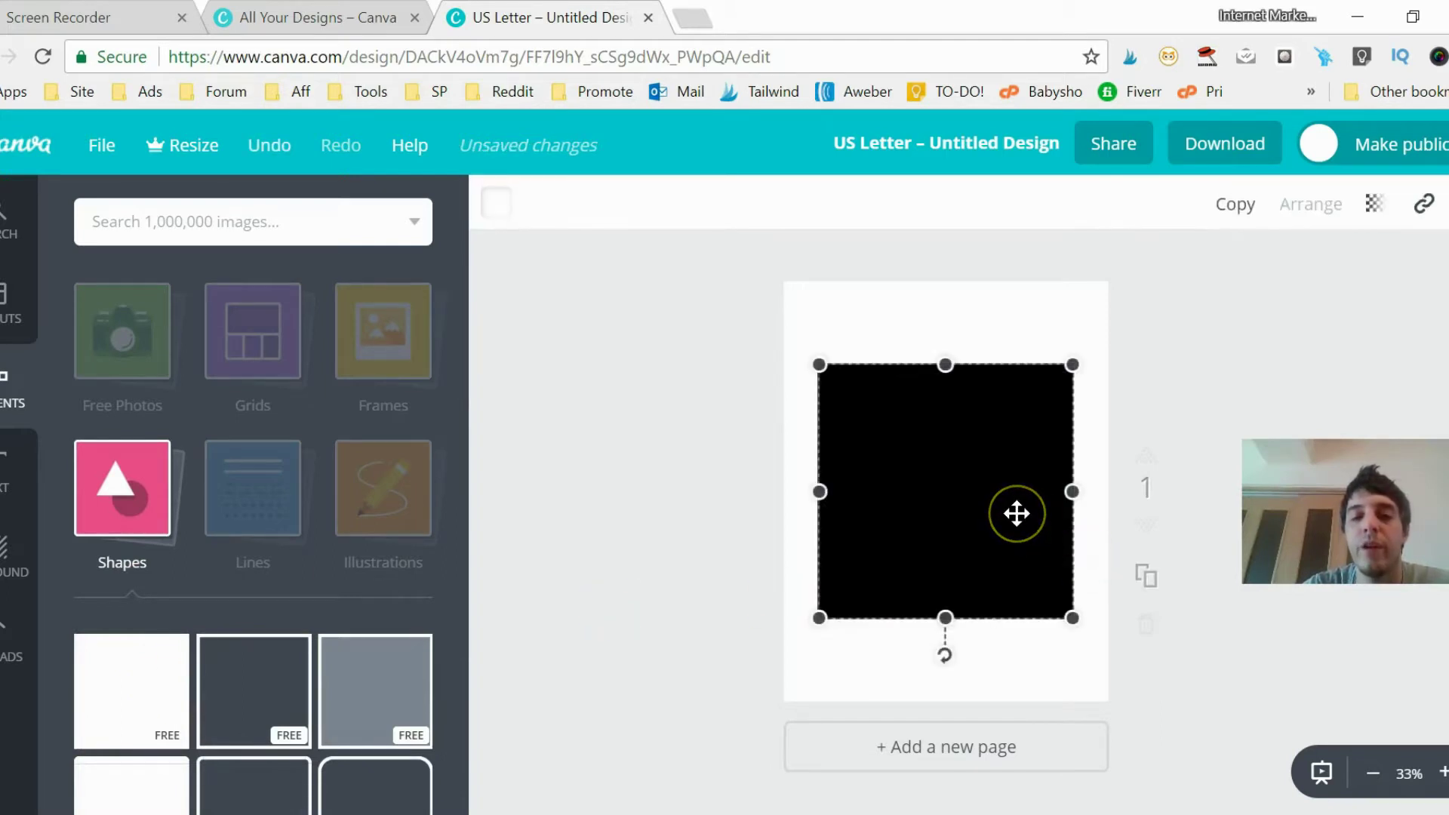
left_click(976, 513)
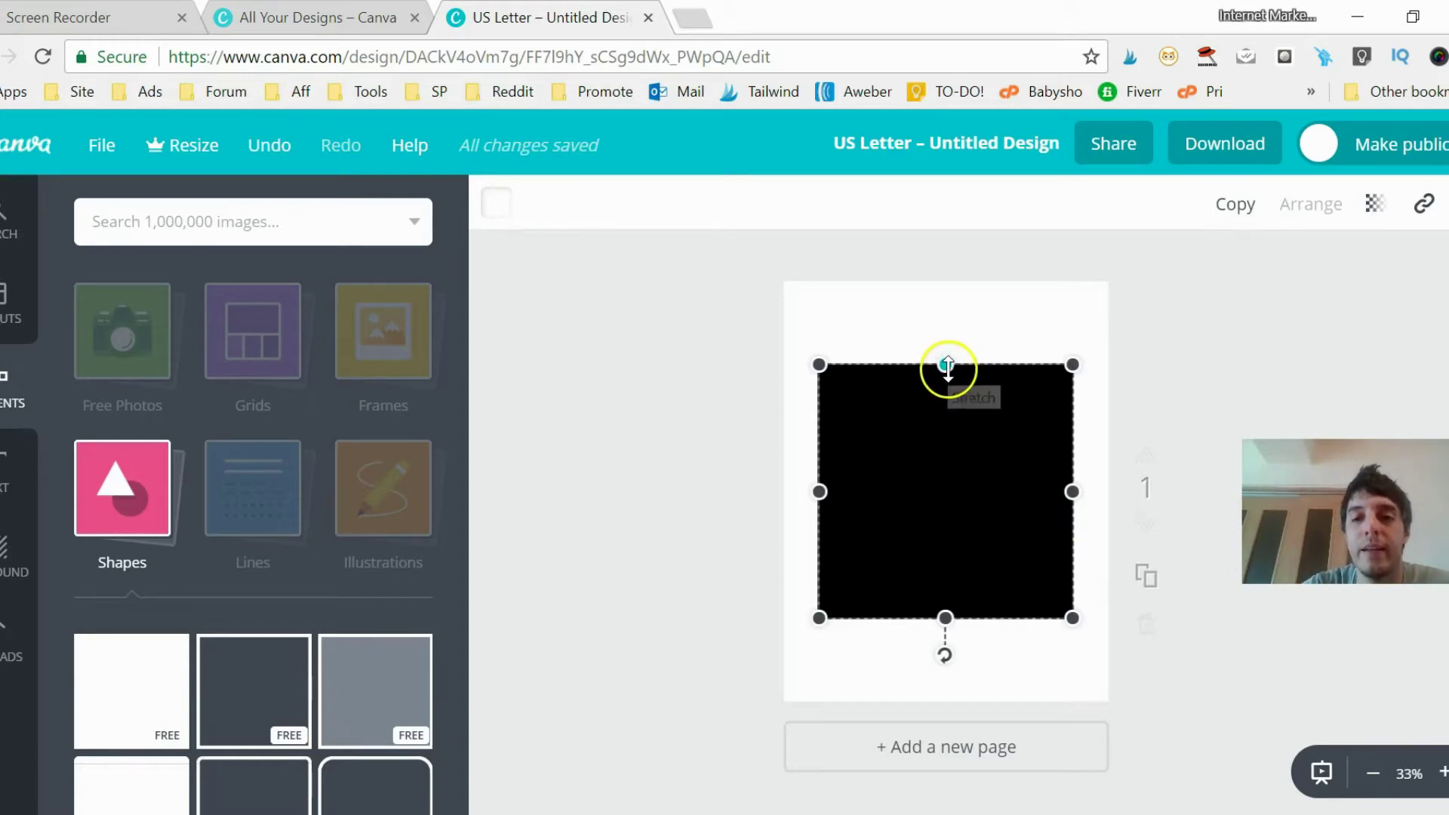
left_click_drag(947, 365, 958, 608)
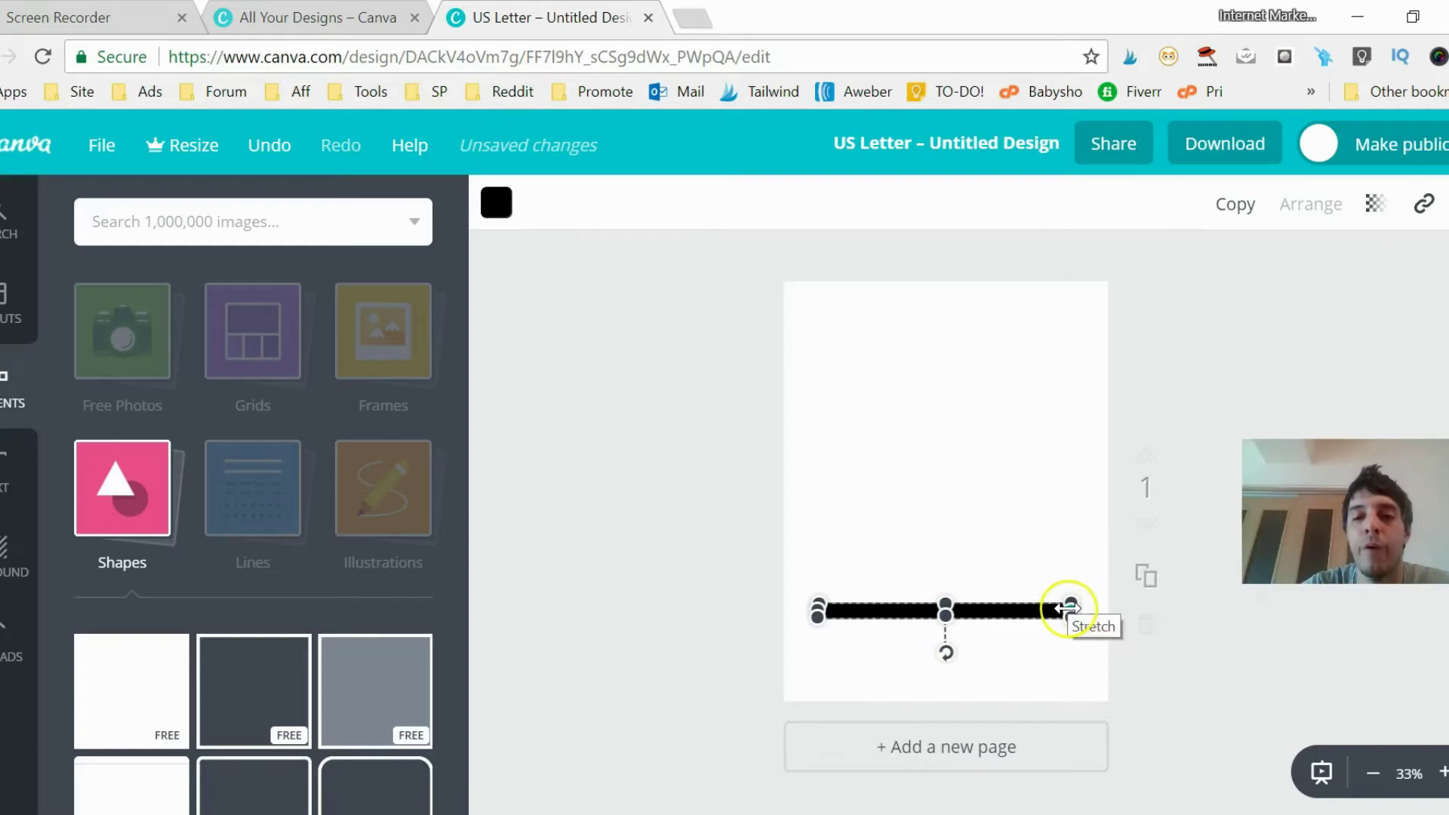
left_click_drag(1066, 608, 1245, 607)
left_click(1325, 650)
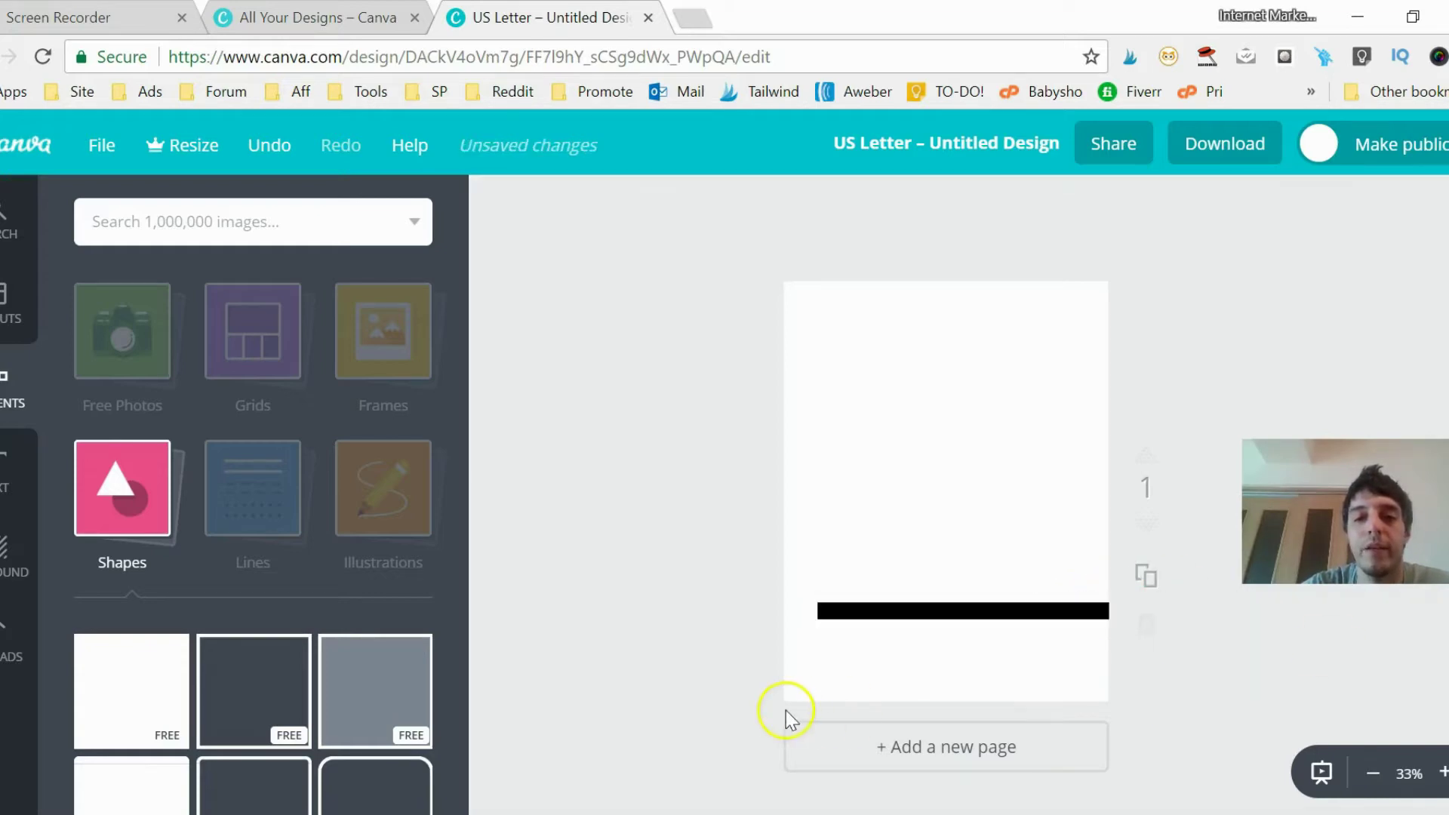
left_click(836, 612)
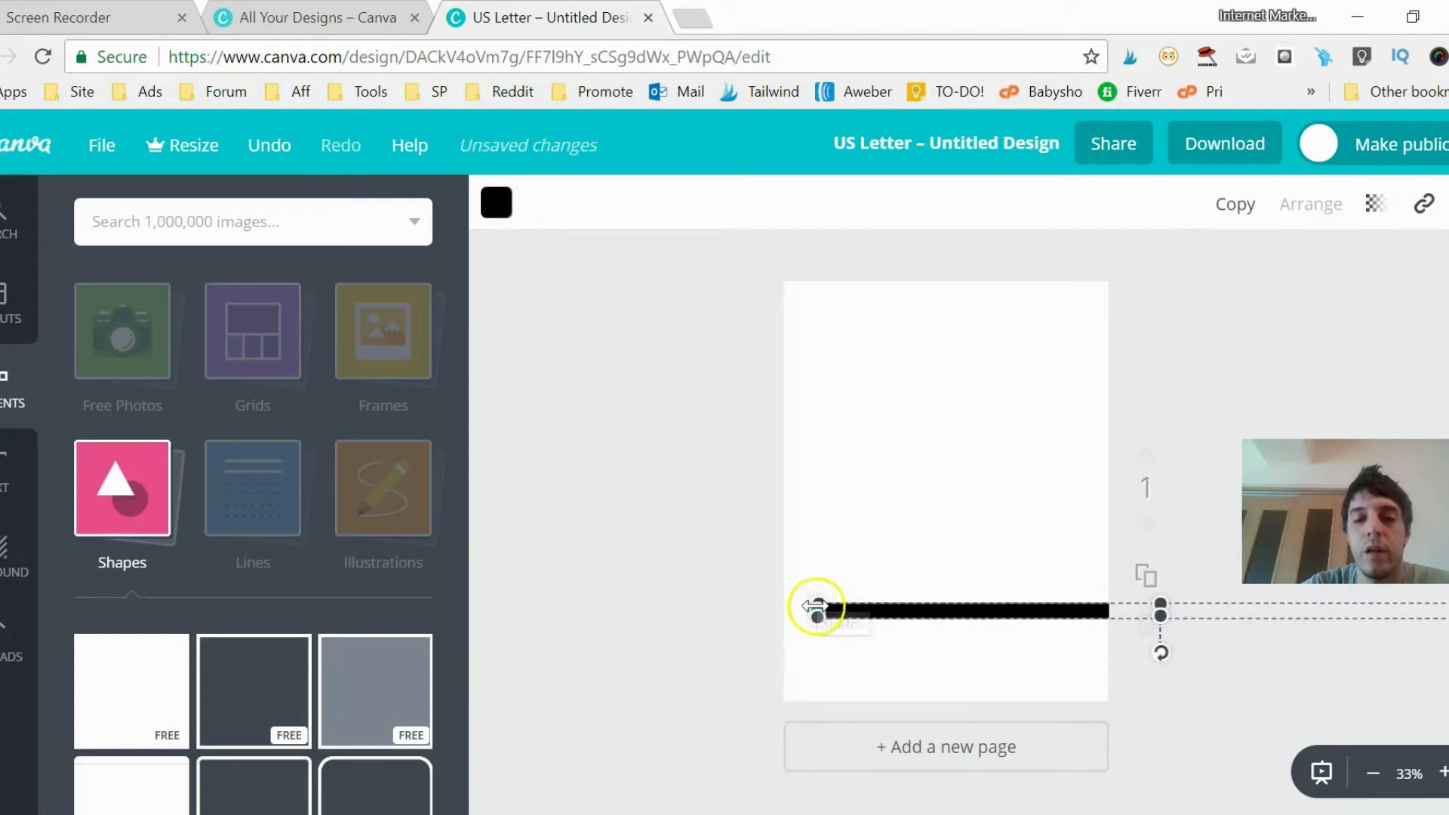
left_click_drag(816, 606, 642, 612)
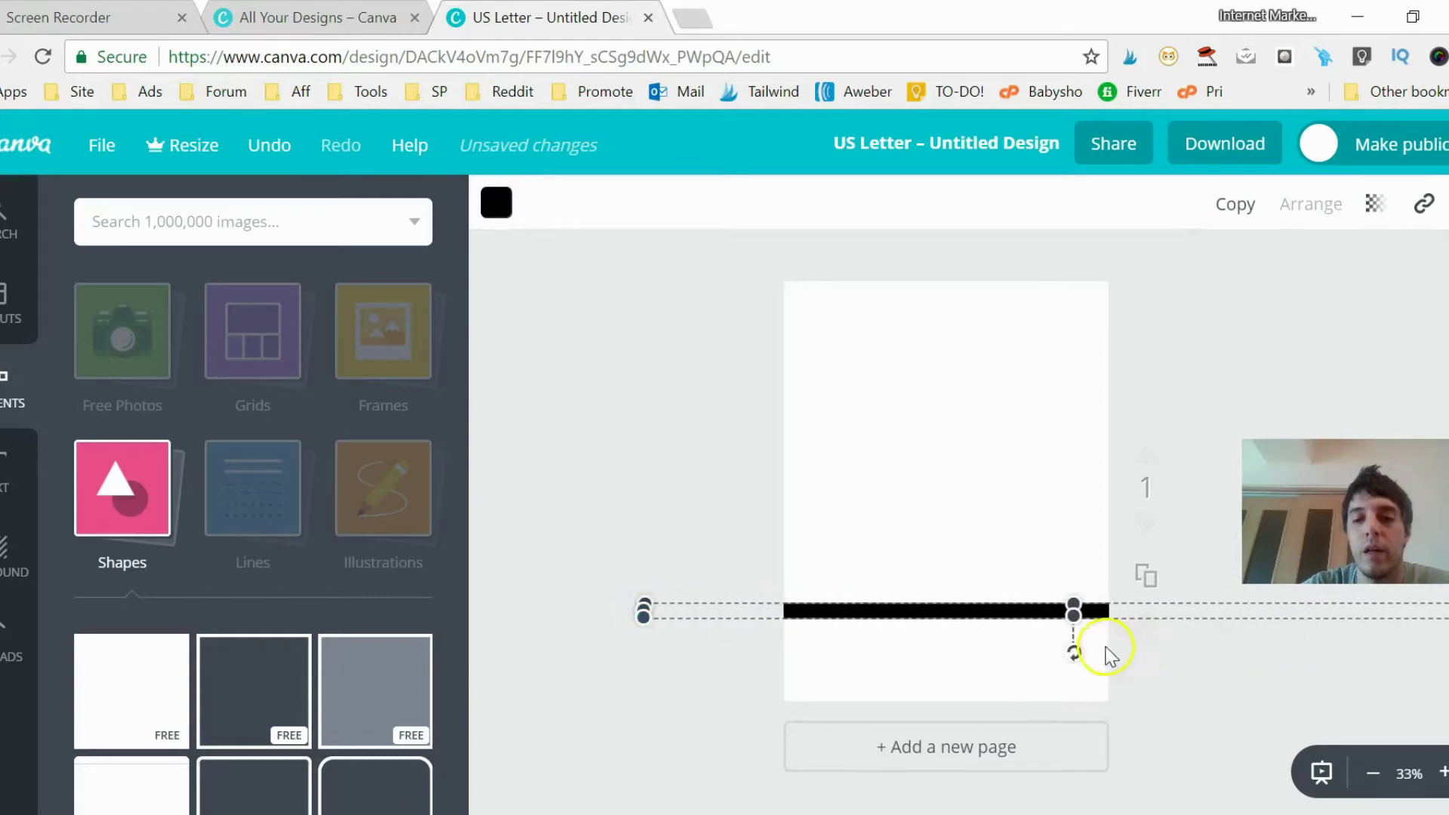
left_click_drag(937, 612, 838, 617)
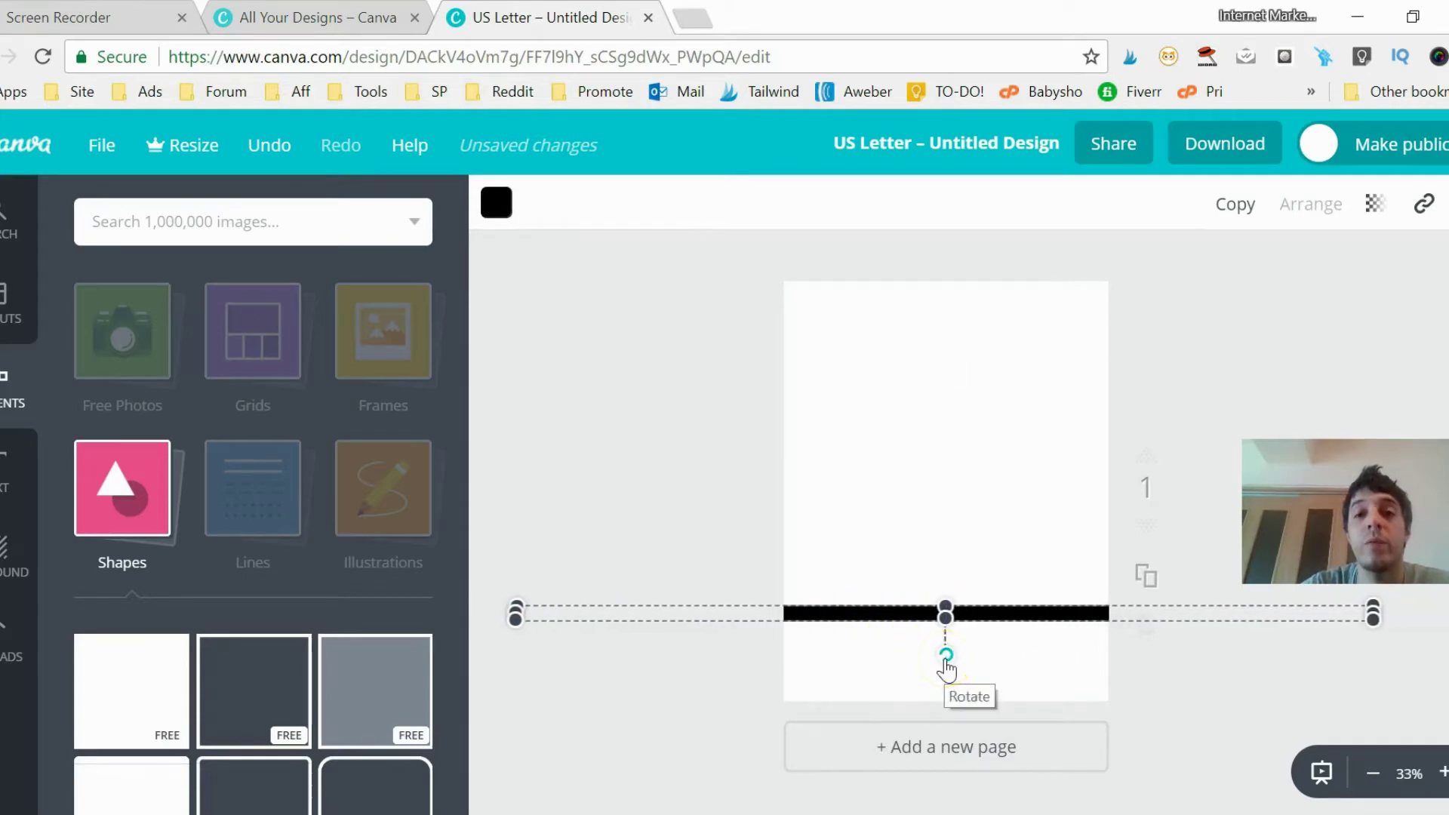
- Rotate the black bar to about 45° and move it to start at the top-left corner
left_click_drag(945, 658, 895, 659)
left_click(909, 655)
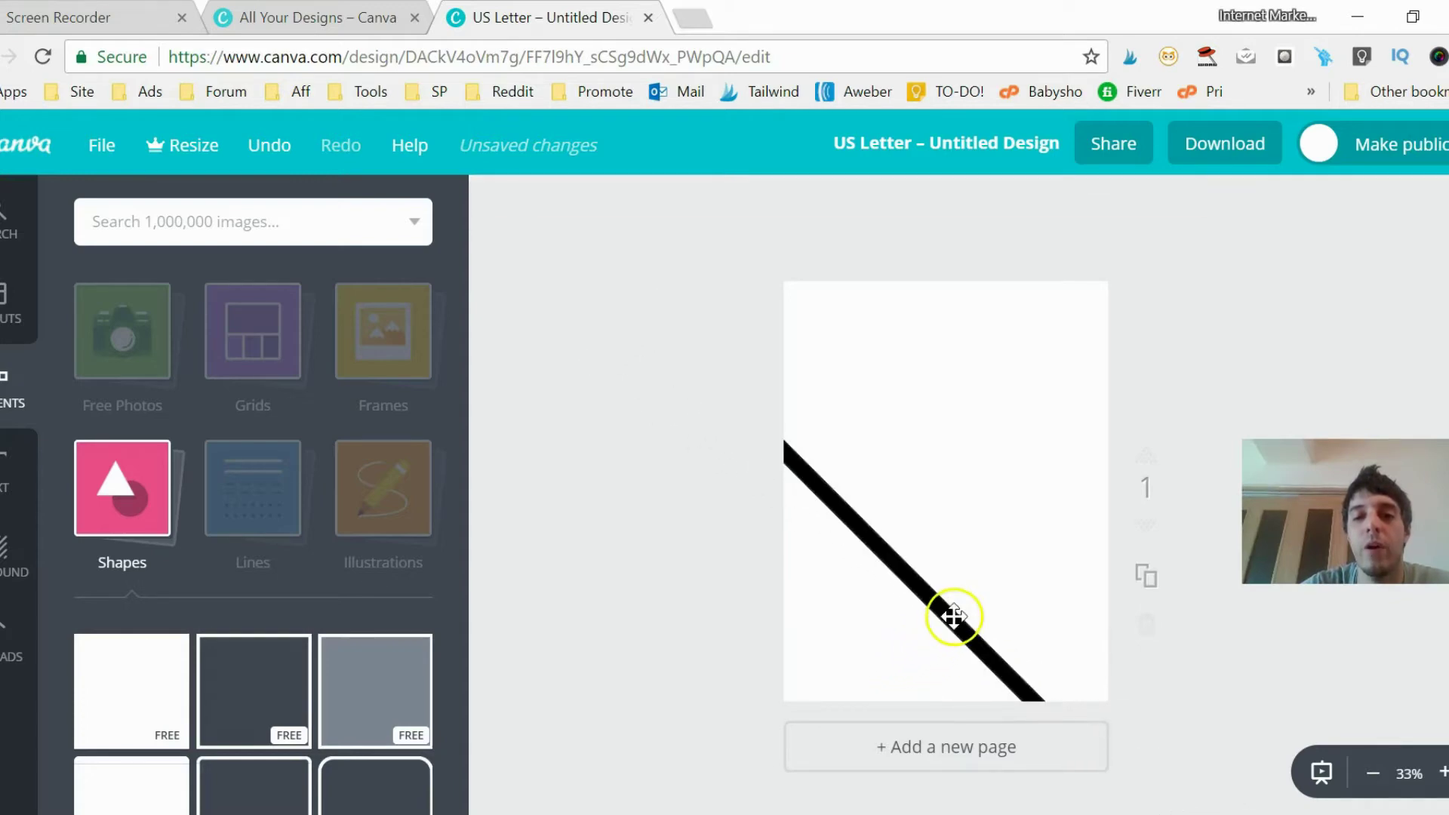
left_click_drag(953, 616, 987, 485)
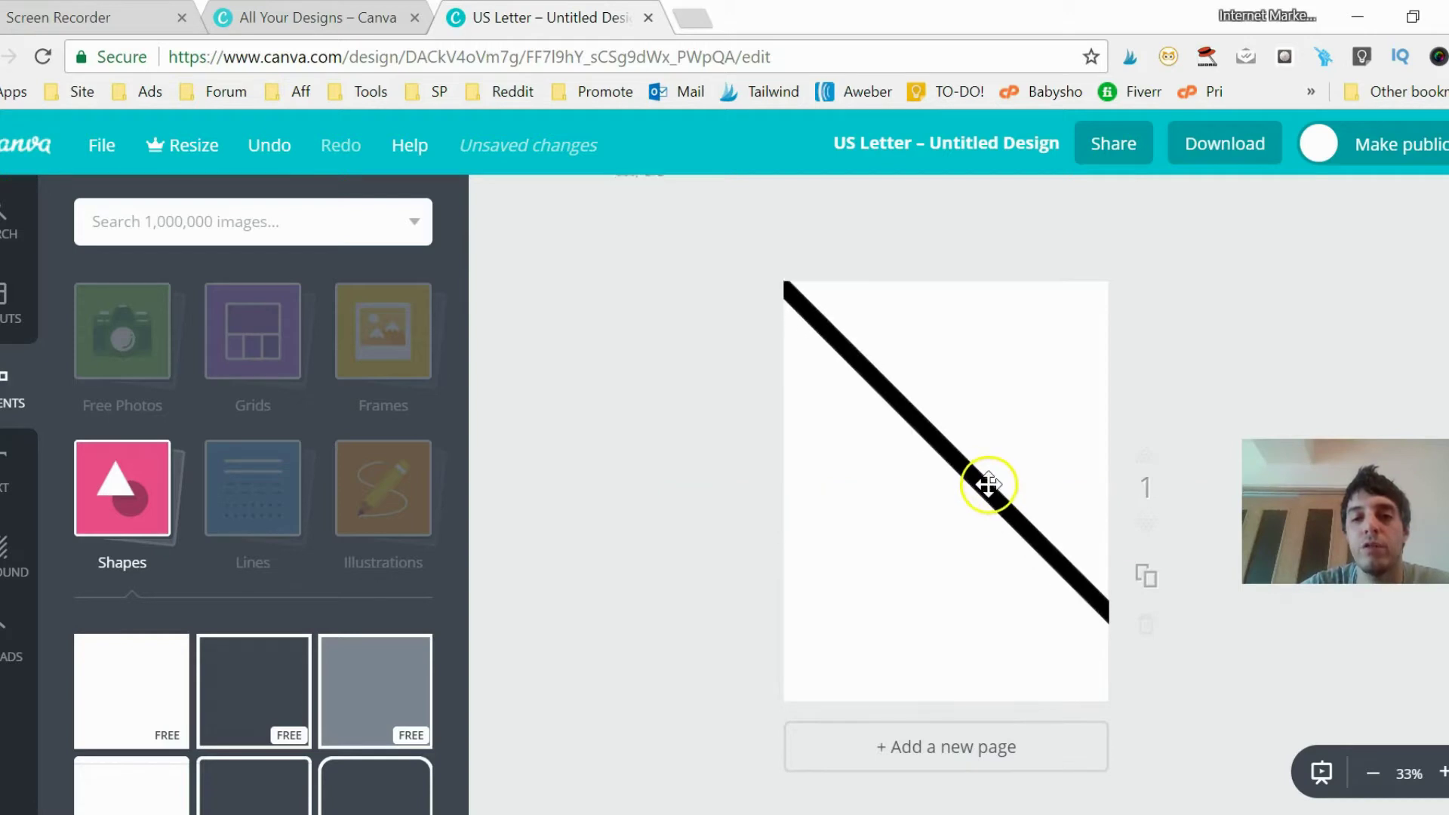
left_click(991, 487)
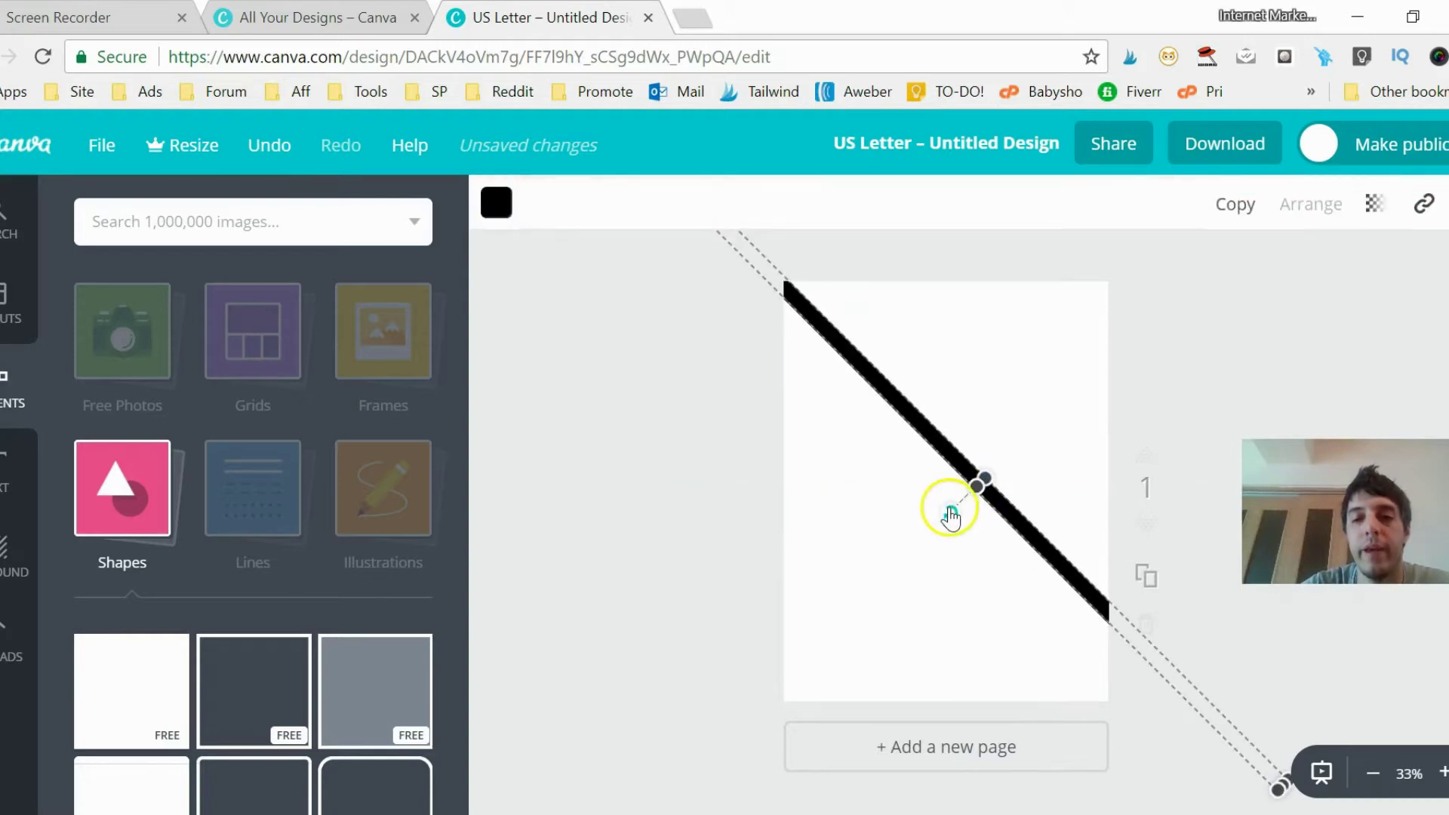
left_click_drag(928, 523, 976, 525)
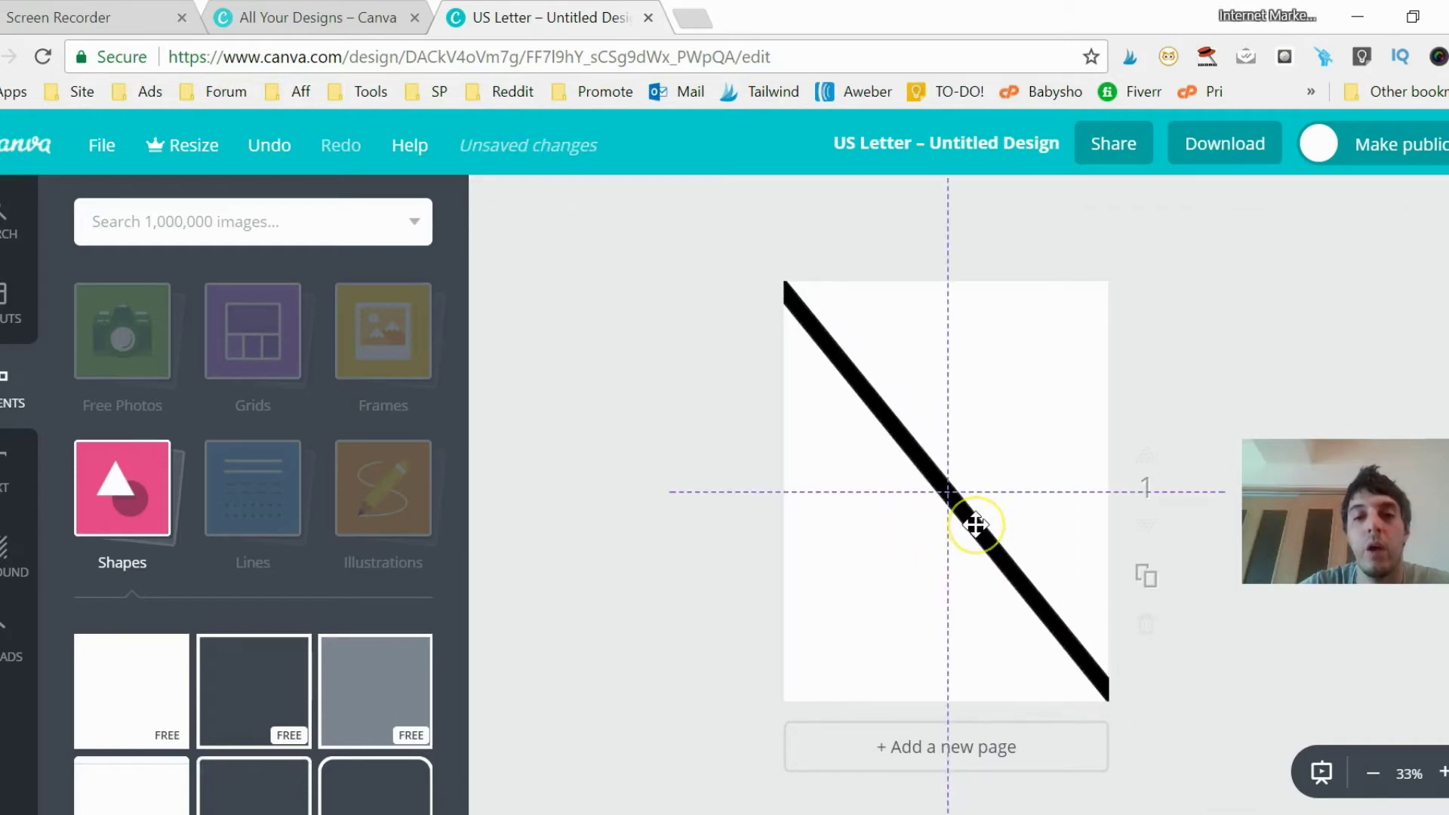
left_click(860, 541)
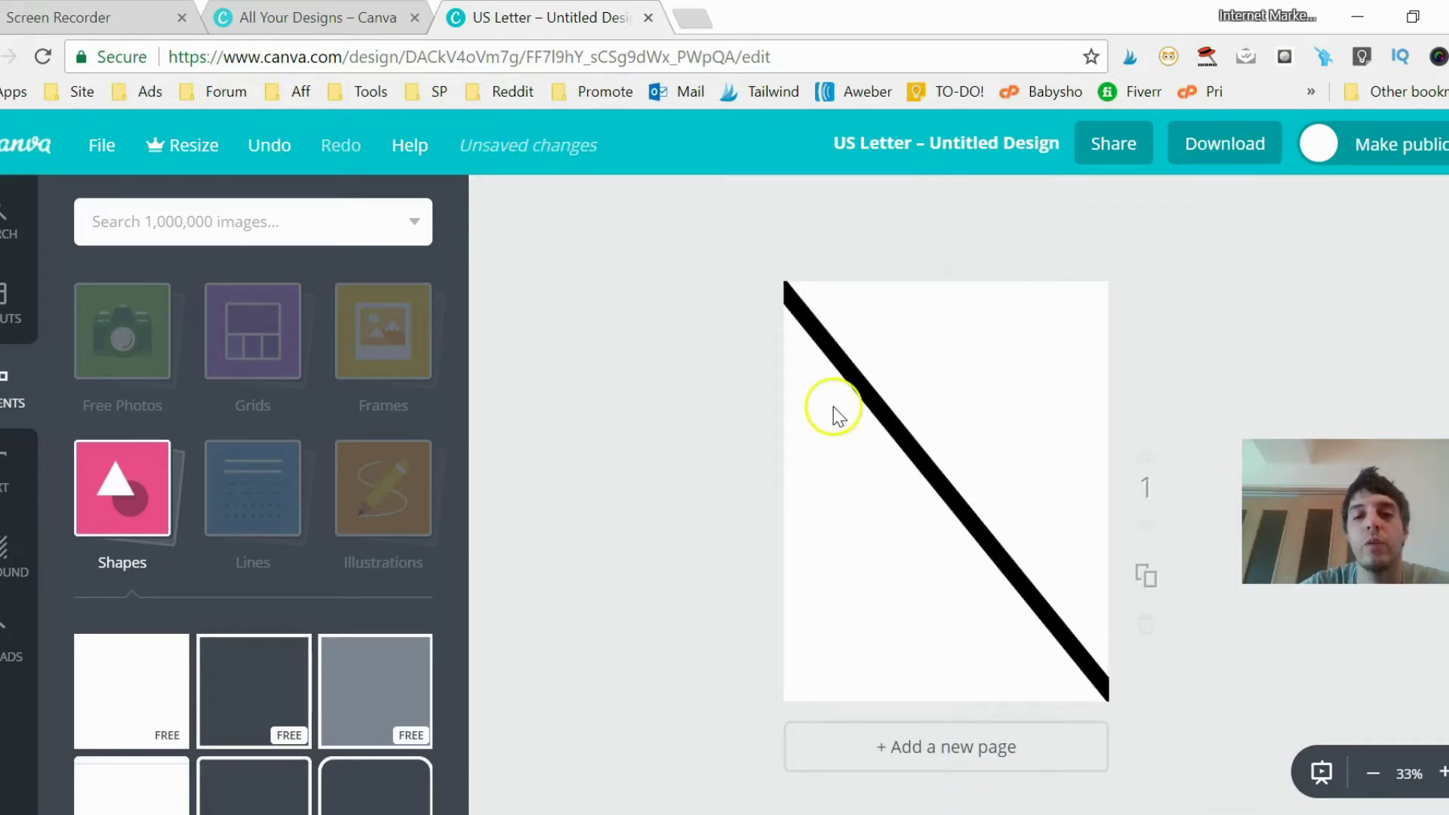
- Duplicate the diagonal bar into the first parallel stripes just above the original
left_click(887, 425)
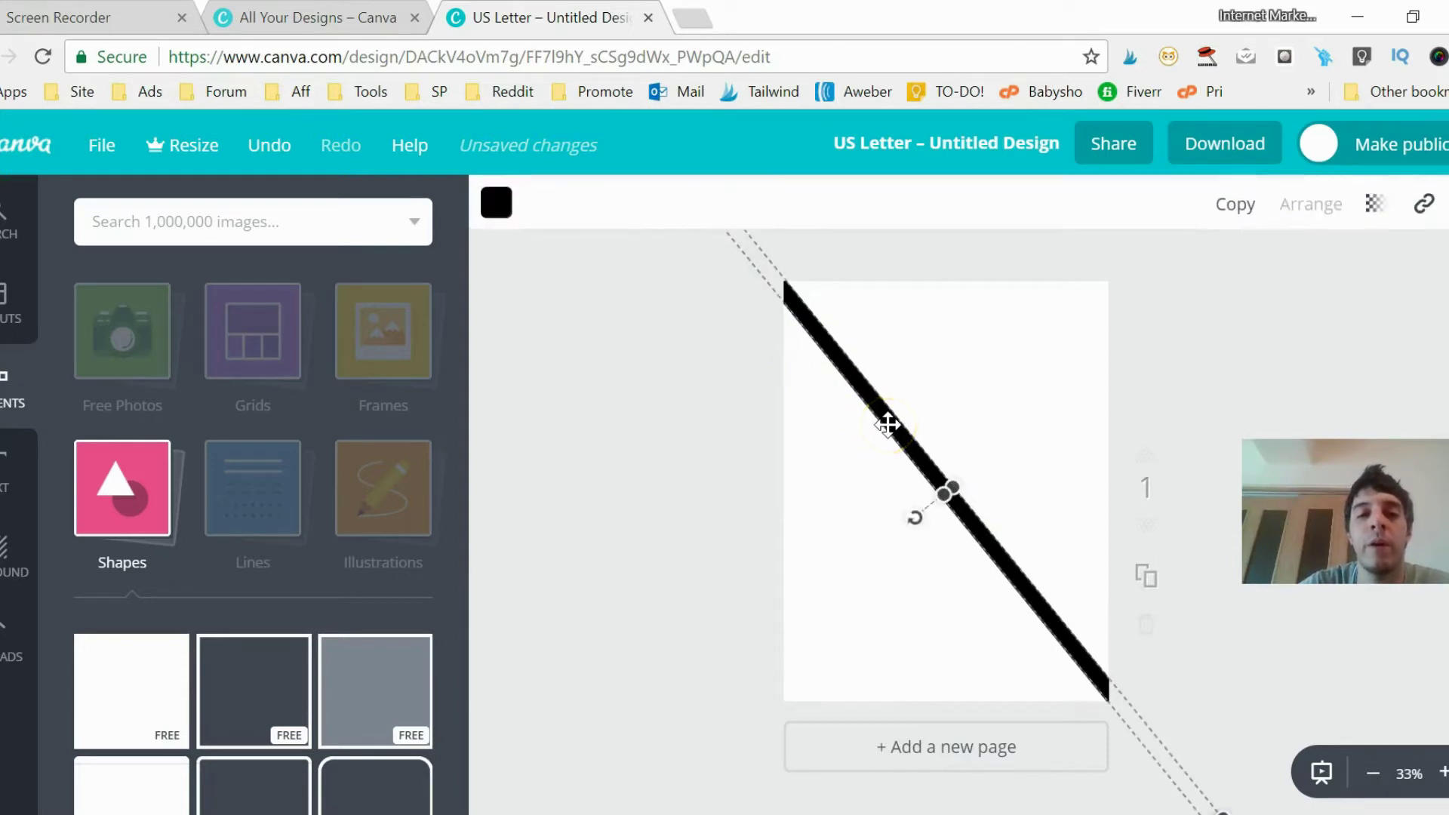
left_click(1230, 209)
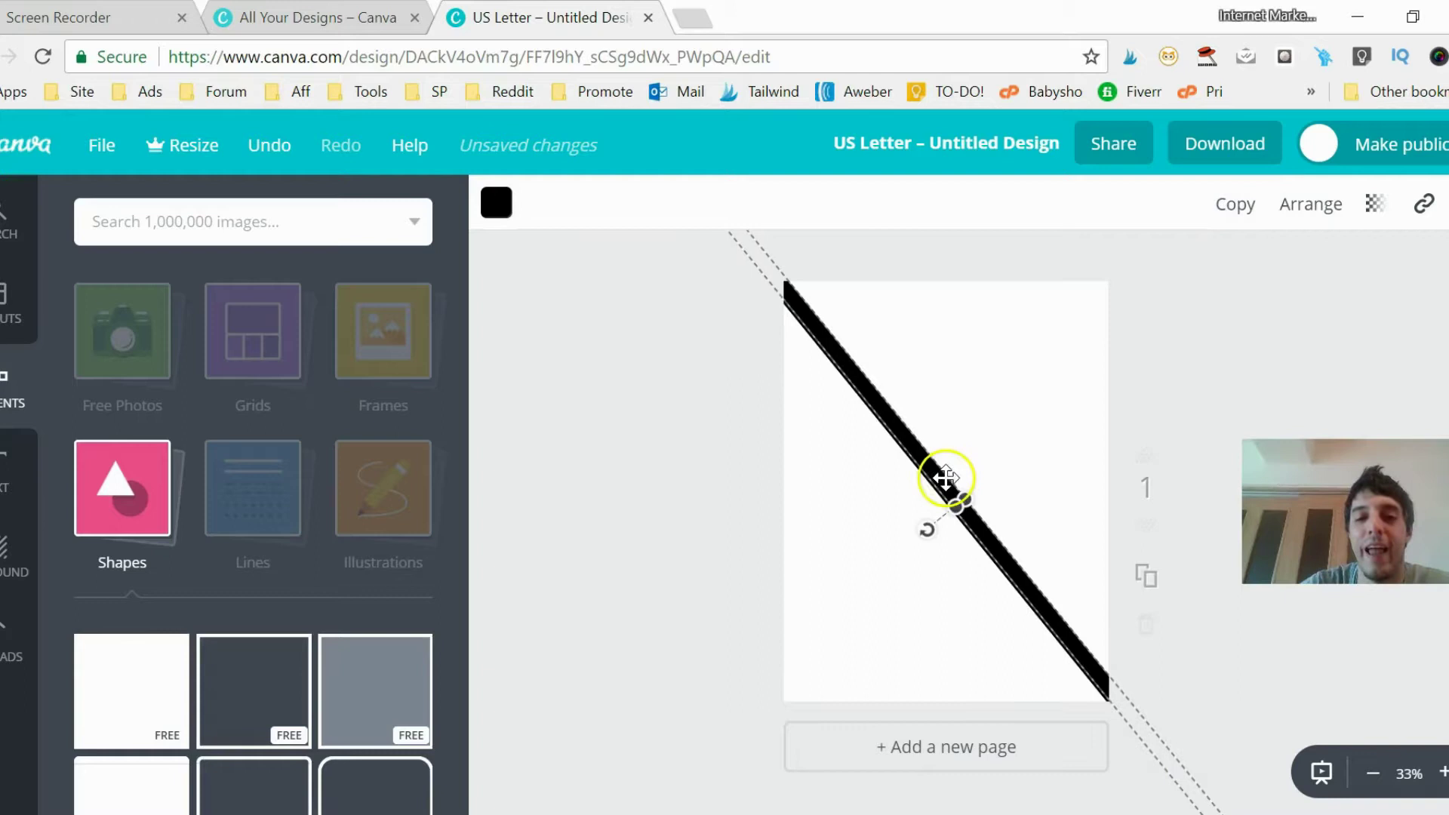
left_click_drag(939, 475, 957, 452)
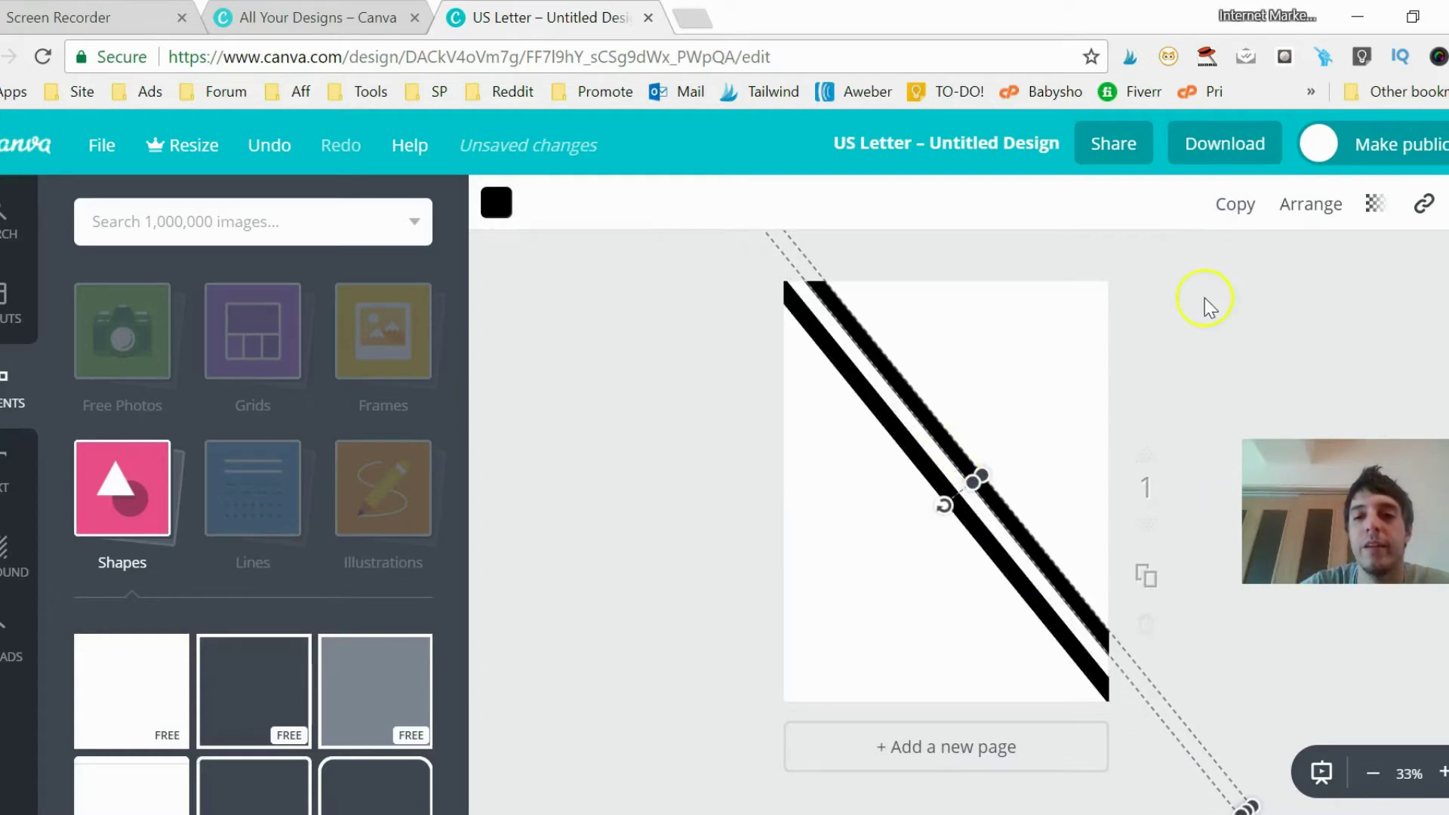
left_click(1229, 213)
left_click_drag(934, 446, 973, 421)
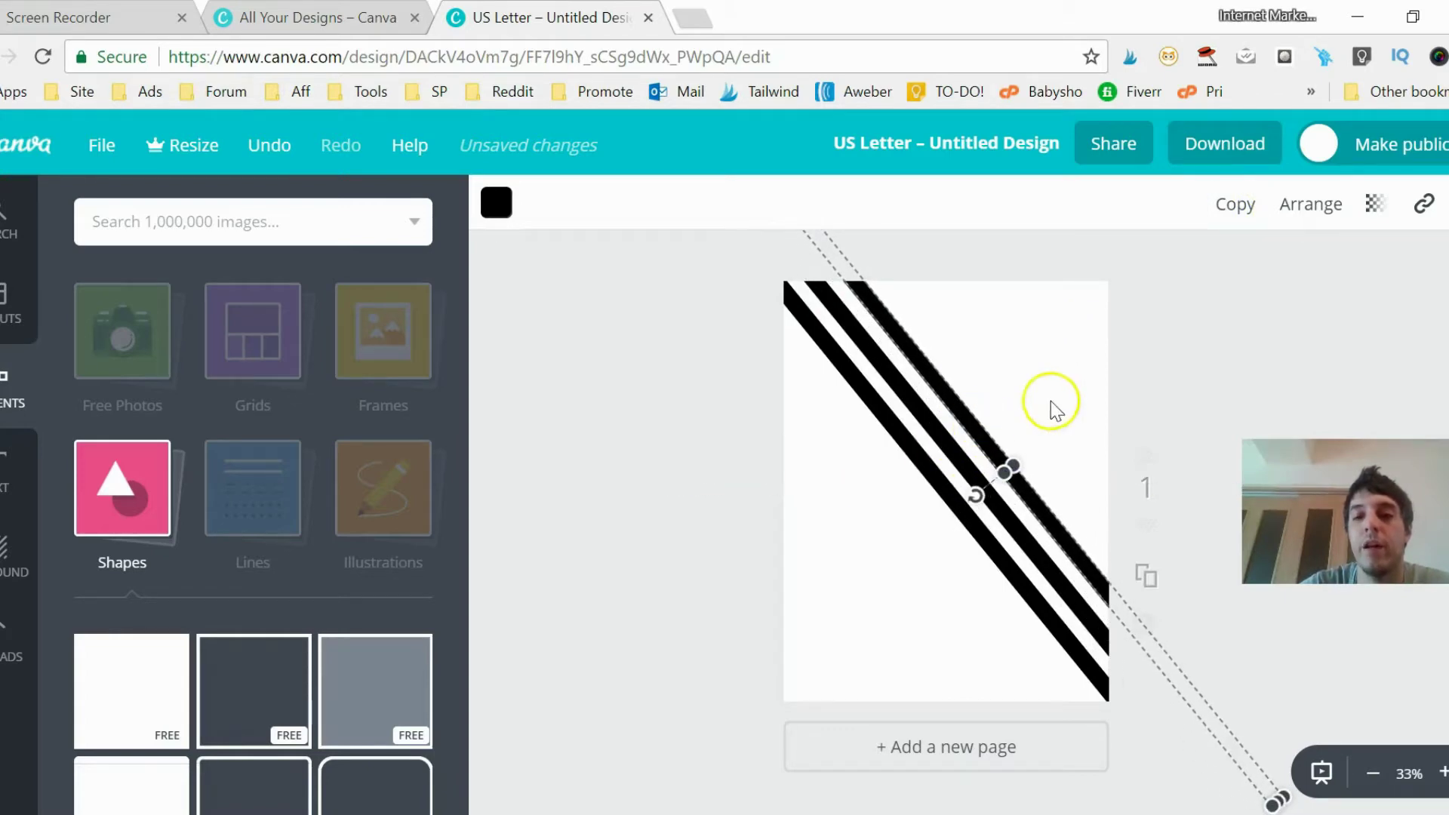
left_click(1198, 243)
left_click(973, 391)
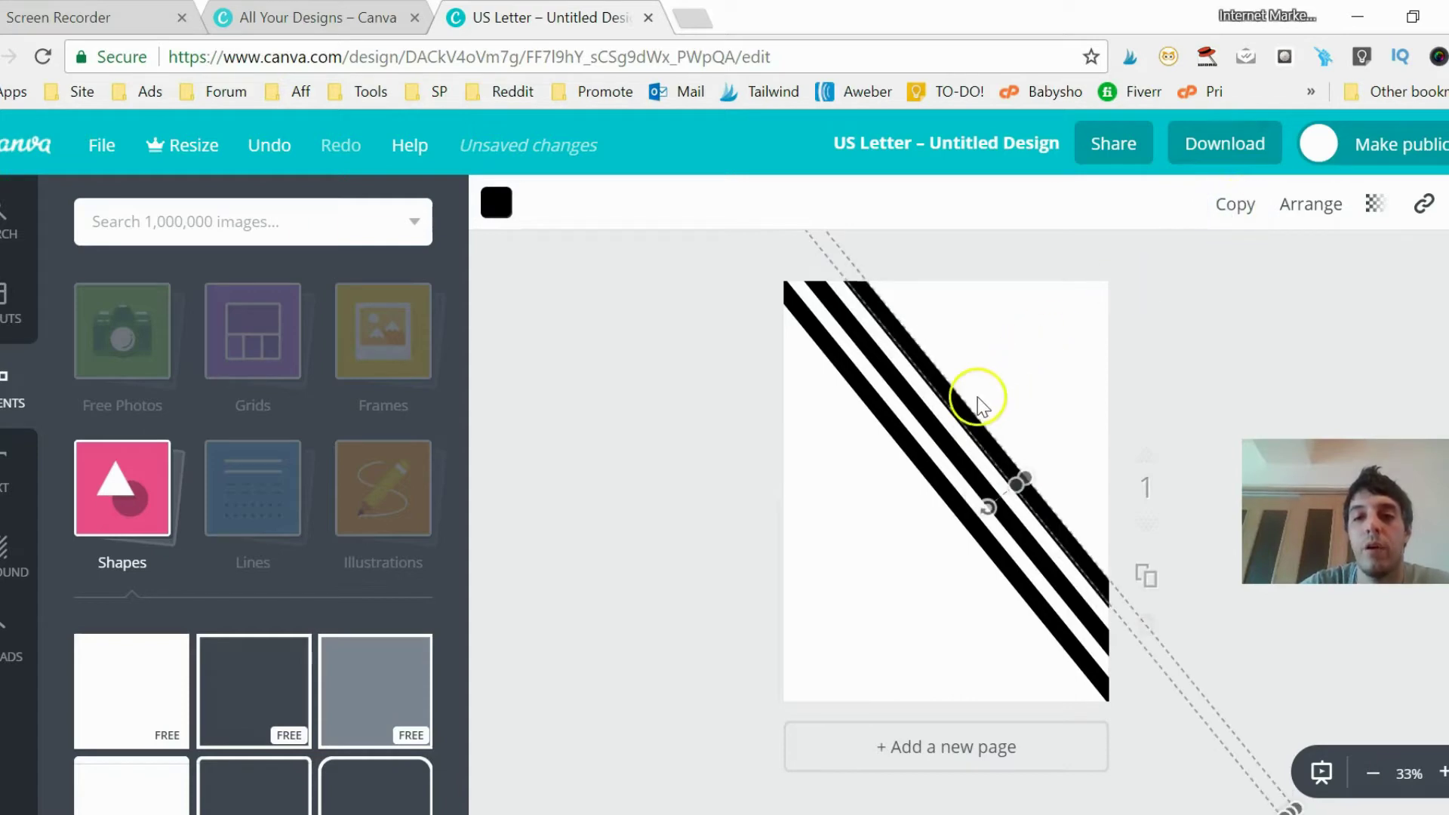
left_click_drag(964, 392, 993, 378)
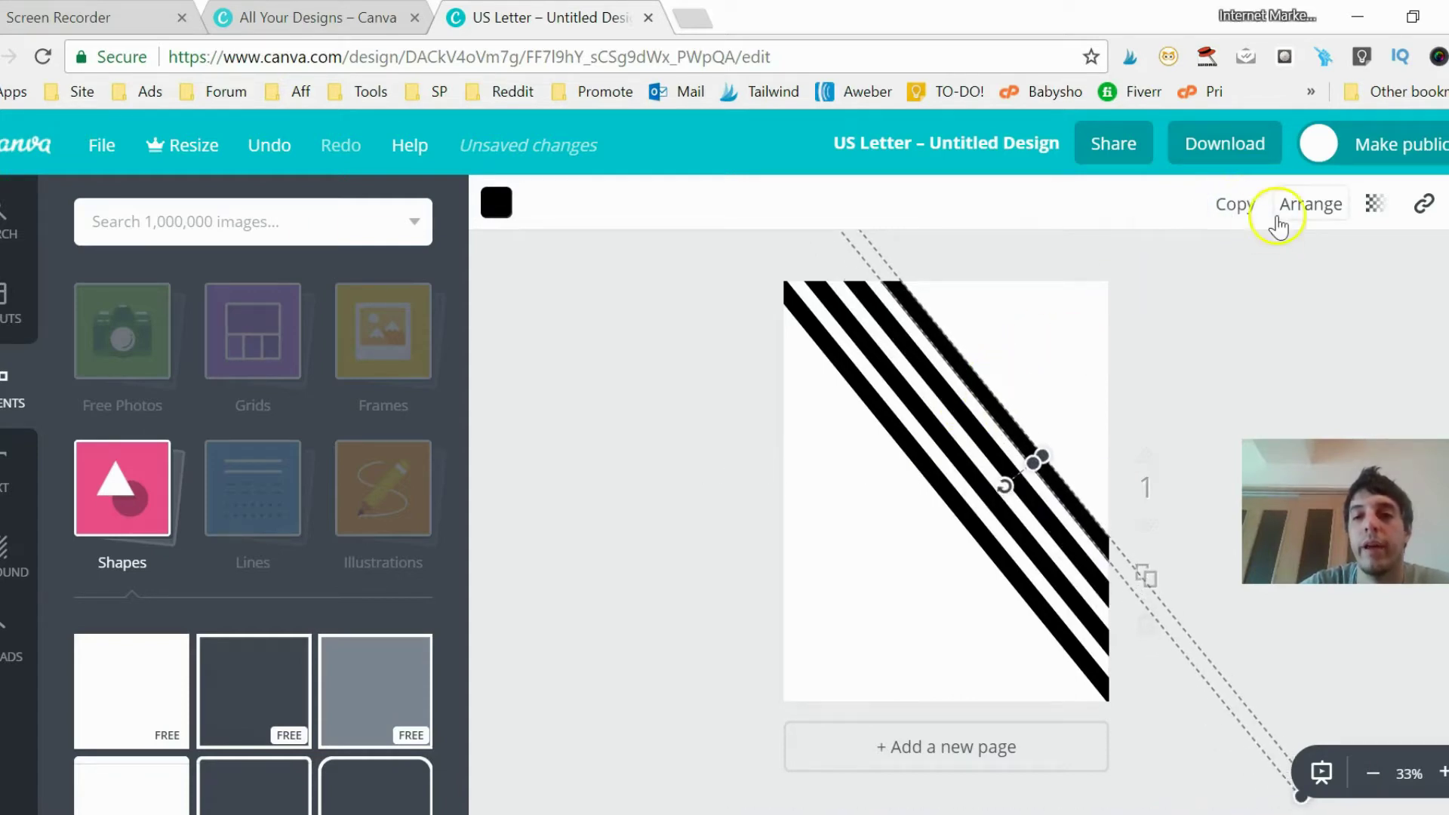
- Add more duplicate stripes up-right until about nine fill the page's upper-right half
left_click(1235, 203)
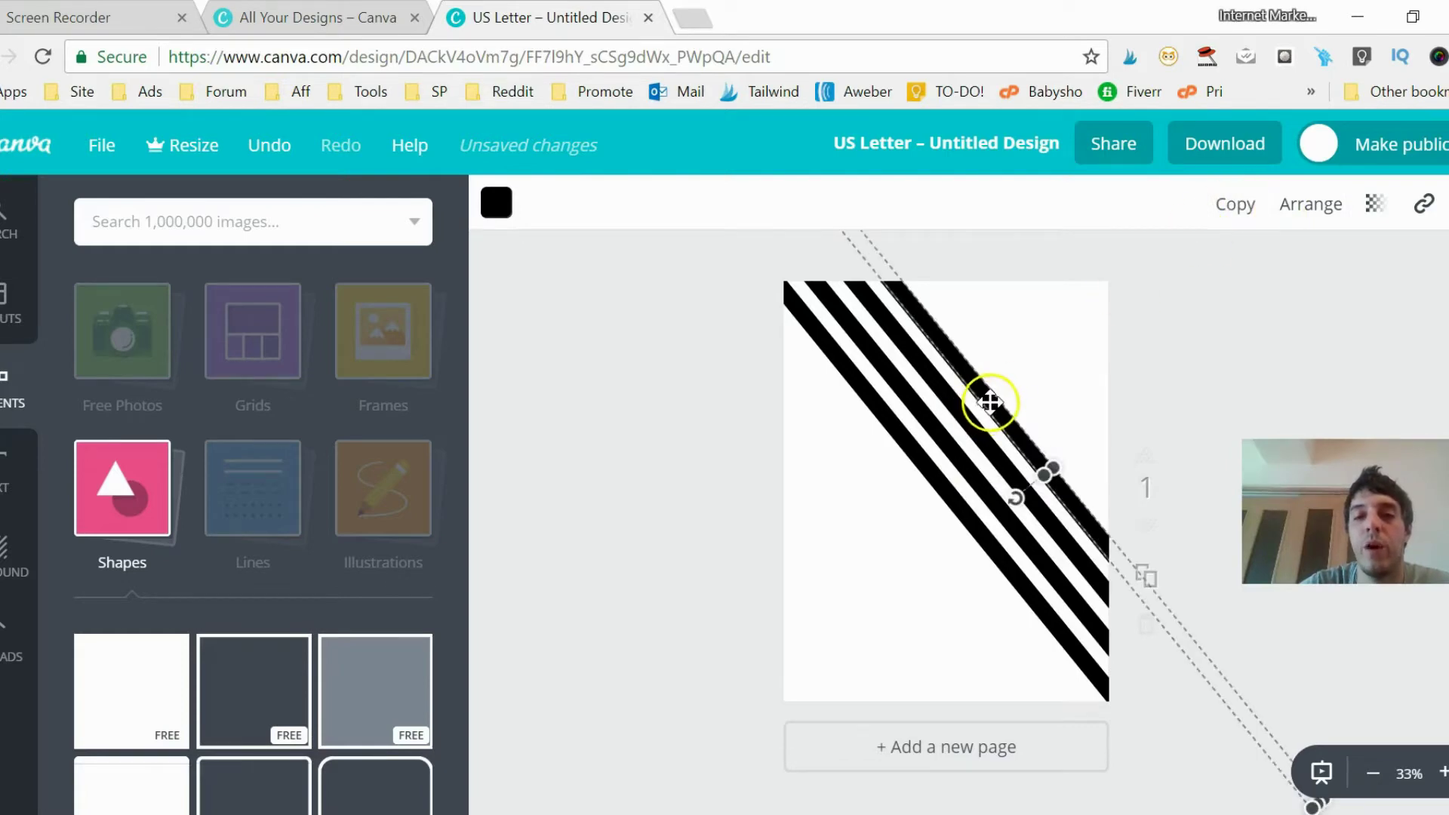
left_click_drag(989, 403, 1029, 372)
left_click(1051, 343)
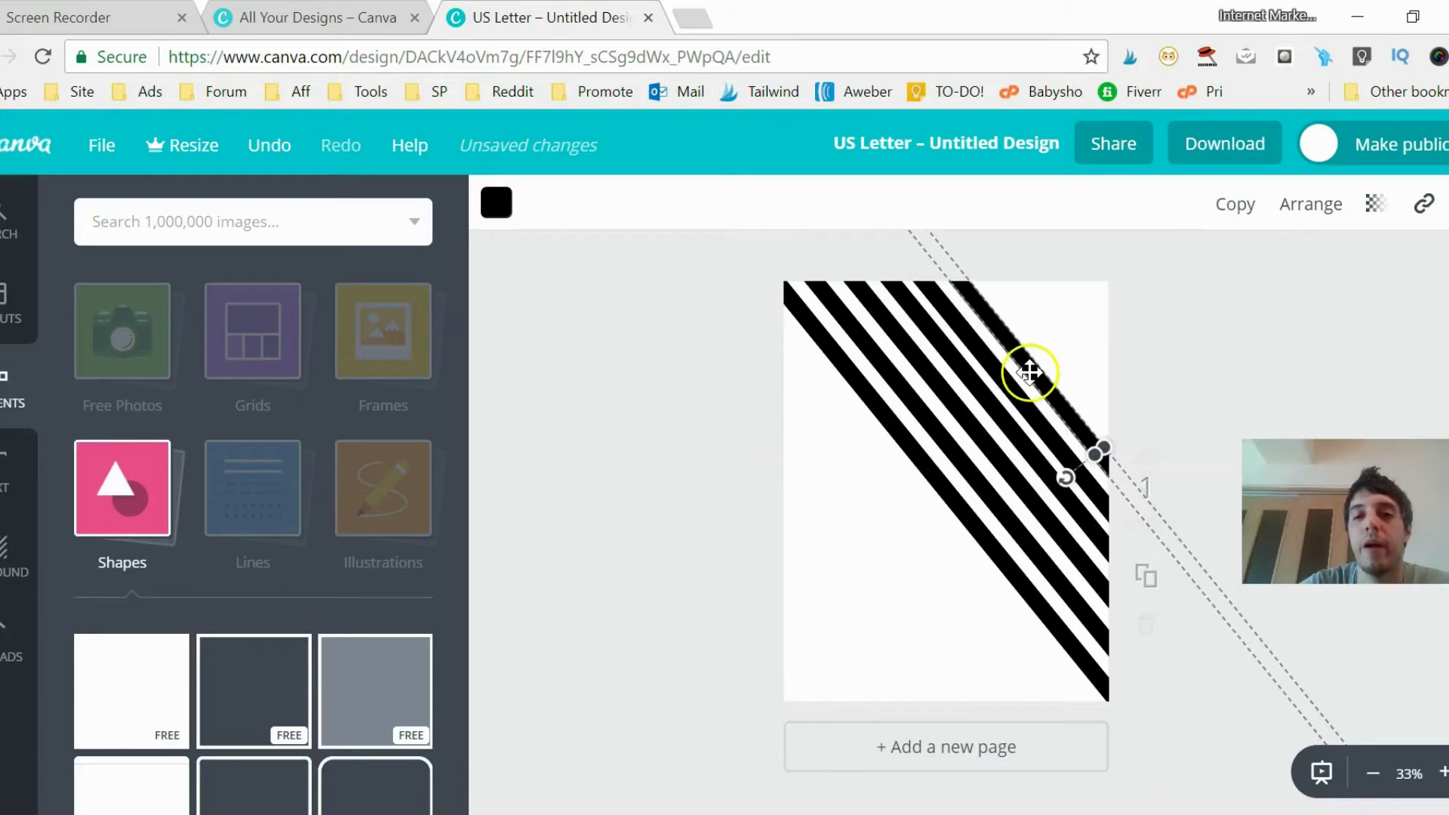
left_click(1230, 206)
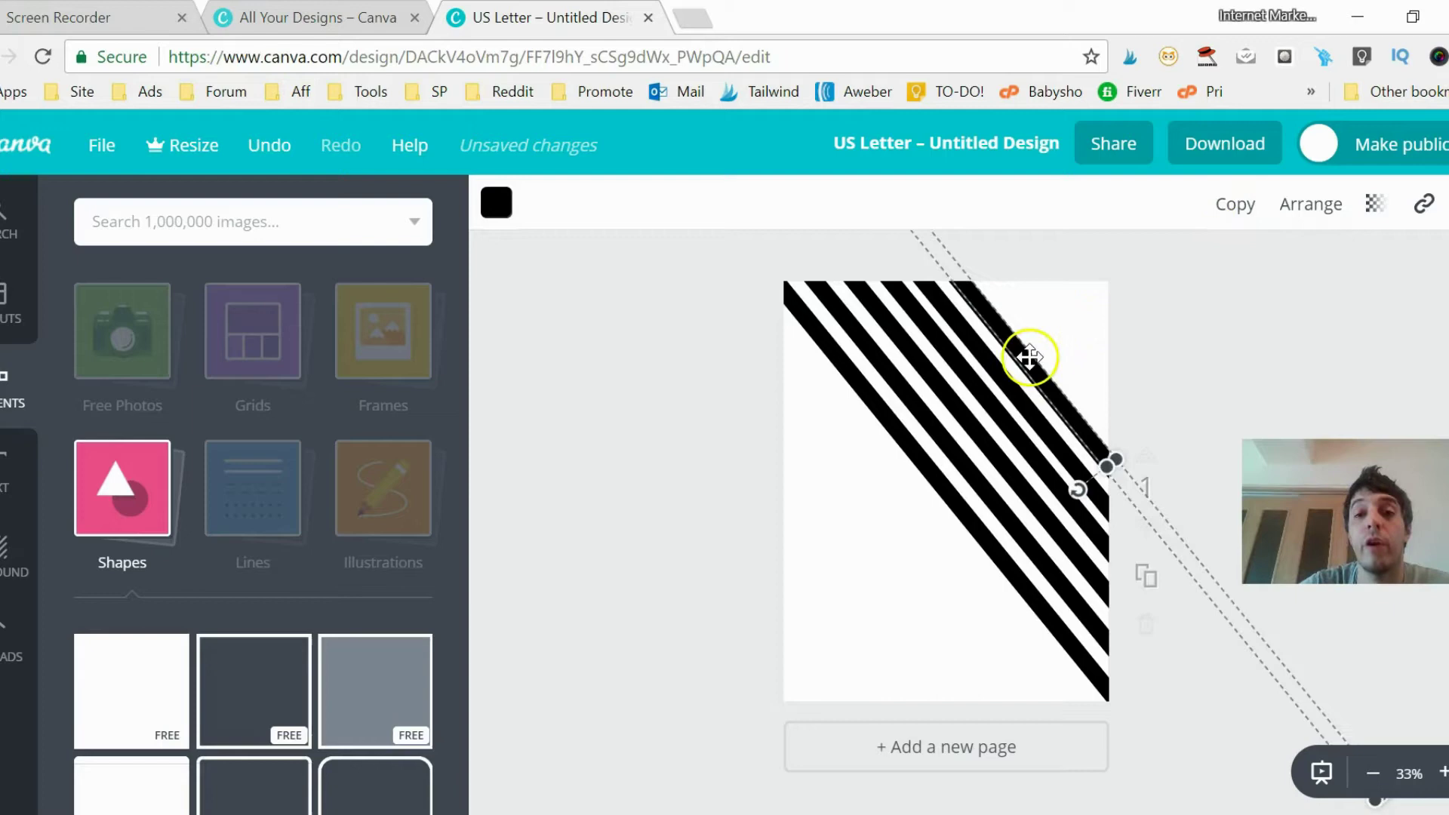
left_click_drag(1028, 353, 1050, 344)
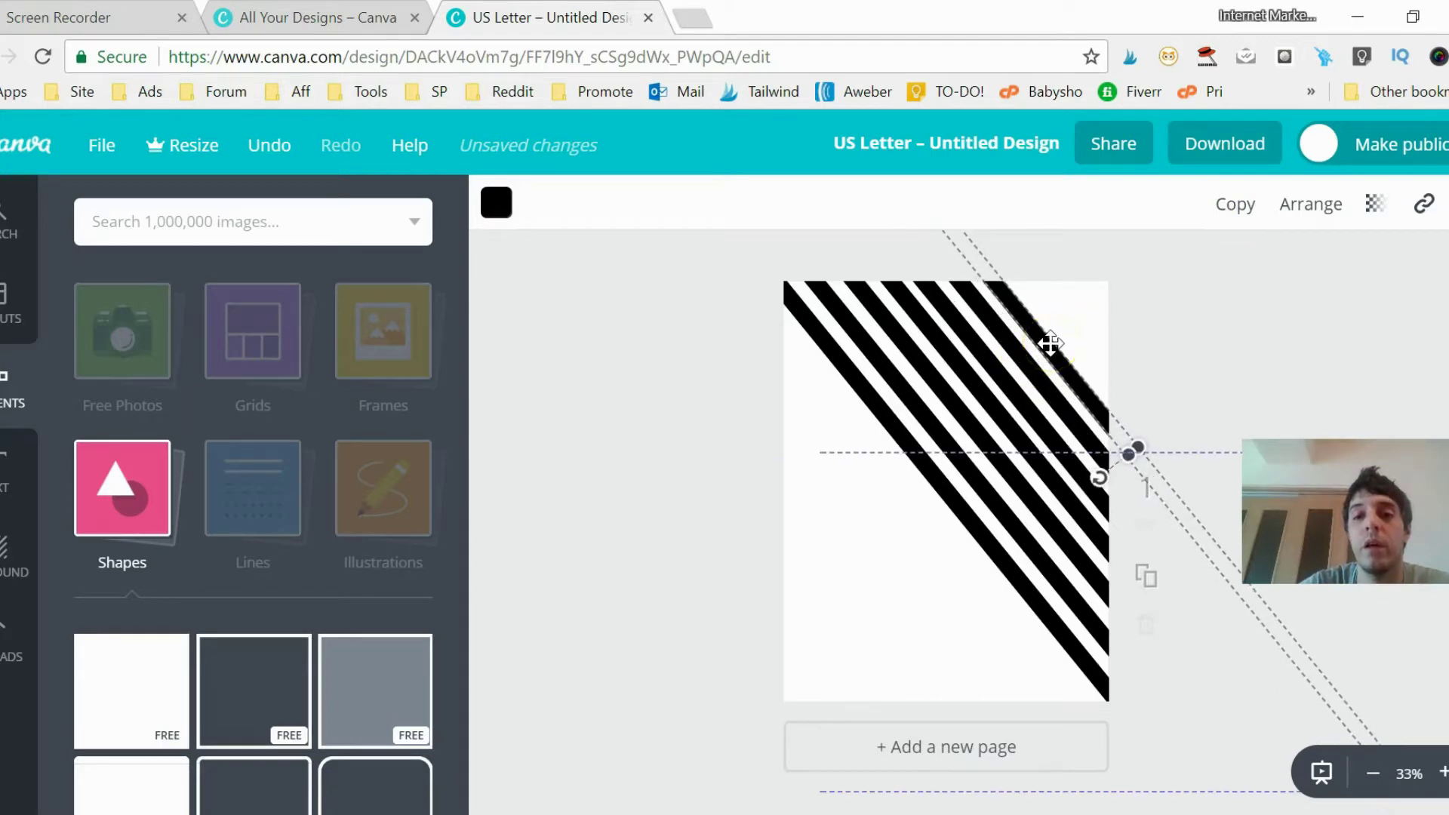
left_click(1239, 223)
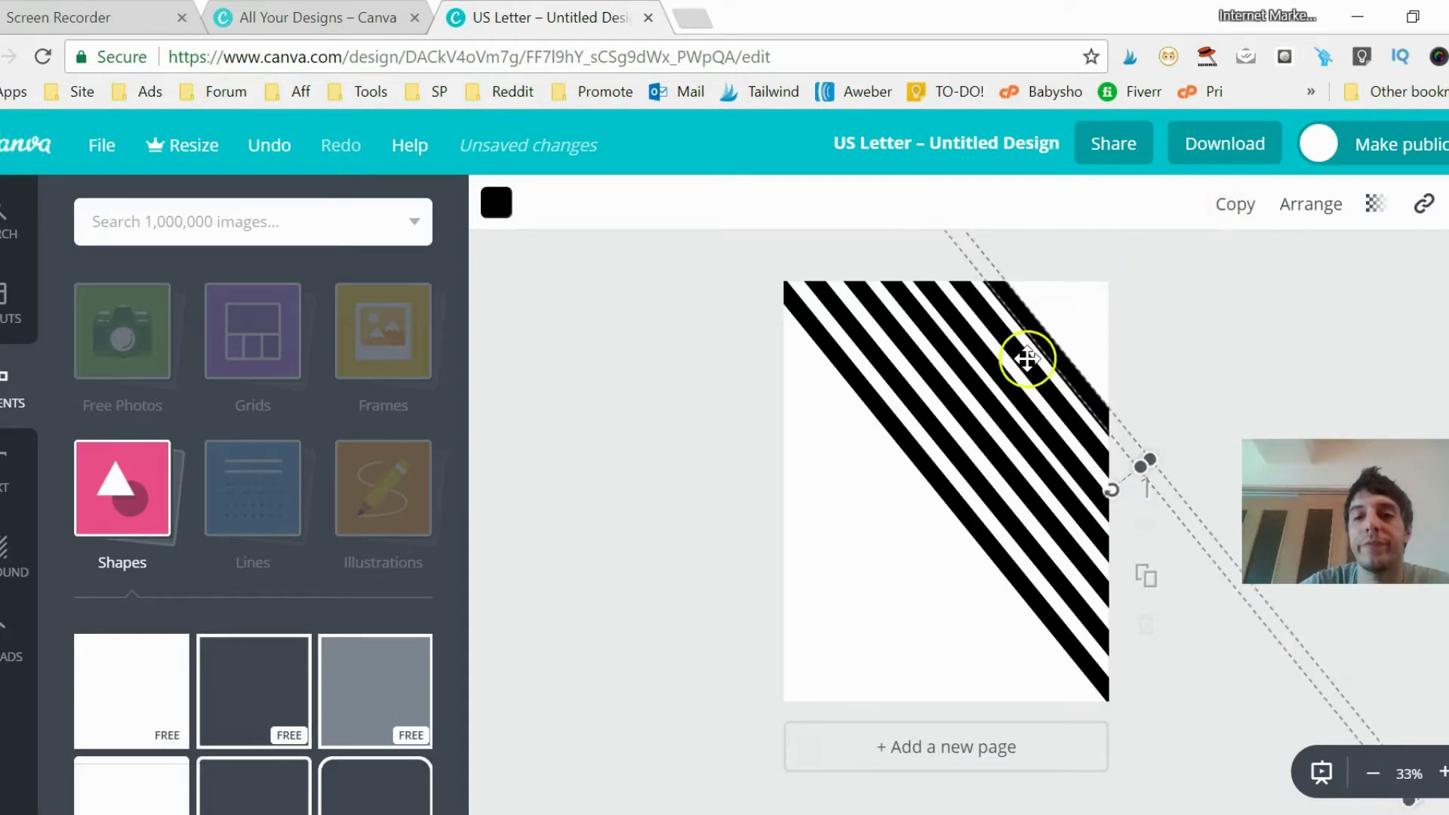
left_click_drag(1029, 355, 1071, 332)
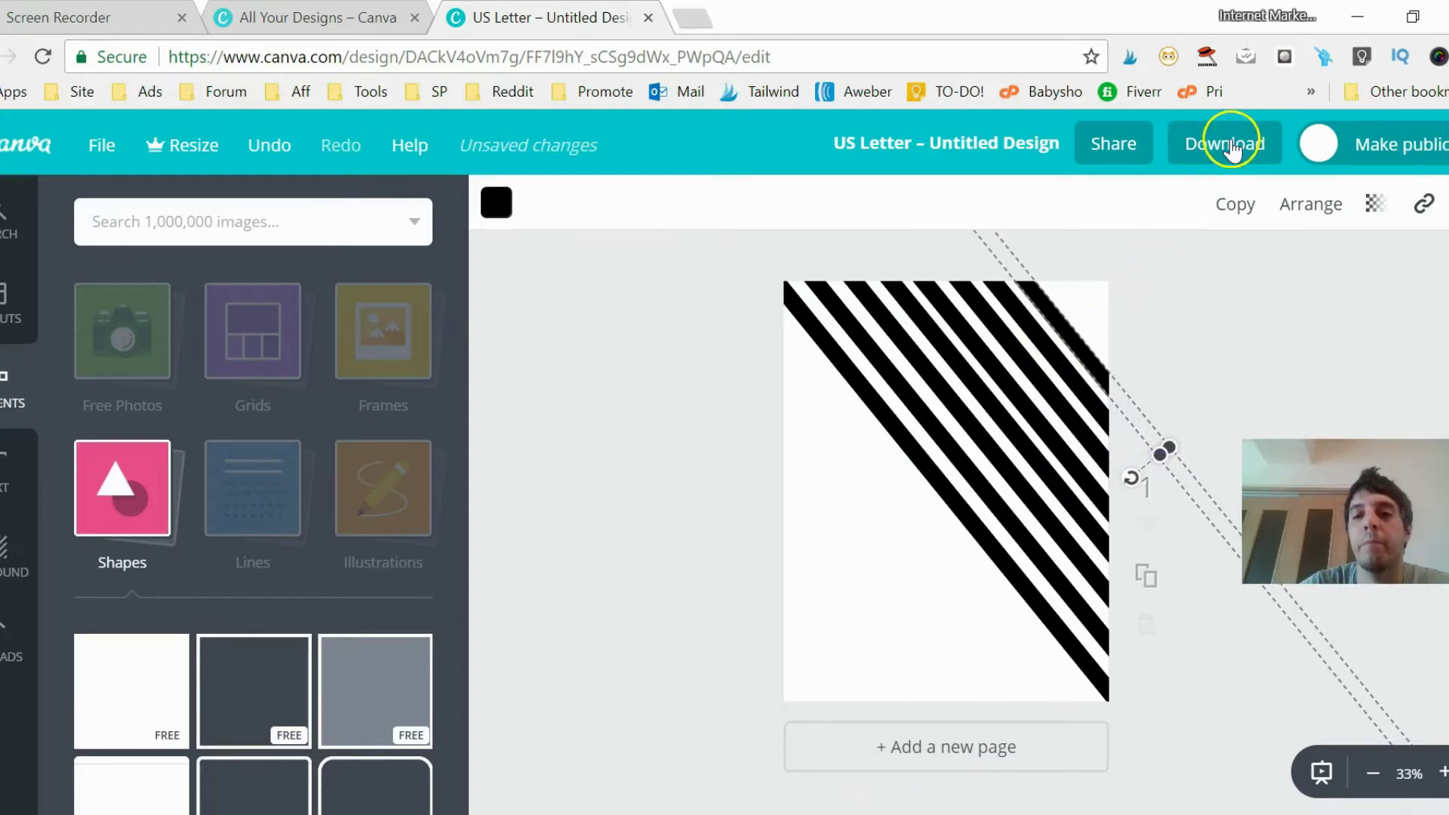
left_click(1231, 197)
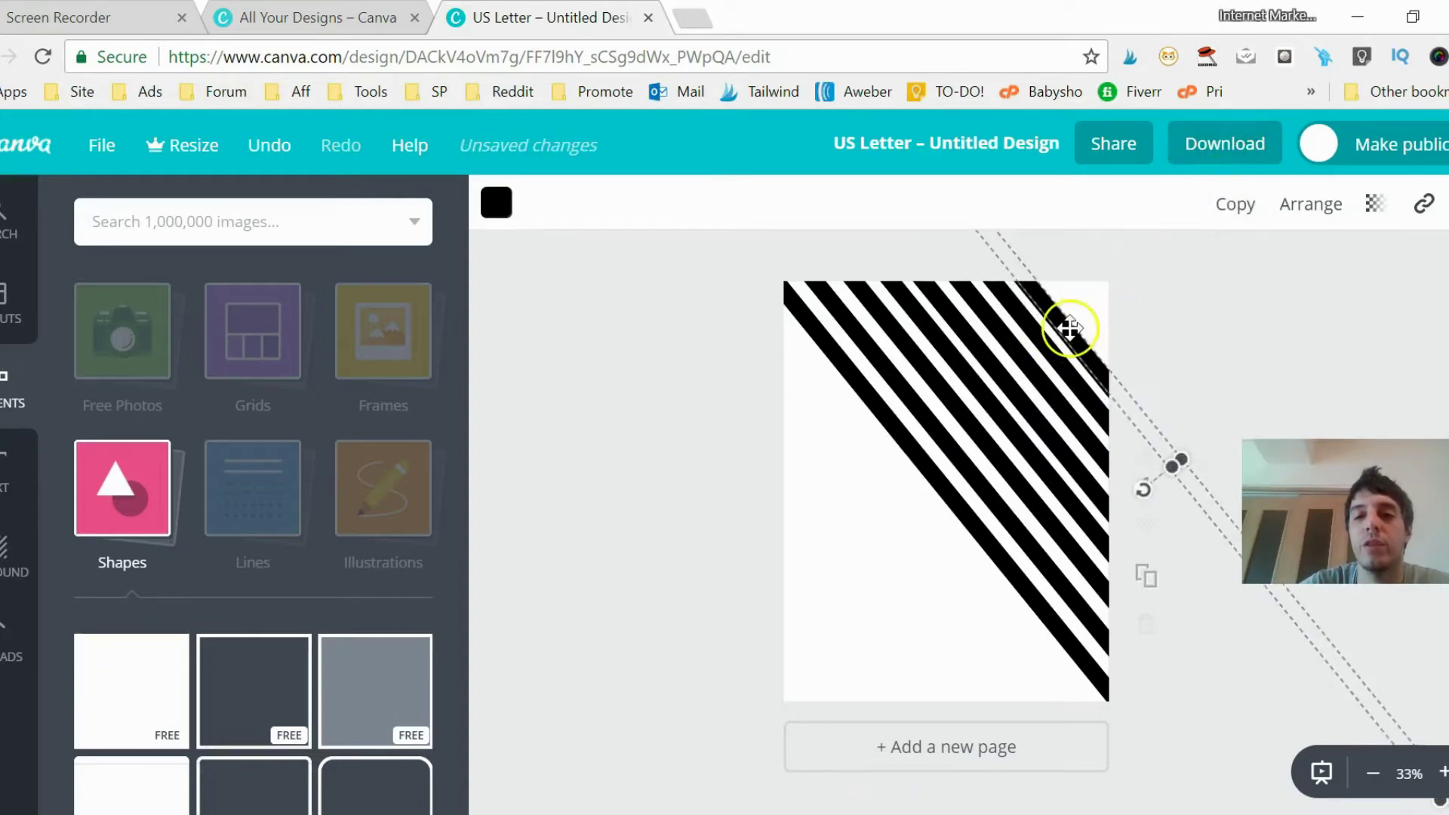
left_click_drag(1066, 329, 1102, 296)
left_click(1225, 217)
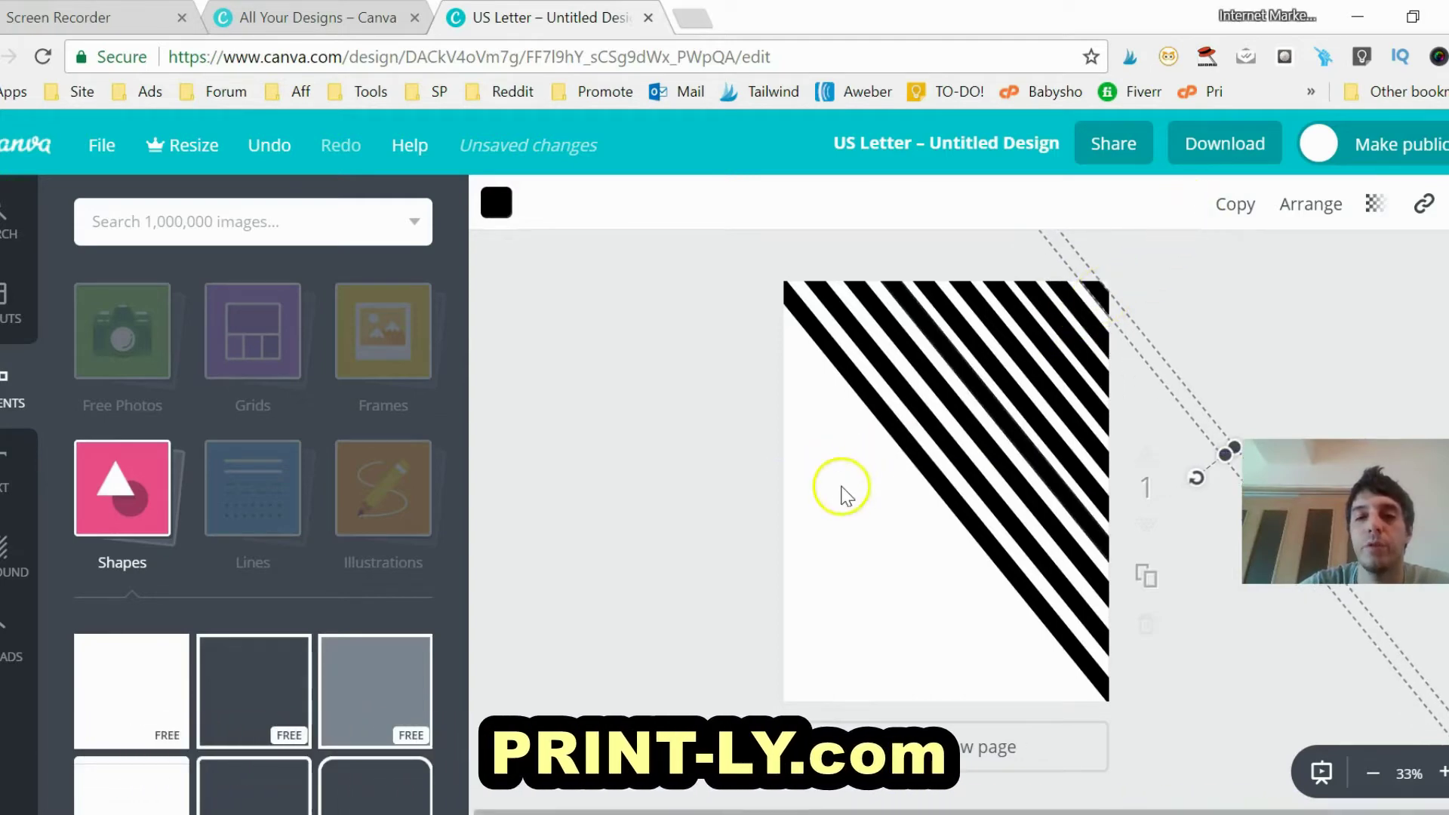
- Duplicate the lower-left stripes and shift the copies down-left across the page
left_click(938, 484)
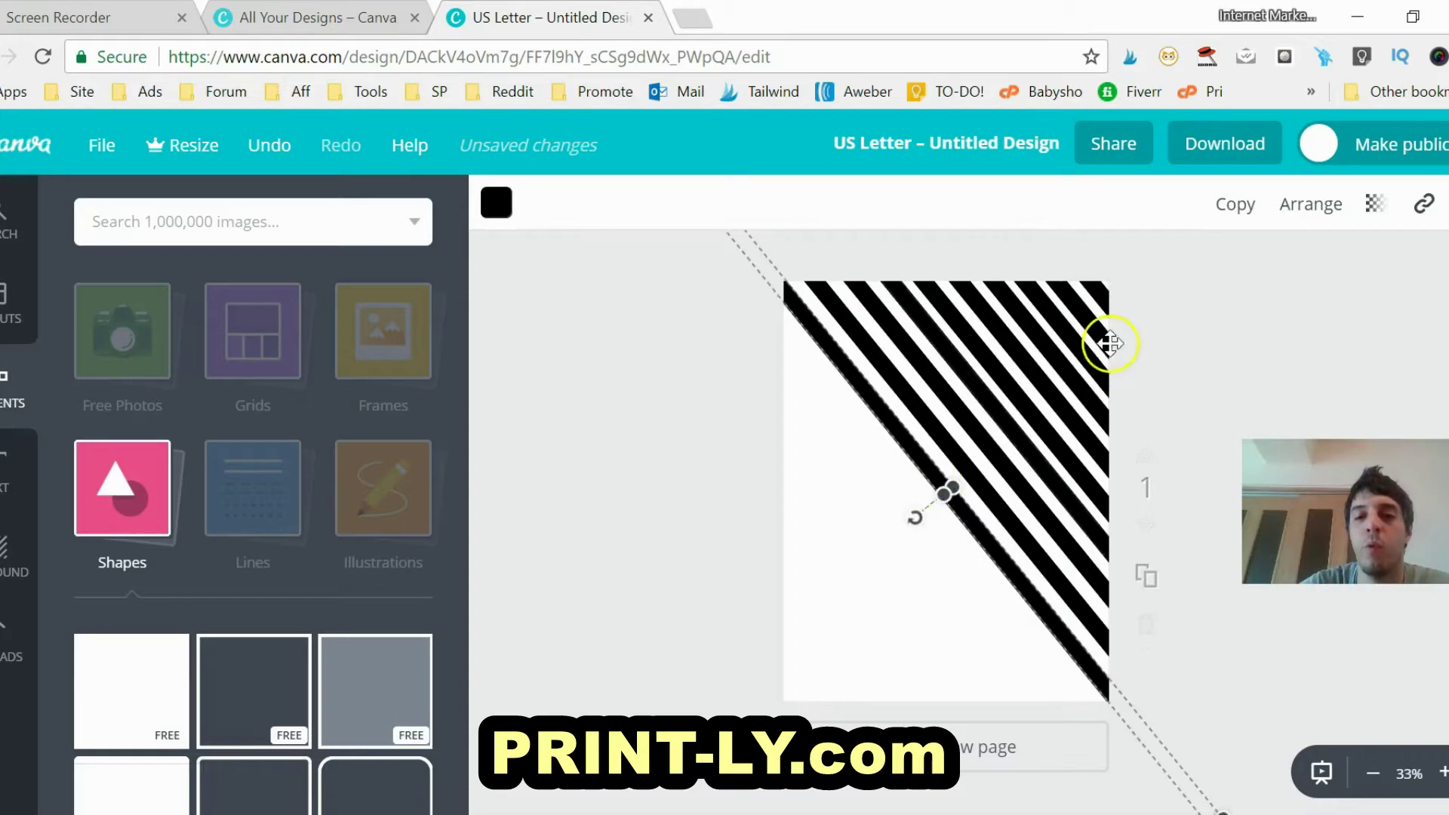
left_click(1234, 205)
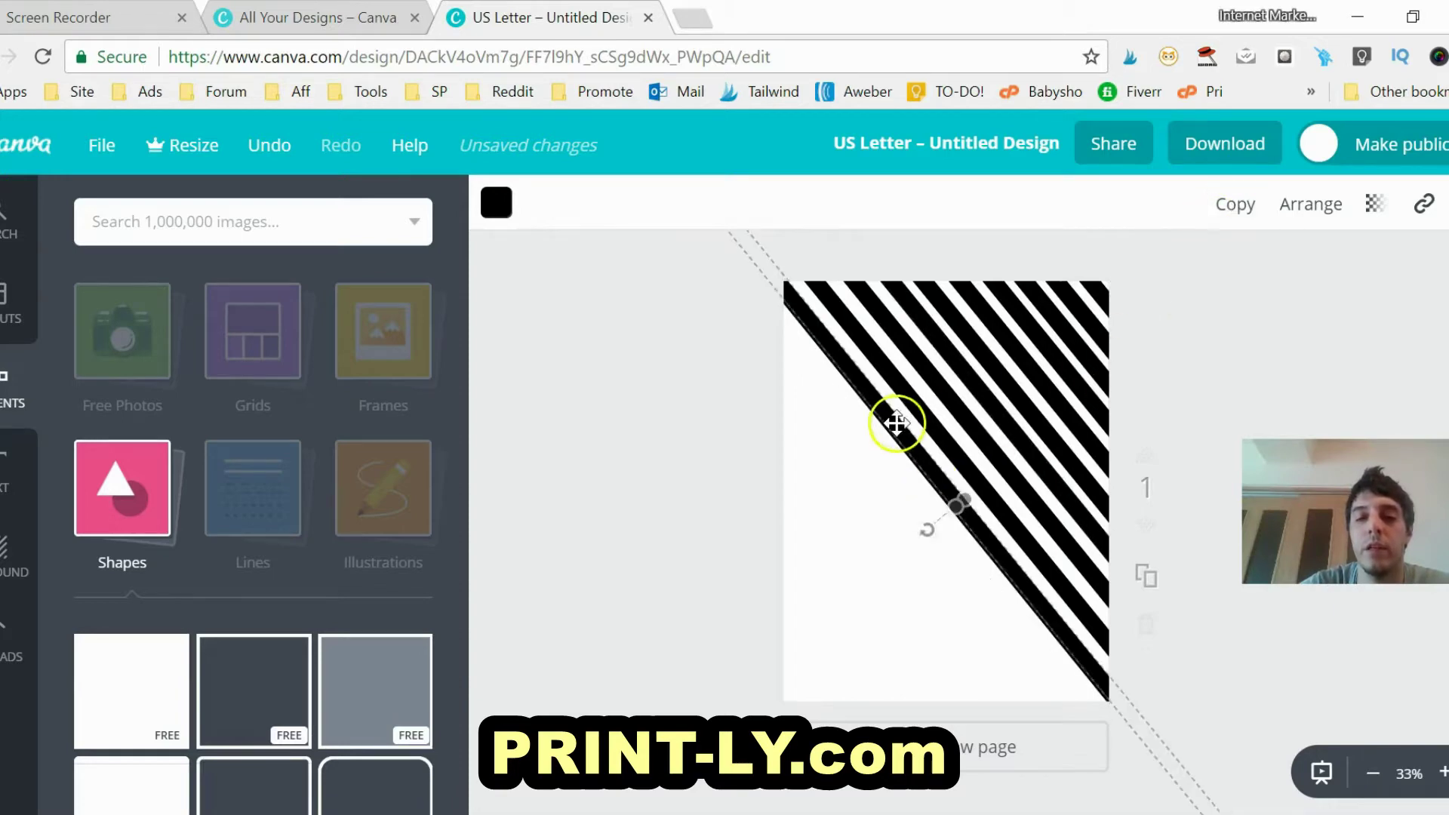
left_click_drag(905, 436, 865, 490)
left_click(1232, 209)
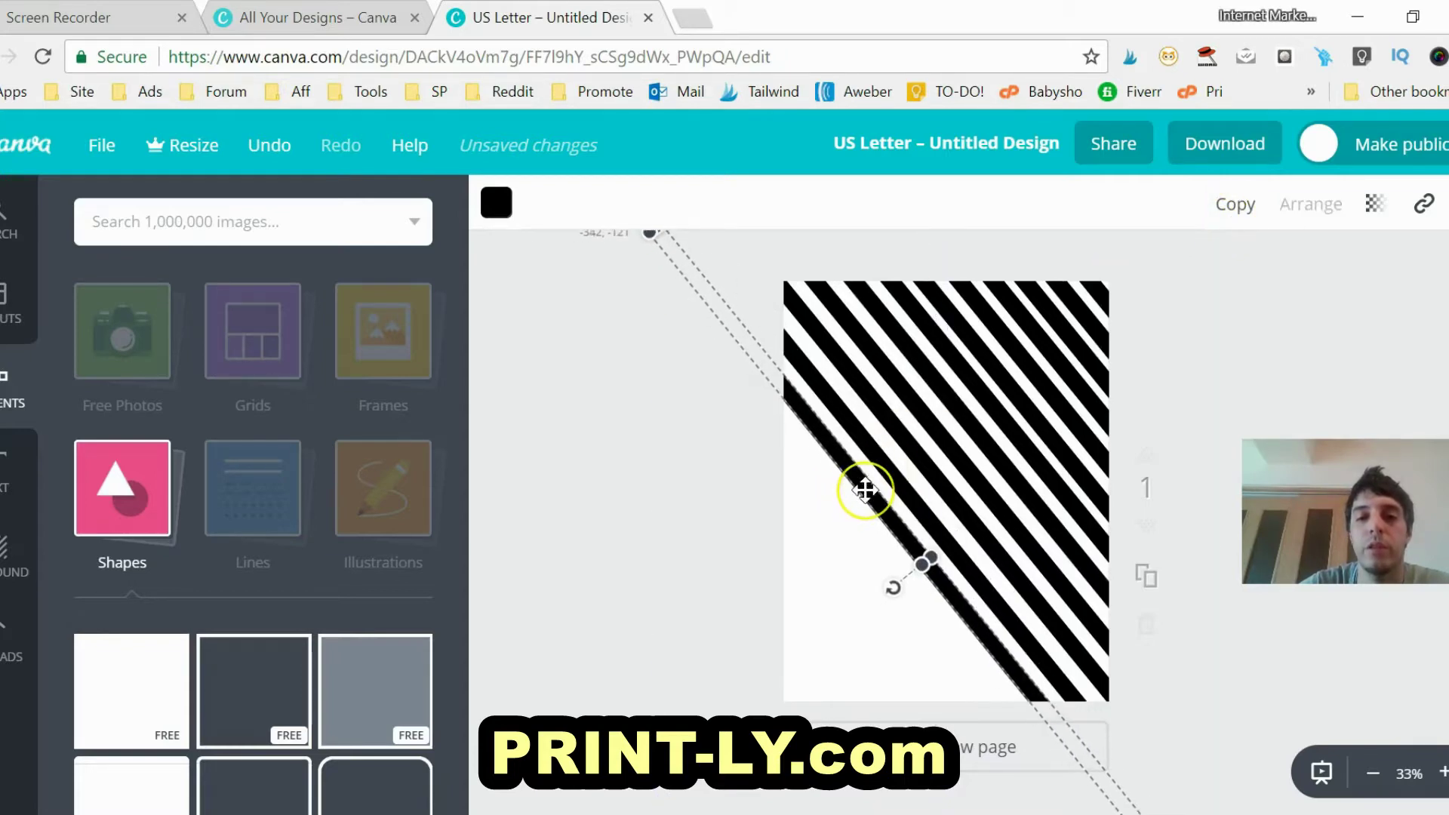
left_click(1230, 217)
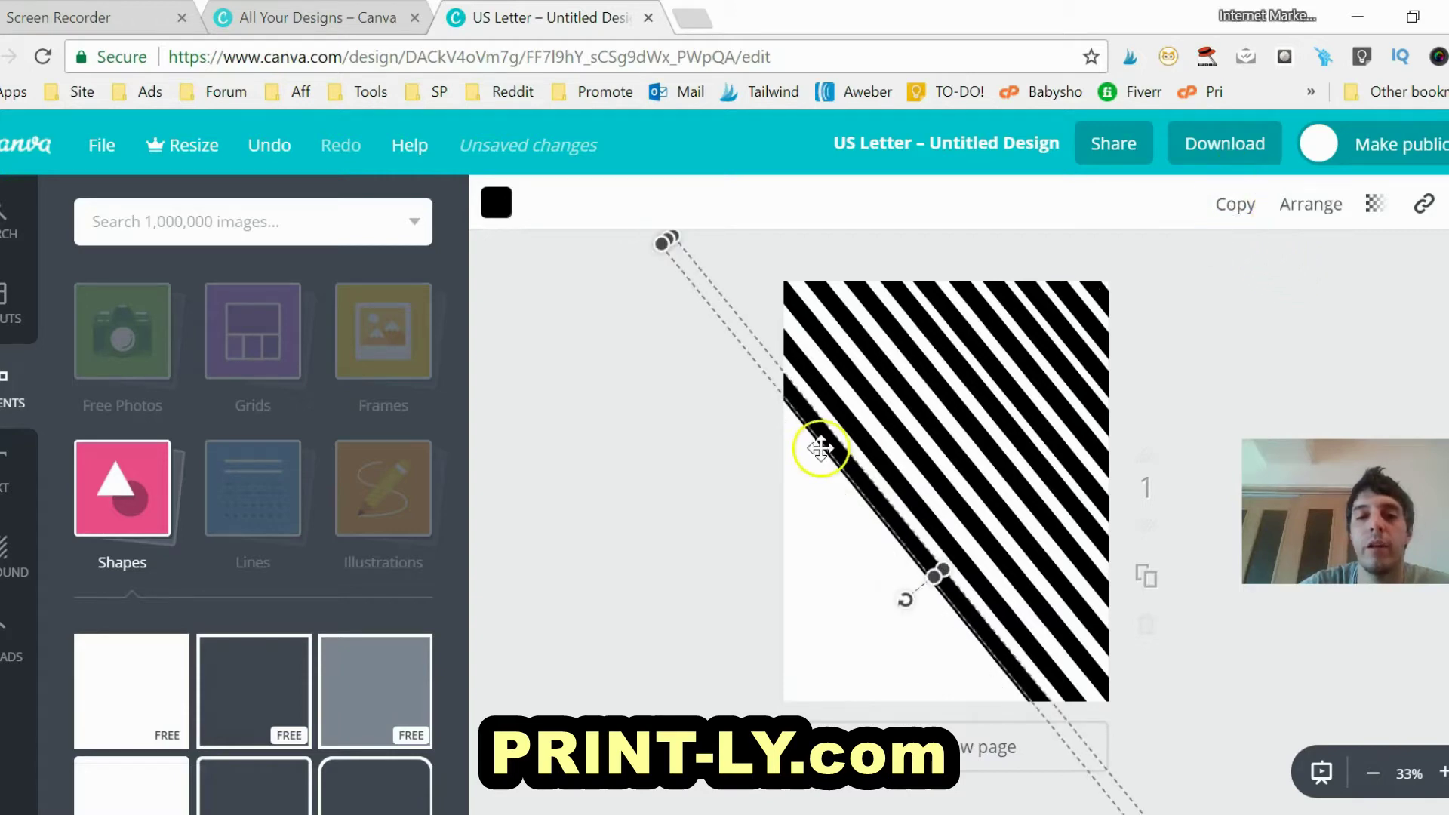
left_click_drag(831, 475, 821, 491)
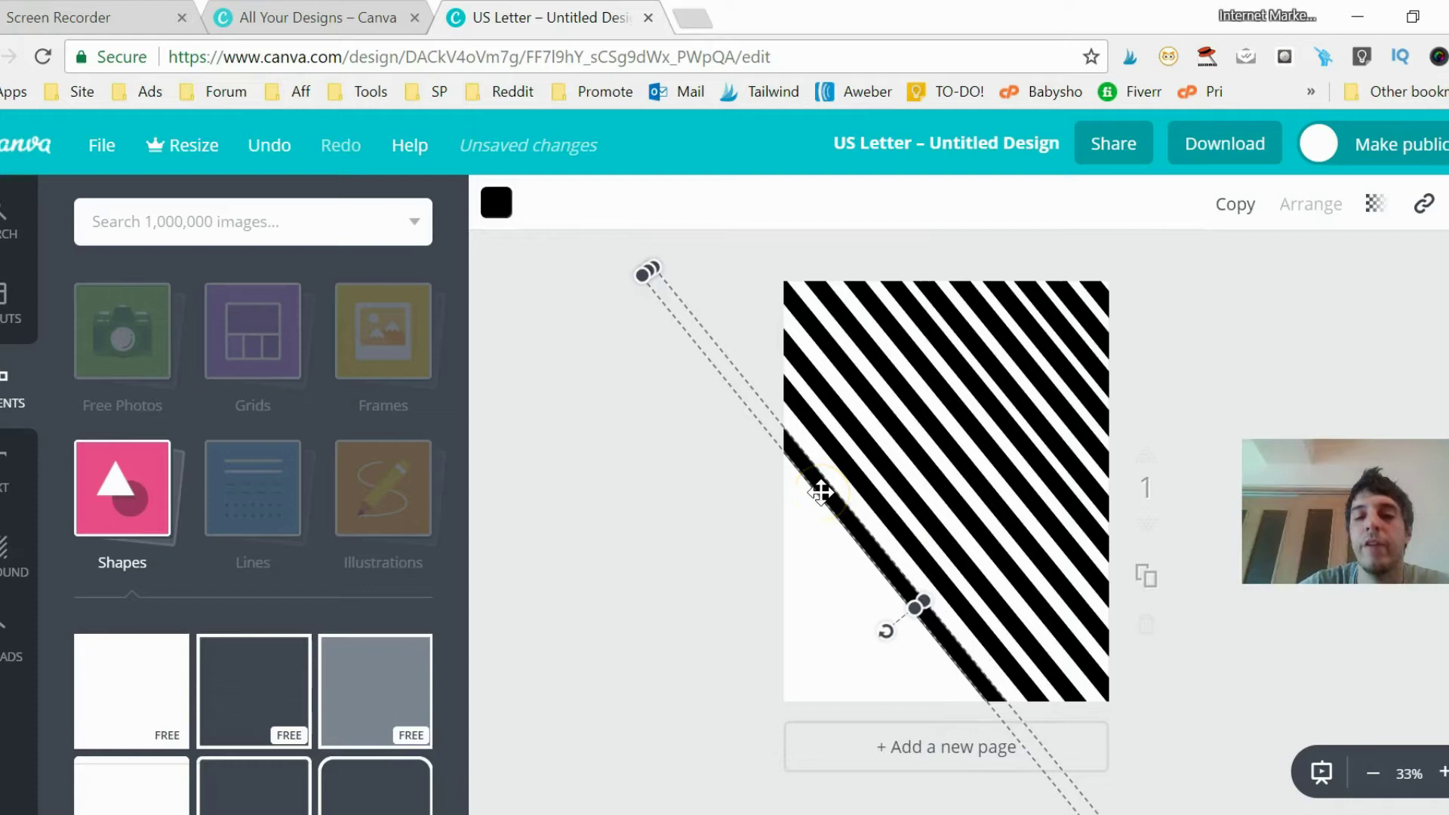
left_click(1229, 210)
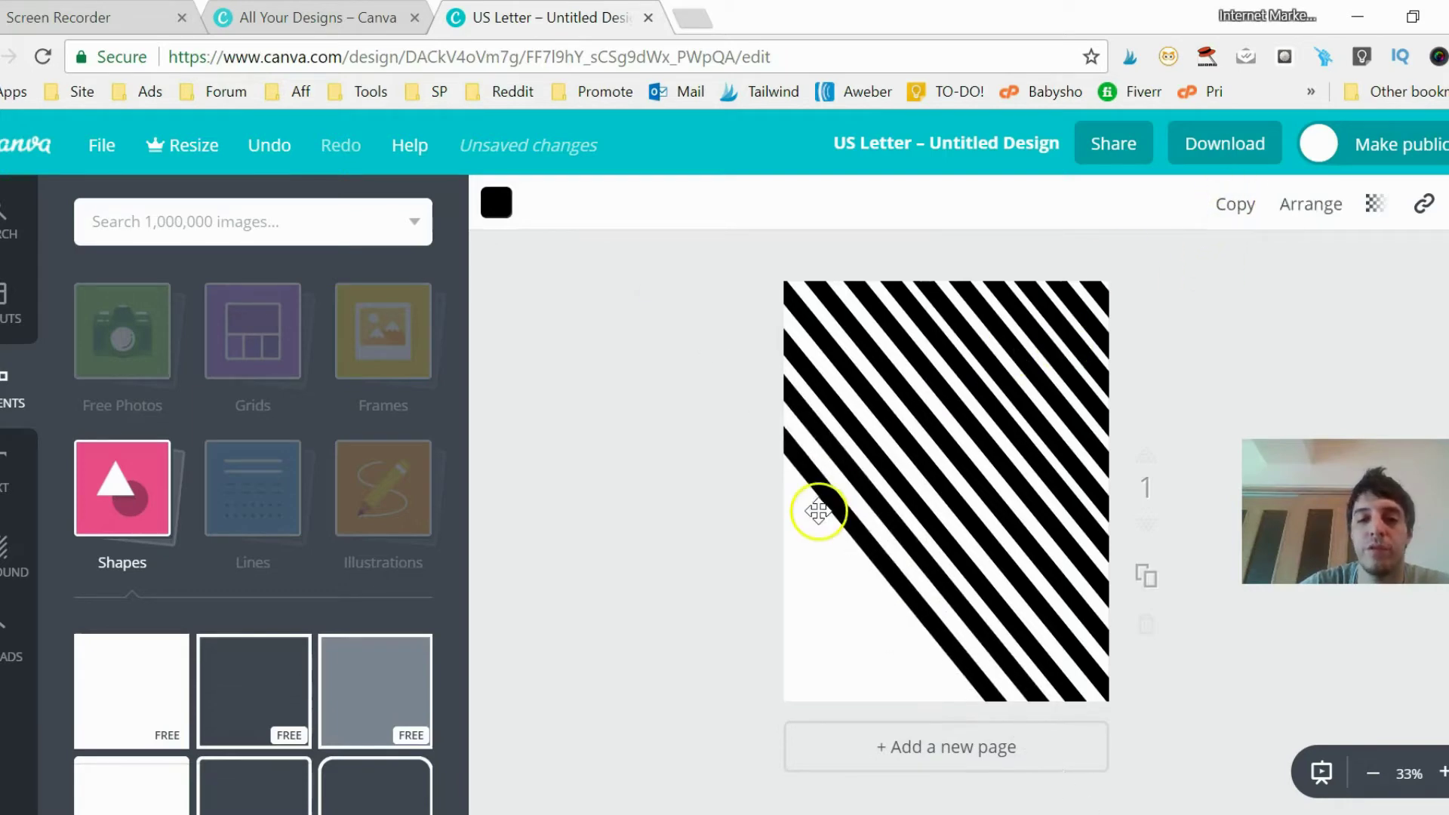
left_click_drag(836, 526, 835, 540)
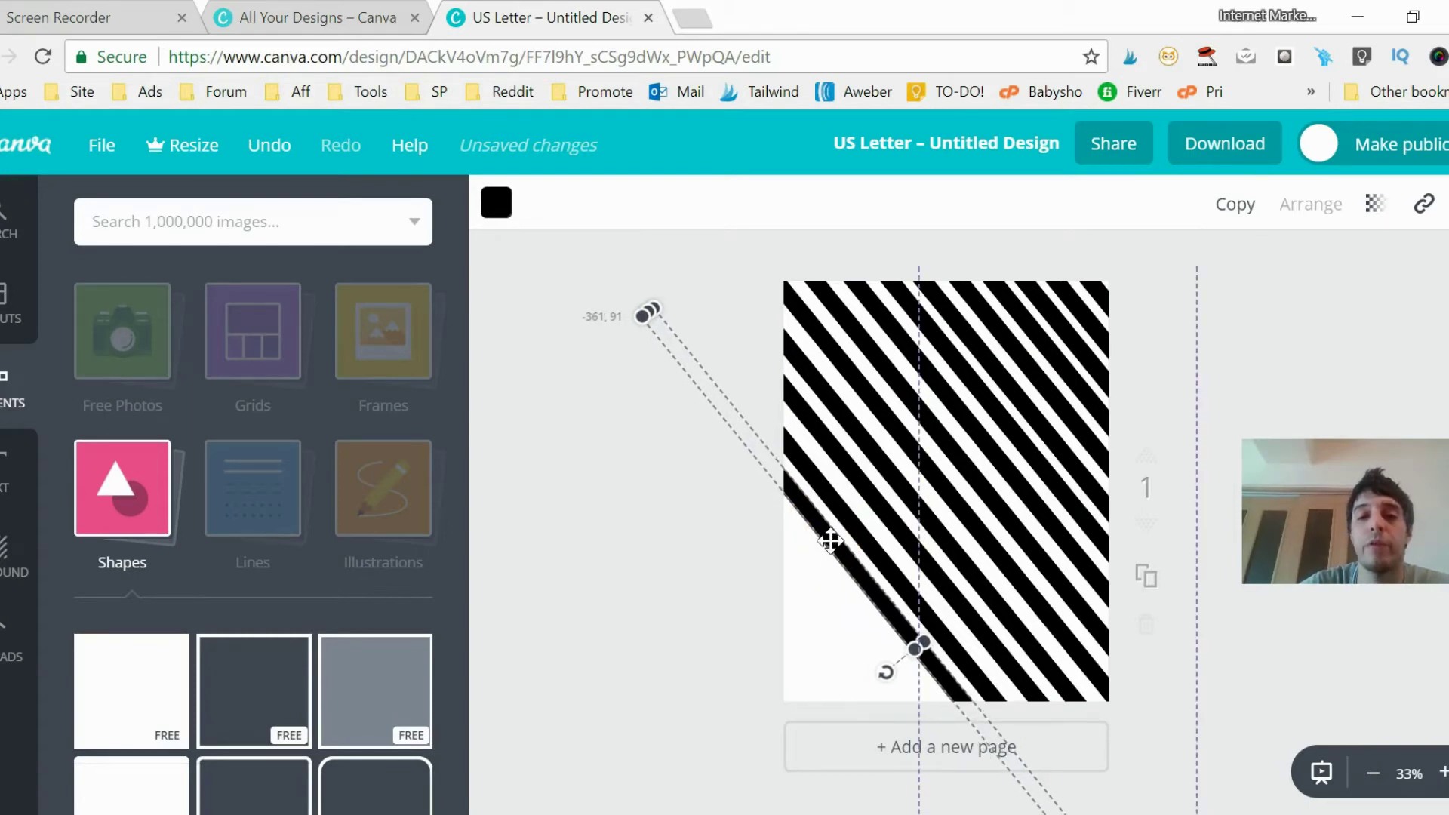
left_click(1235, 205)
left_click_drag(842, 549, 824, 571)
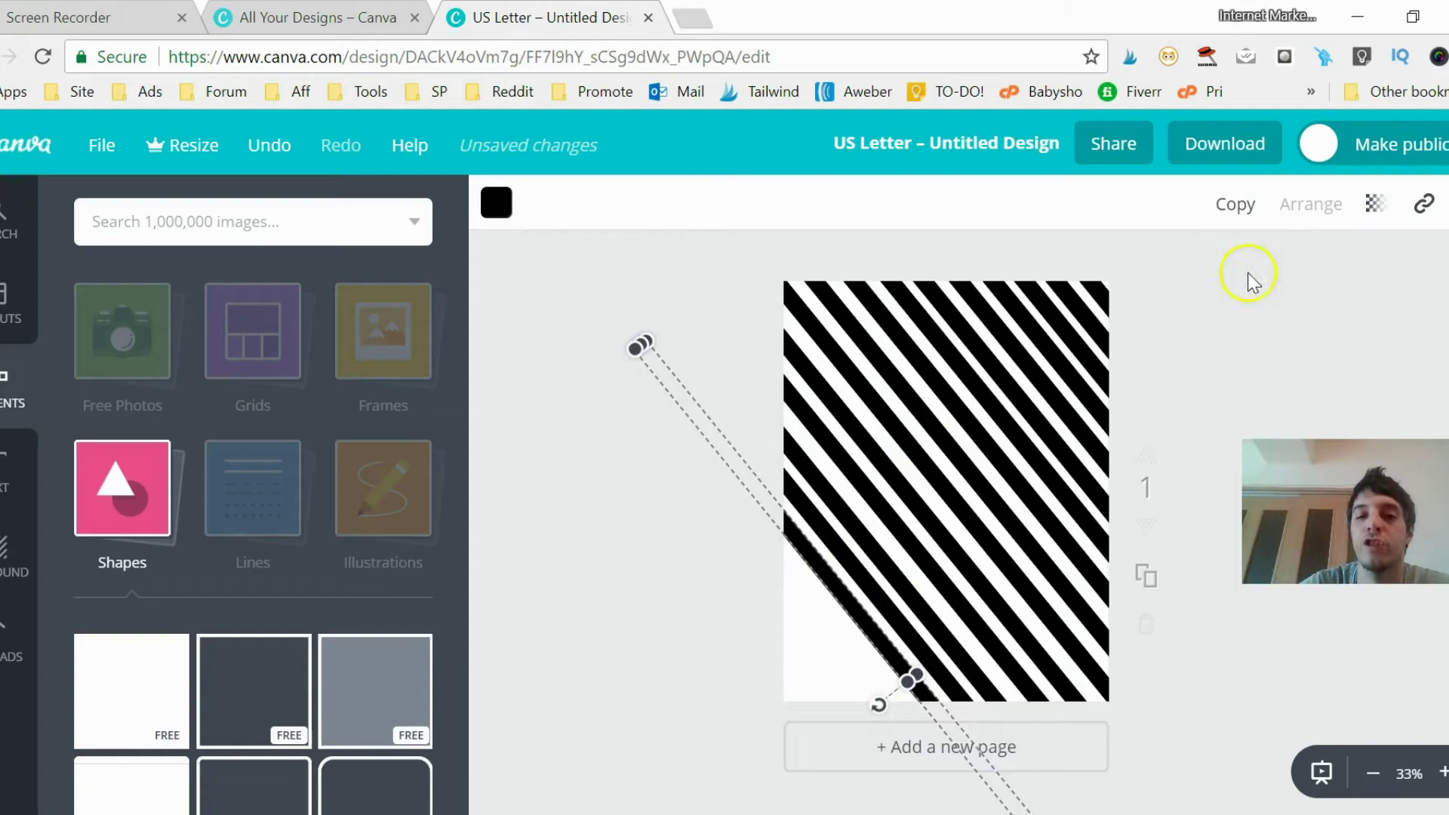
left_click(1235, 207)
left_click_drag(817, 517, 808, 599)
- Undo a misplaced copy and fill the remaining lower-left corner with more stripe copies
key("ctrl+z")
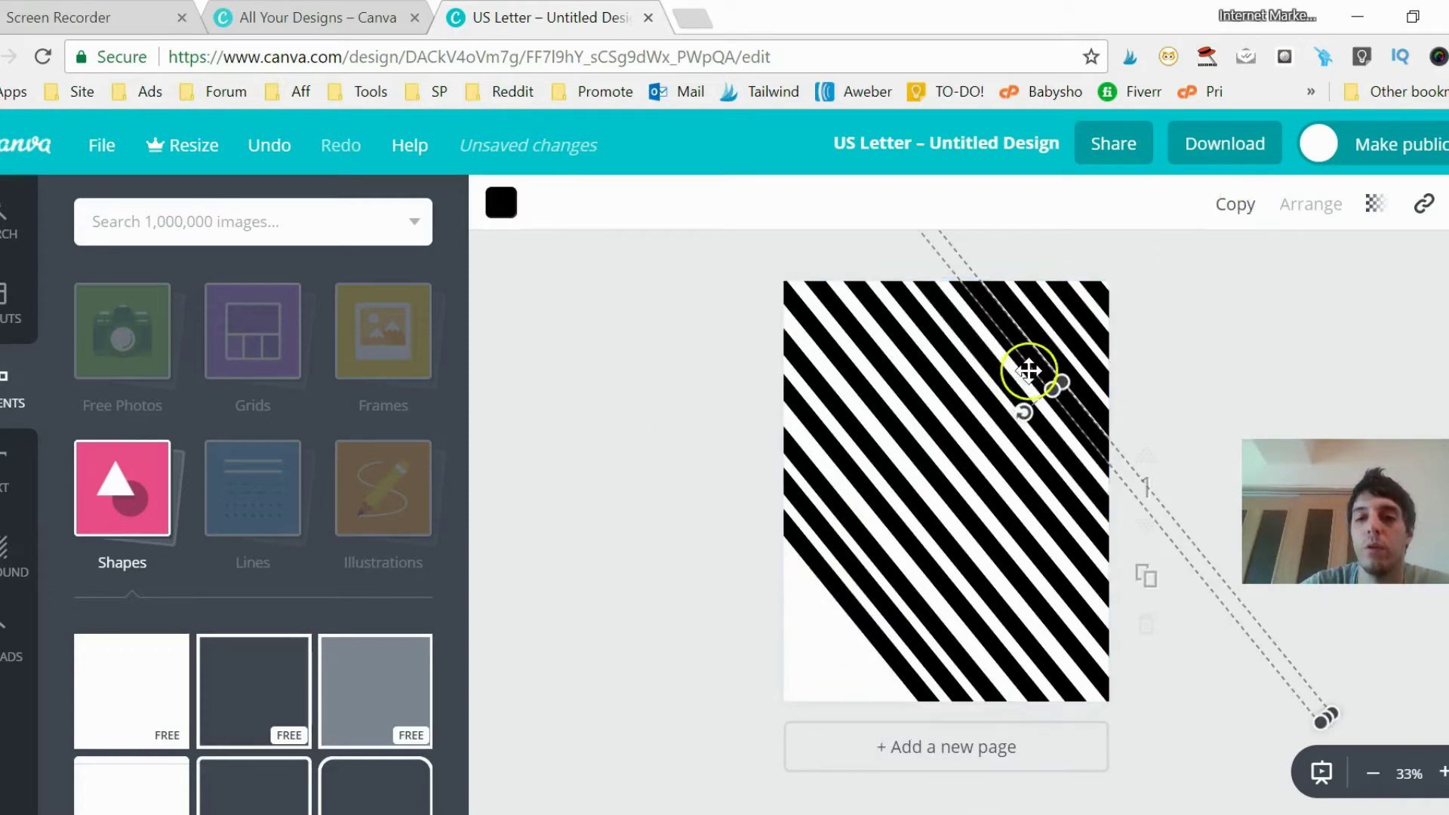
left_click_drag(1035, 362, 825, 625)
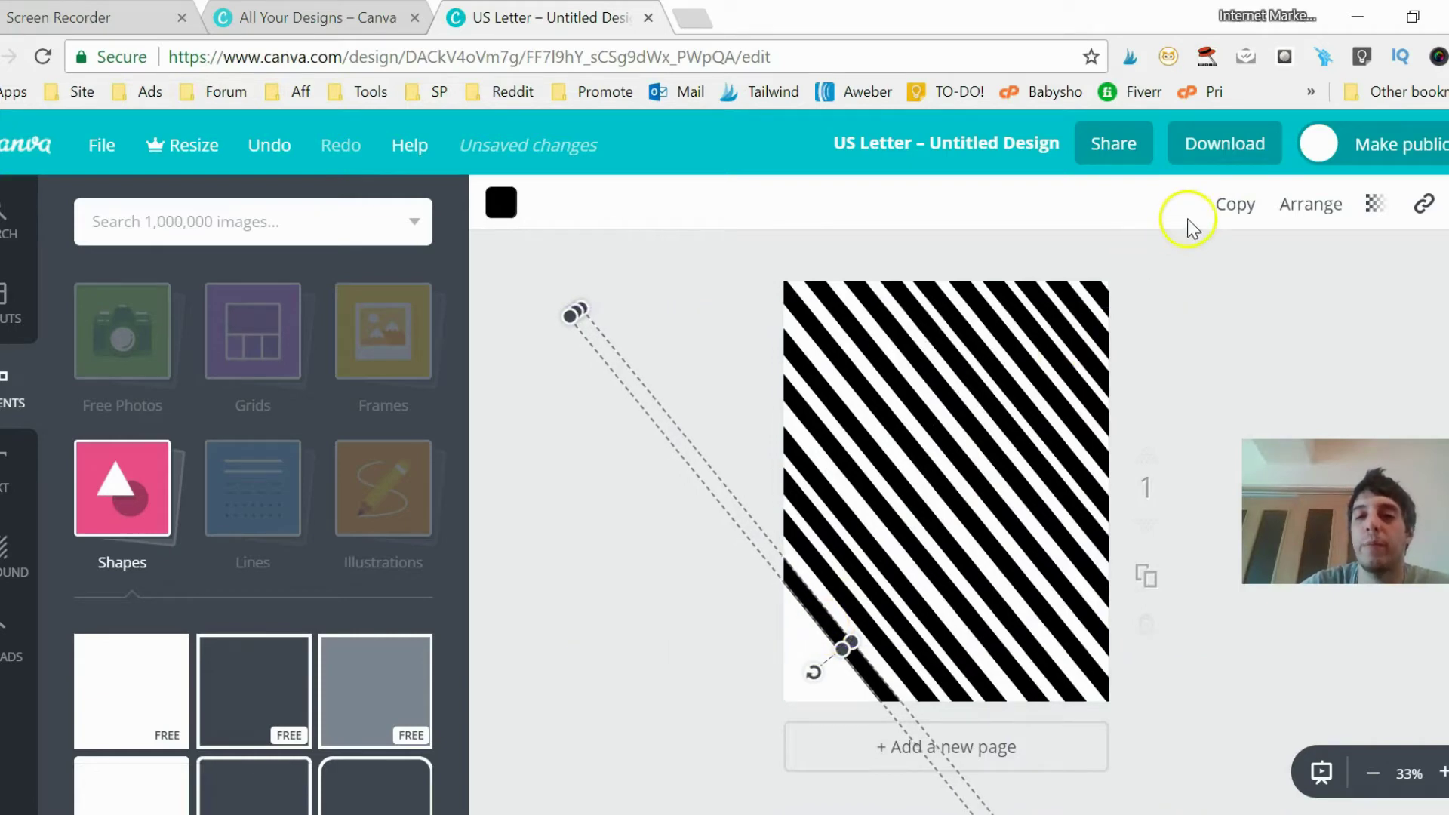
left_click(1243, 206)
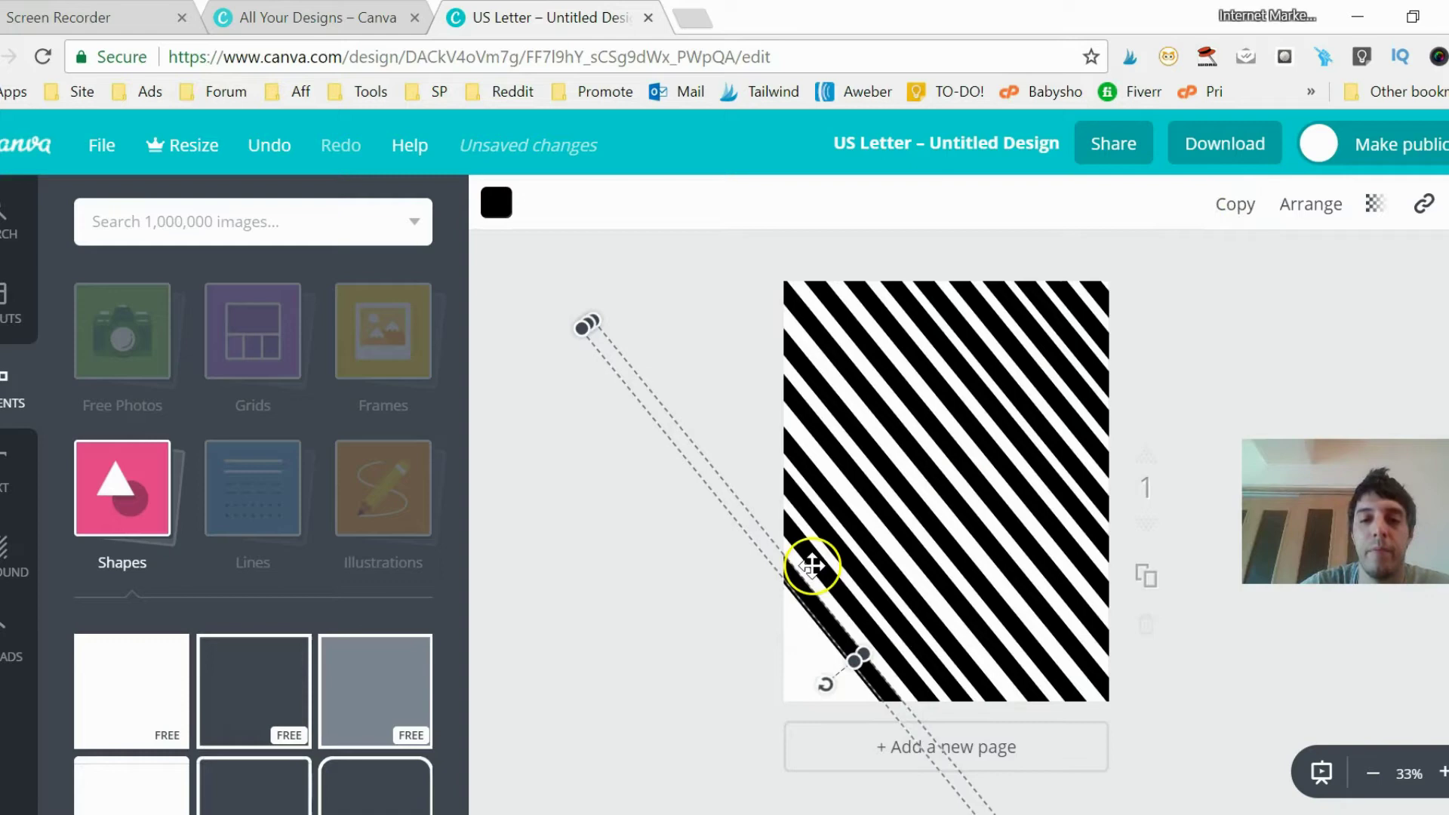
left_click_drag(806, 595, 795, 626)
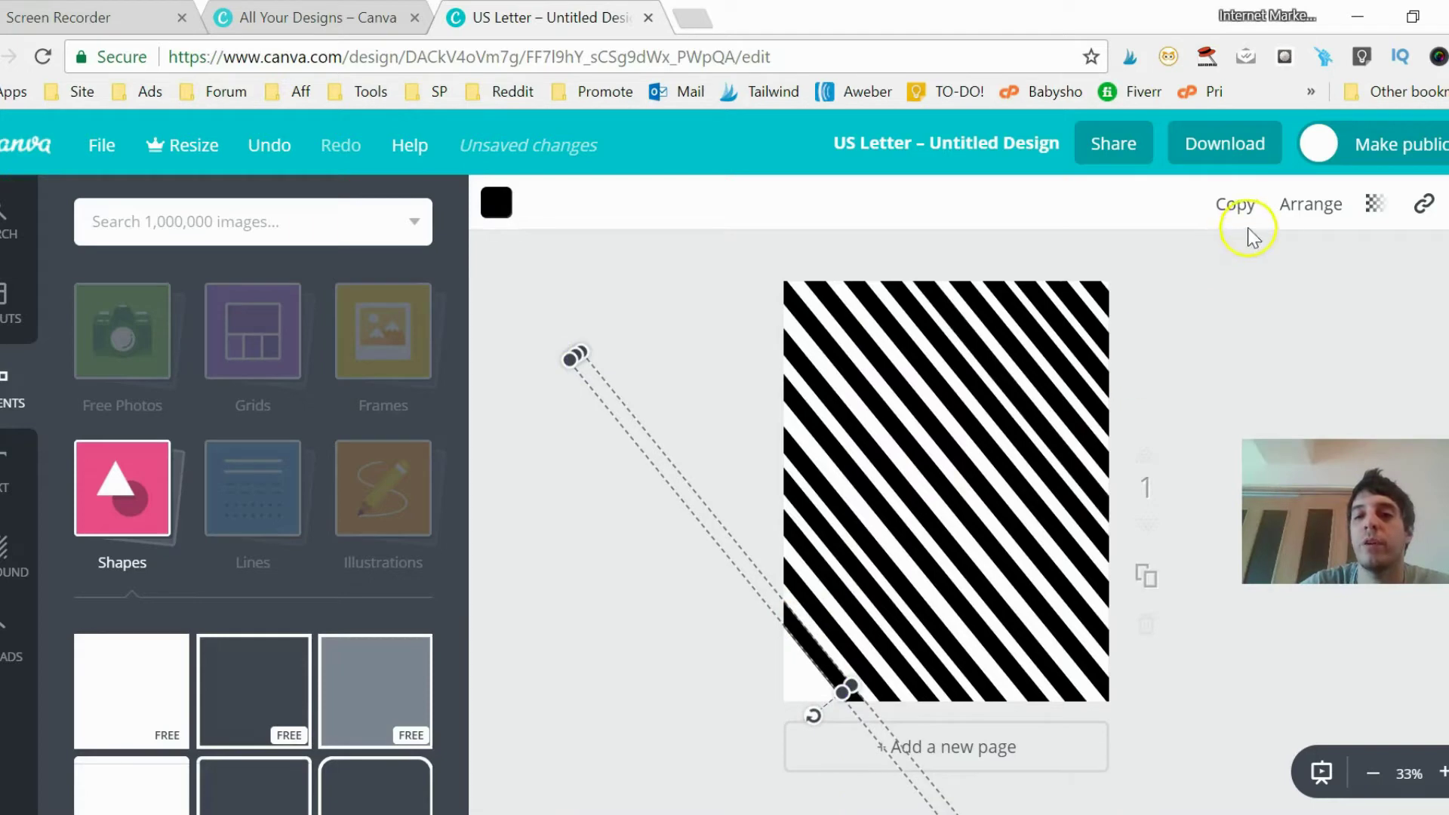
left_click(1243, 205)
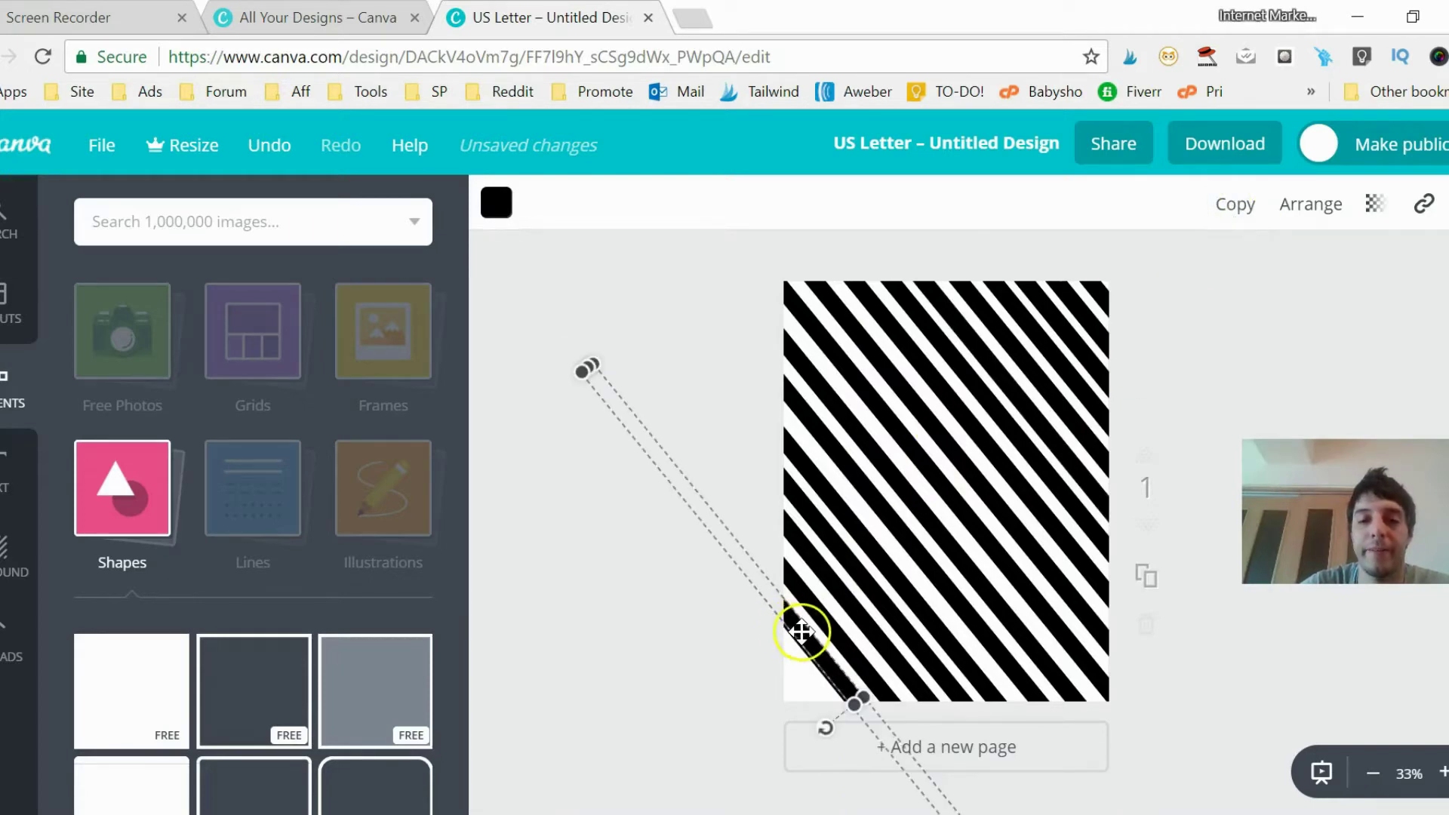
left_click_drag(791, 655, 932, 351)
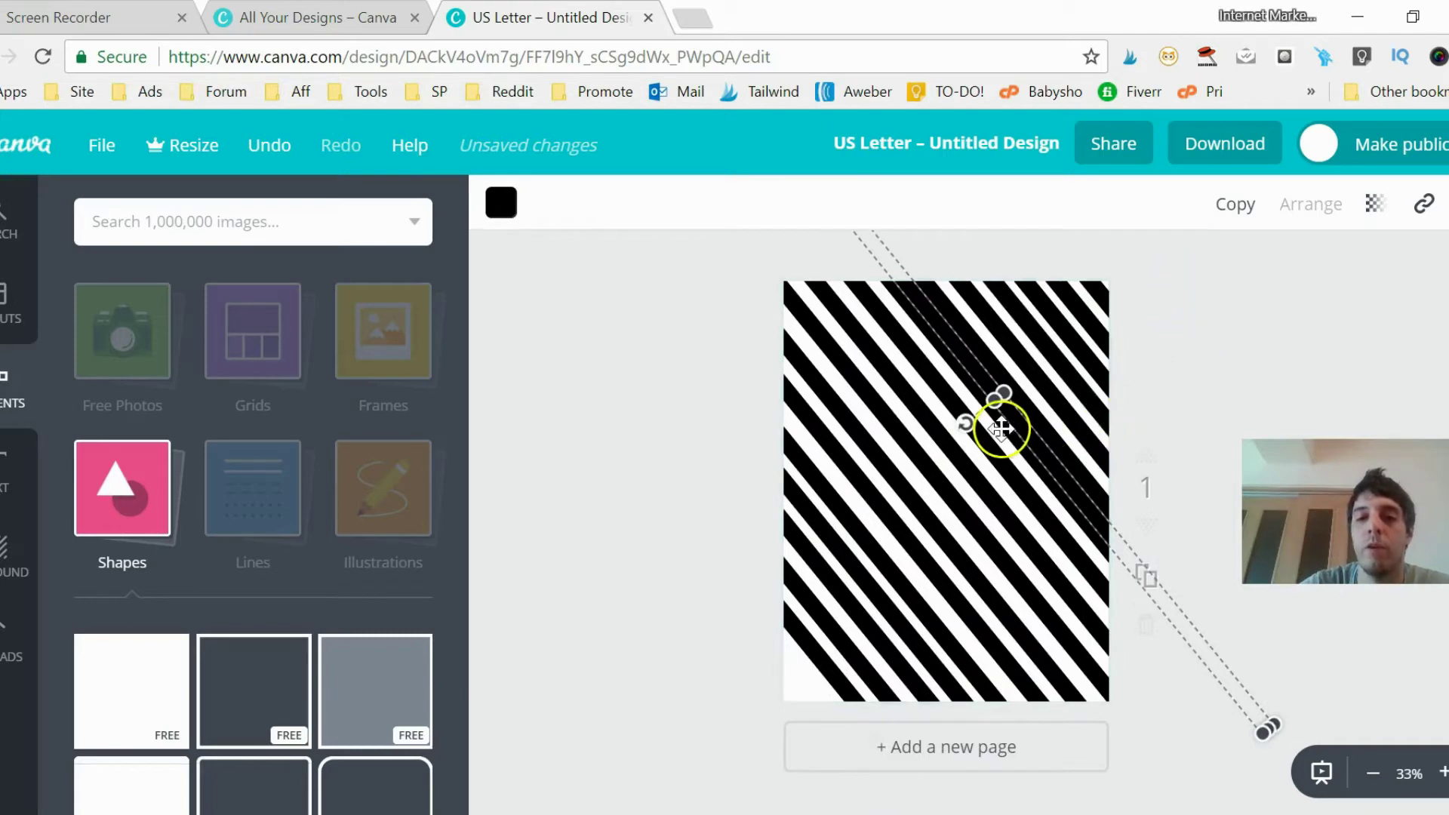
left_click_drag(1026, 422, 805, 671)
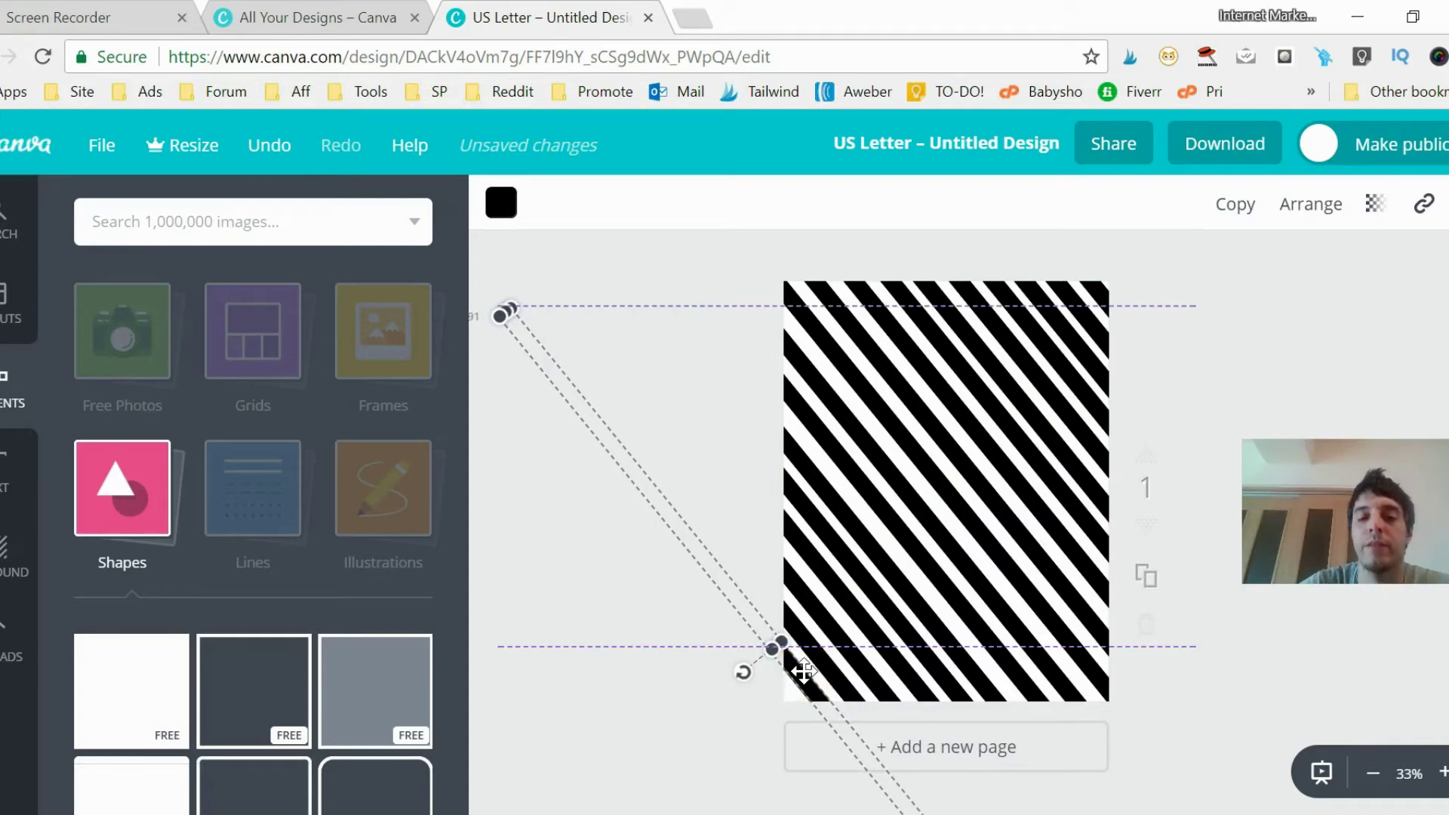
left_click(1228, 204)
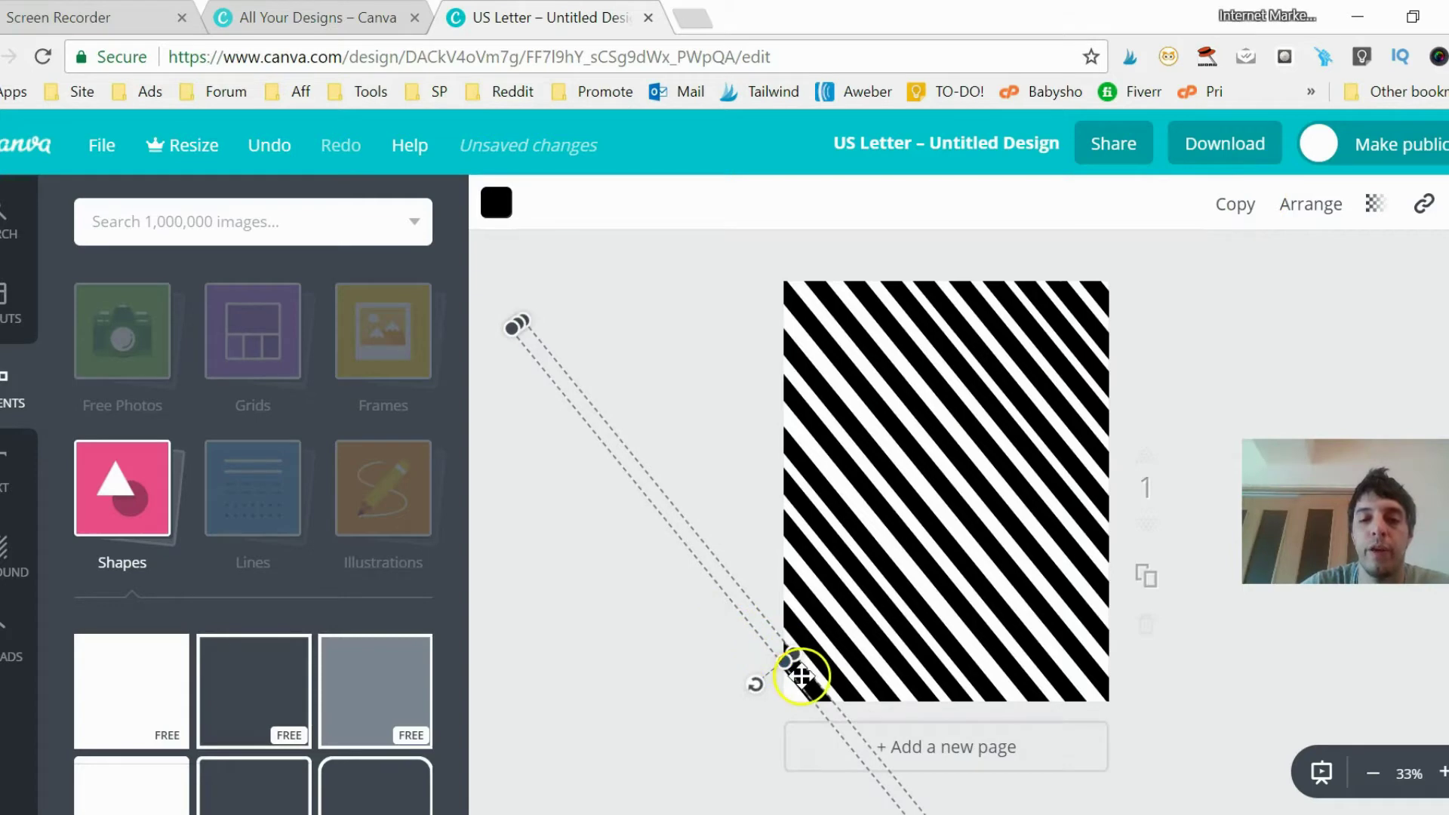
left_click_drag(798, 681, 784, 700)
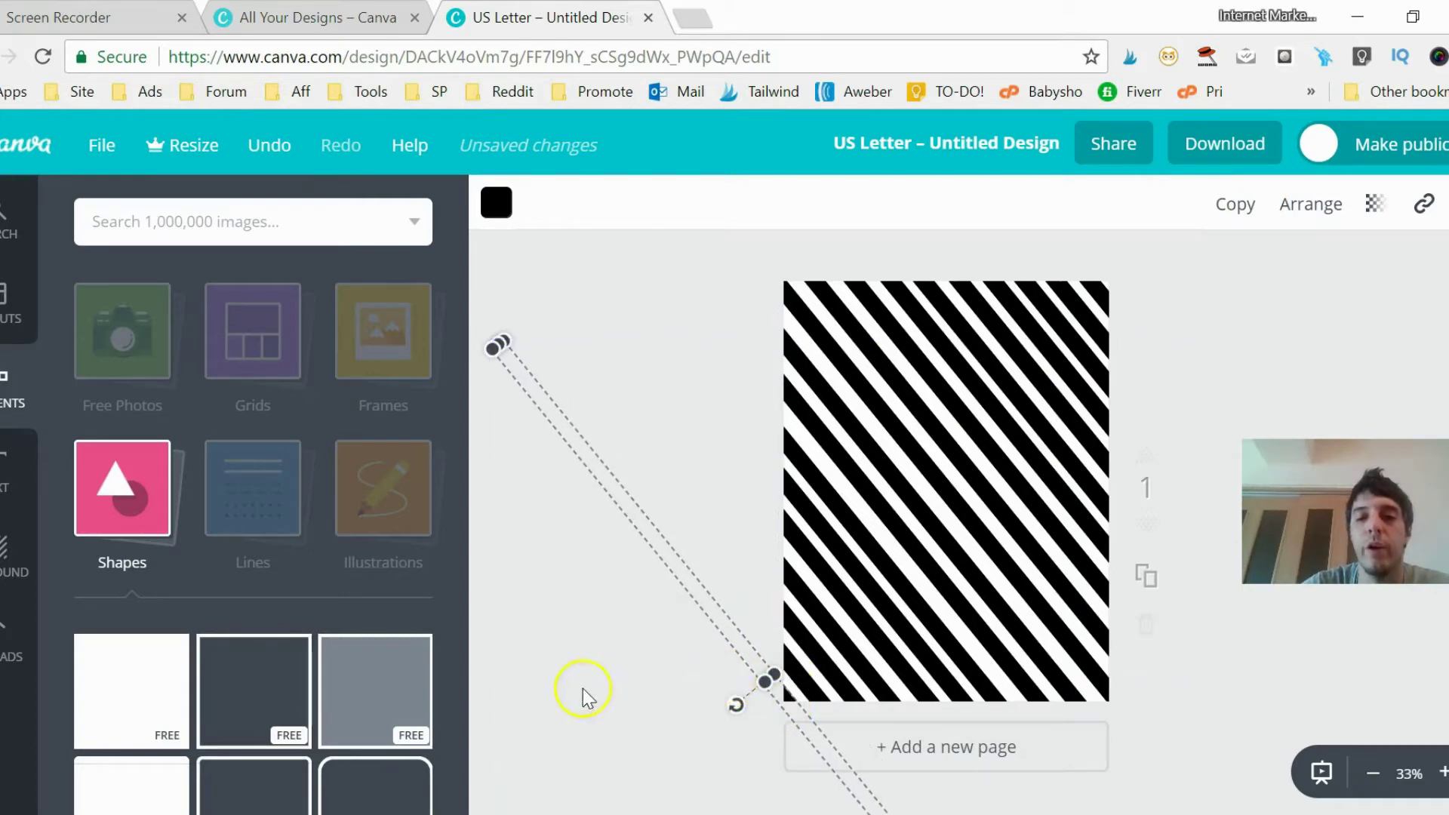
left_click(736, 433)
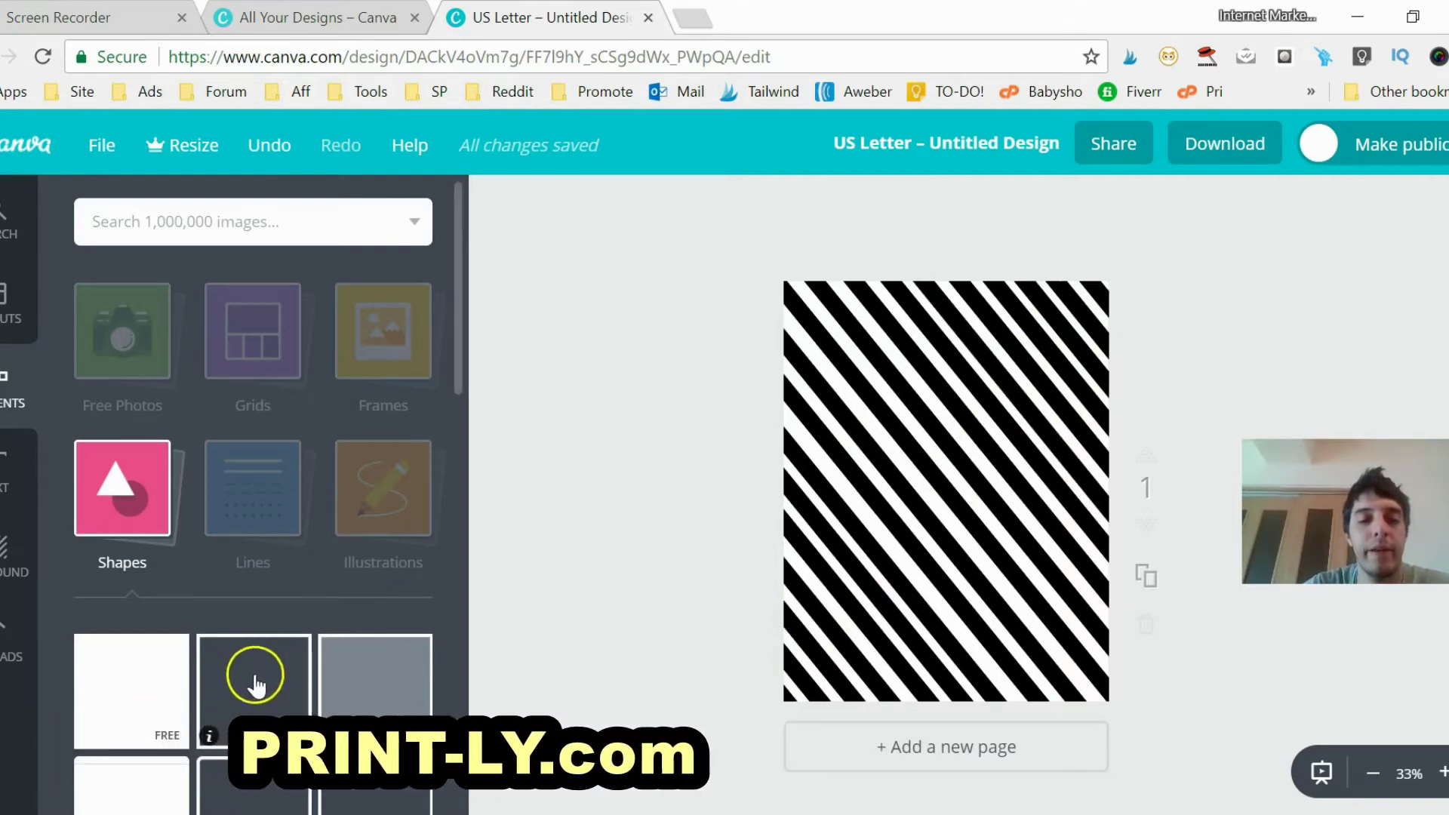
left_click(260, 674)
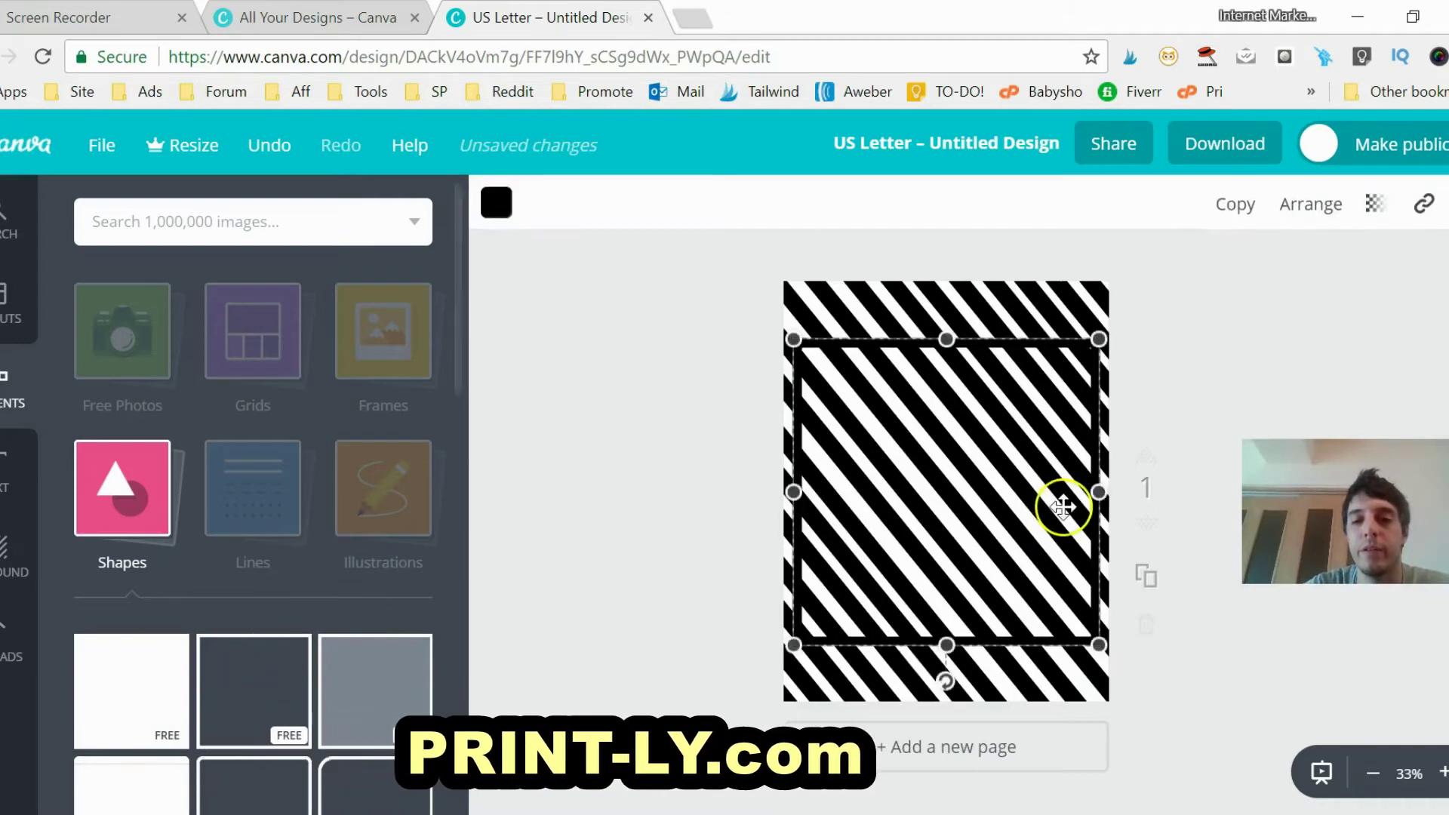
left_click(1001, 516)
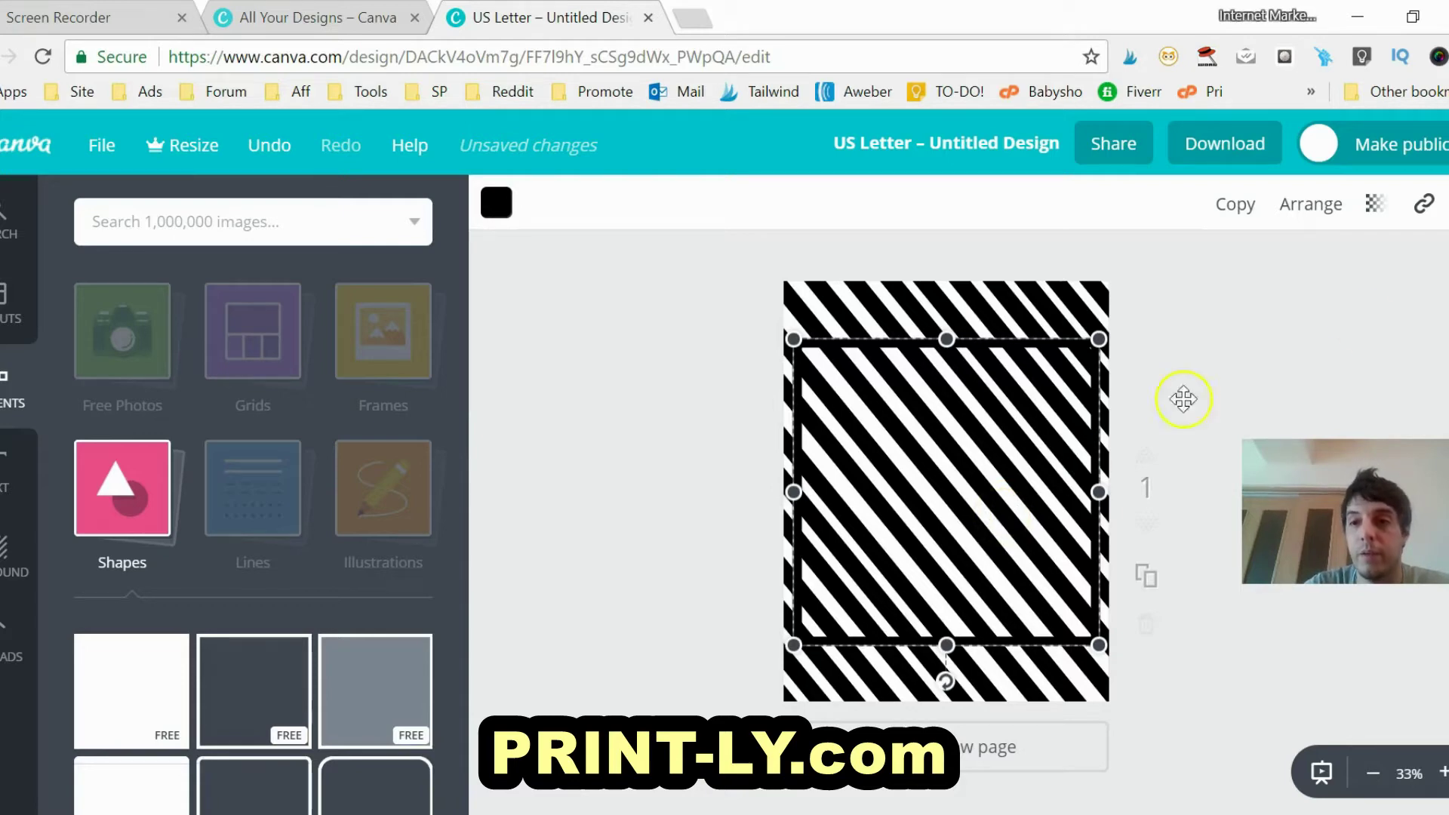
key("Delete")
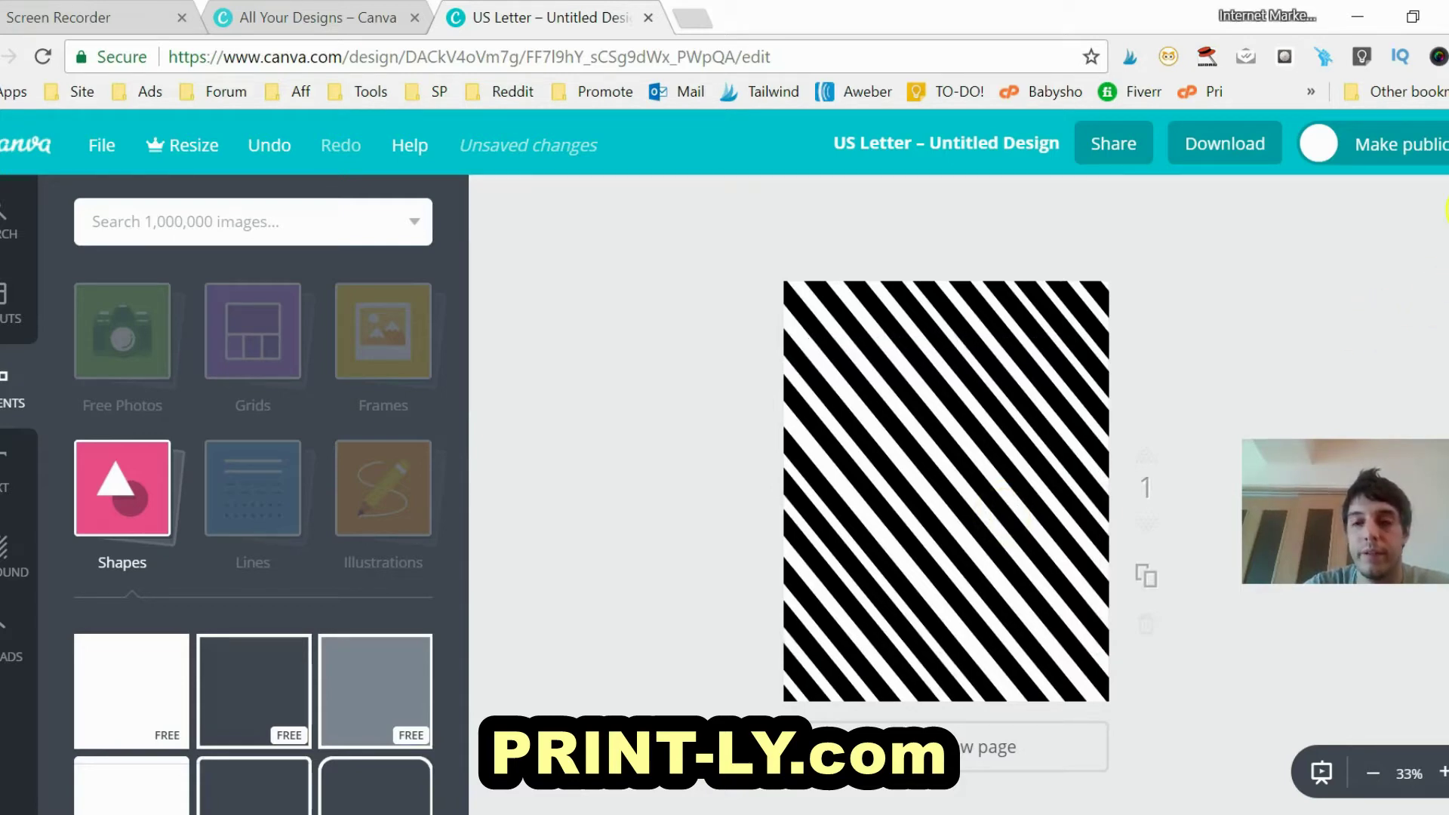
- Add a grey square and resize it to cover the page, leaving a thin stripe border
left_click(375, 685)
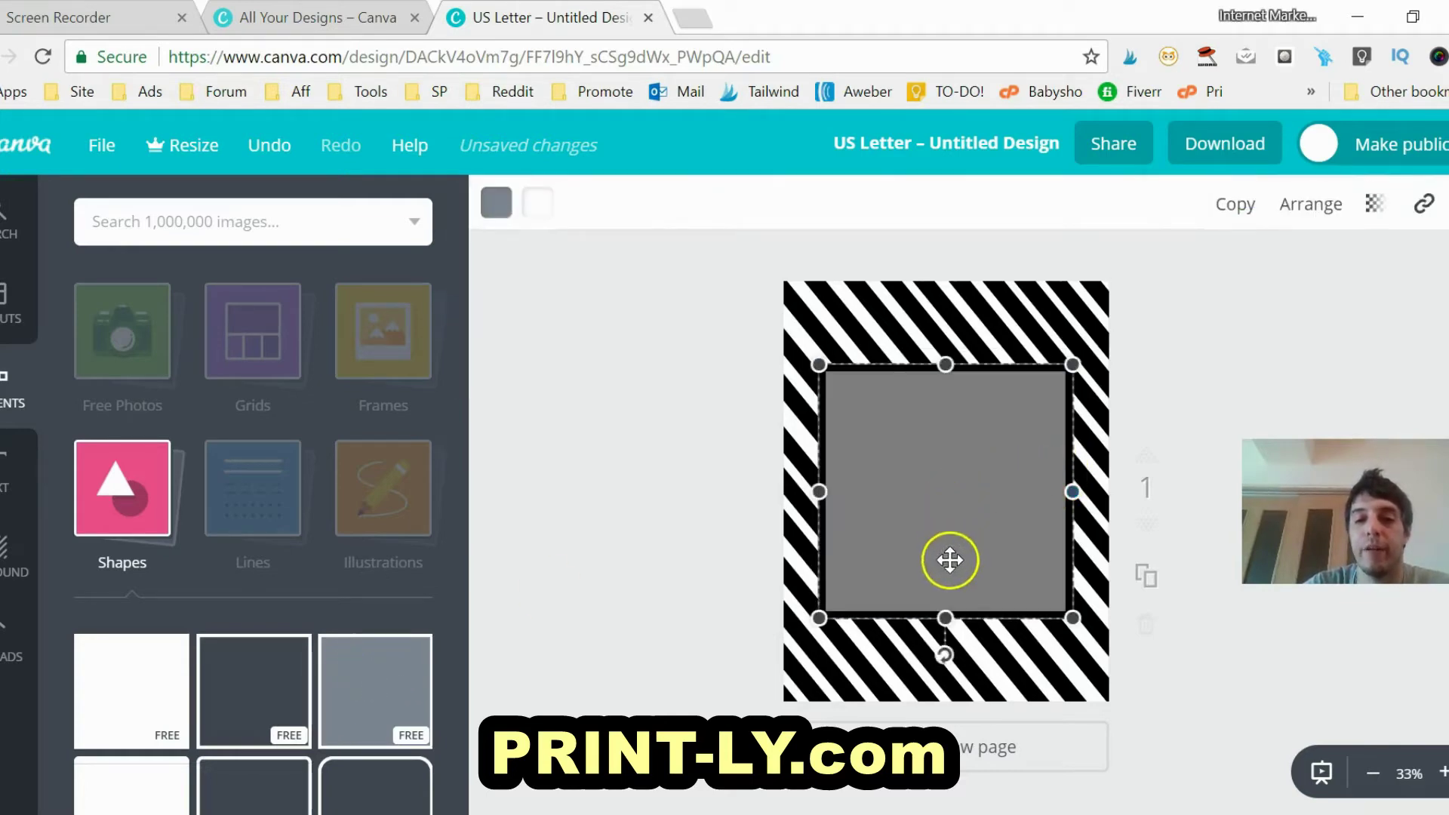
left_click_drag(947, 618, 948, 685)
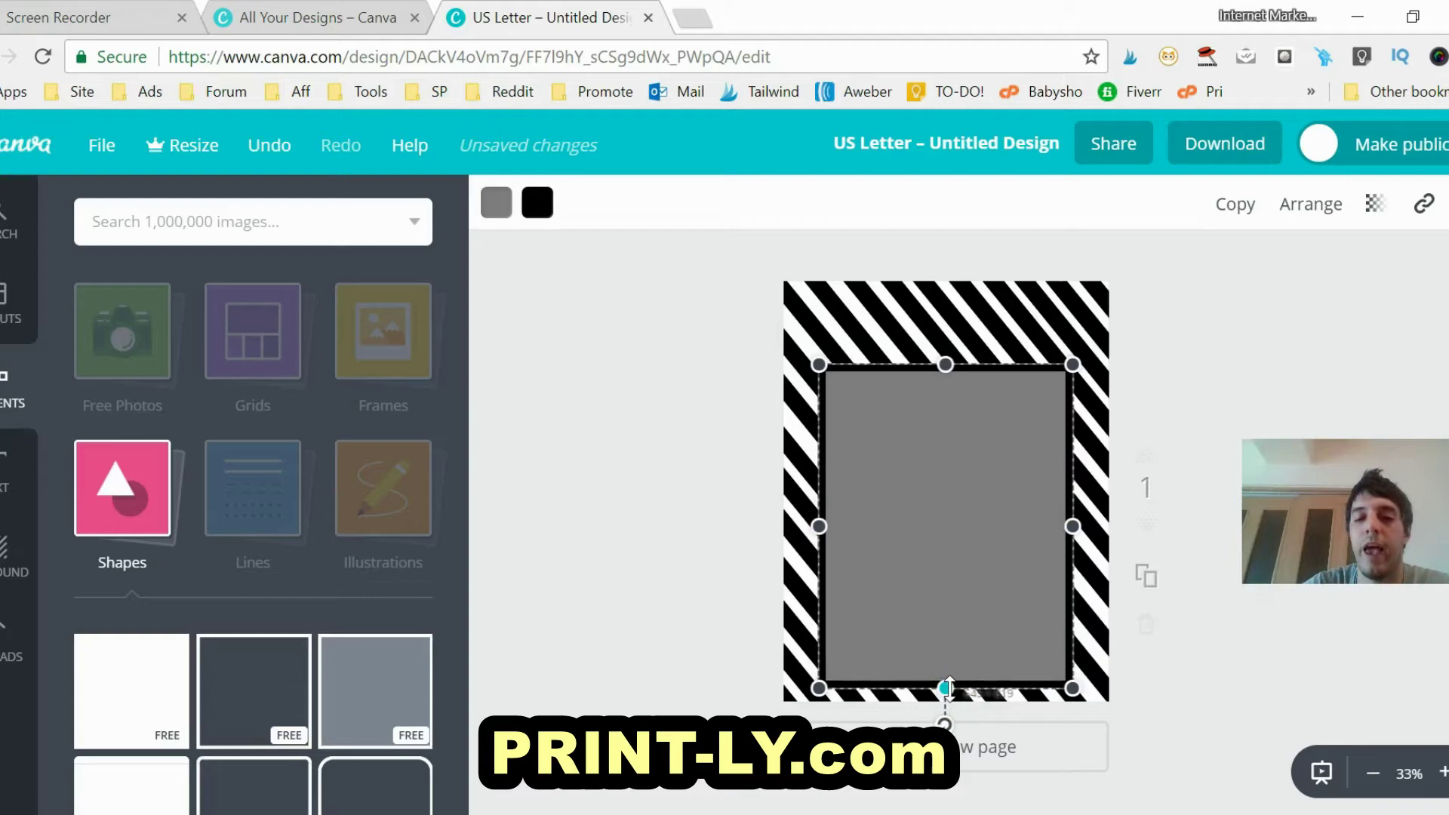
left_click_drag(949, 368, 939, 305)
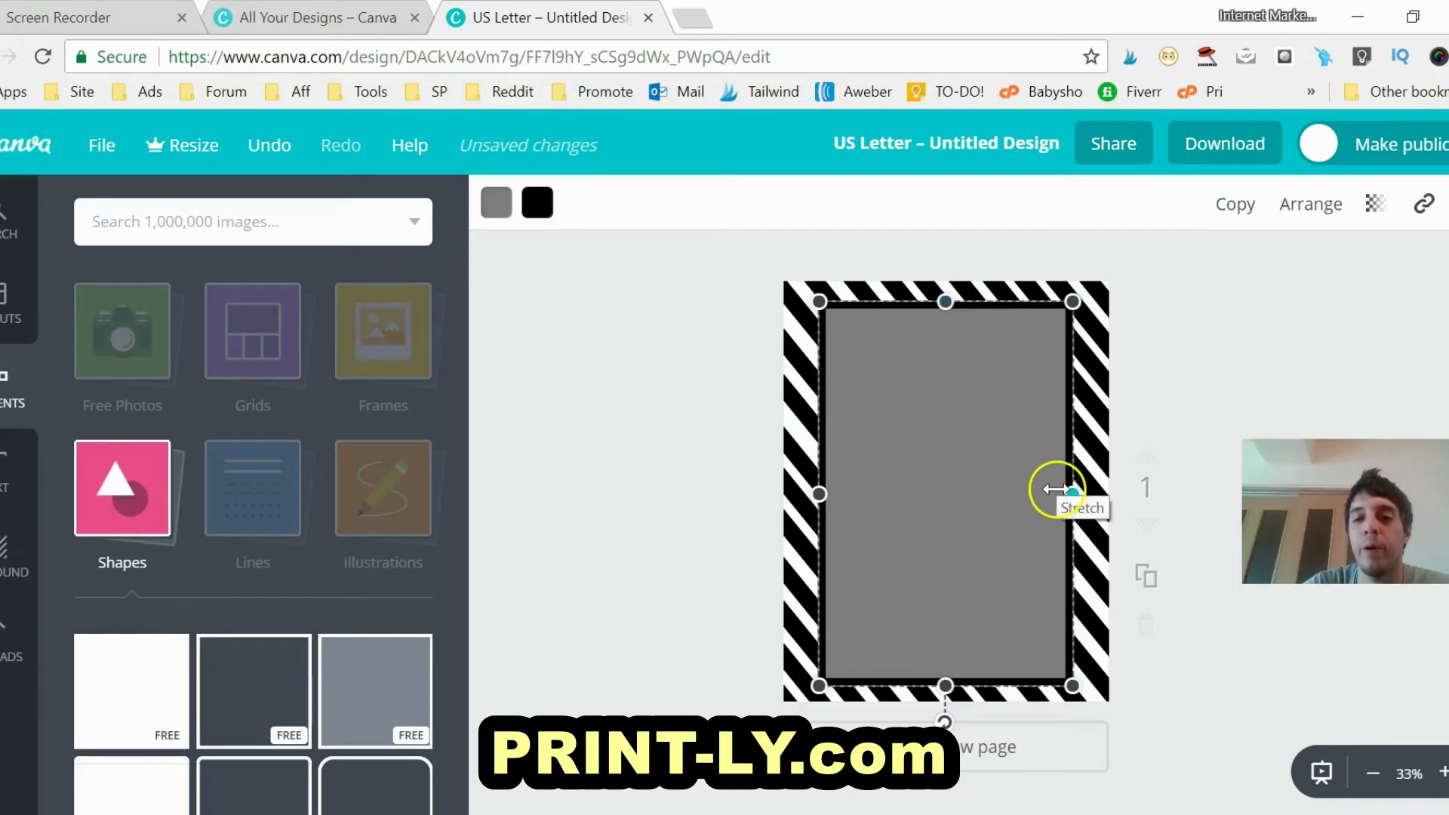
left_click_drag(1056, 489, 1073, 488)
left_click_drag(819, 496, 800, 494)
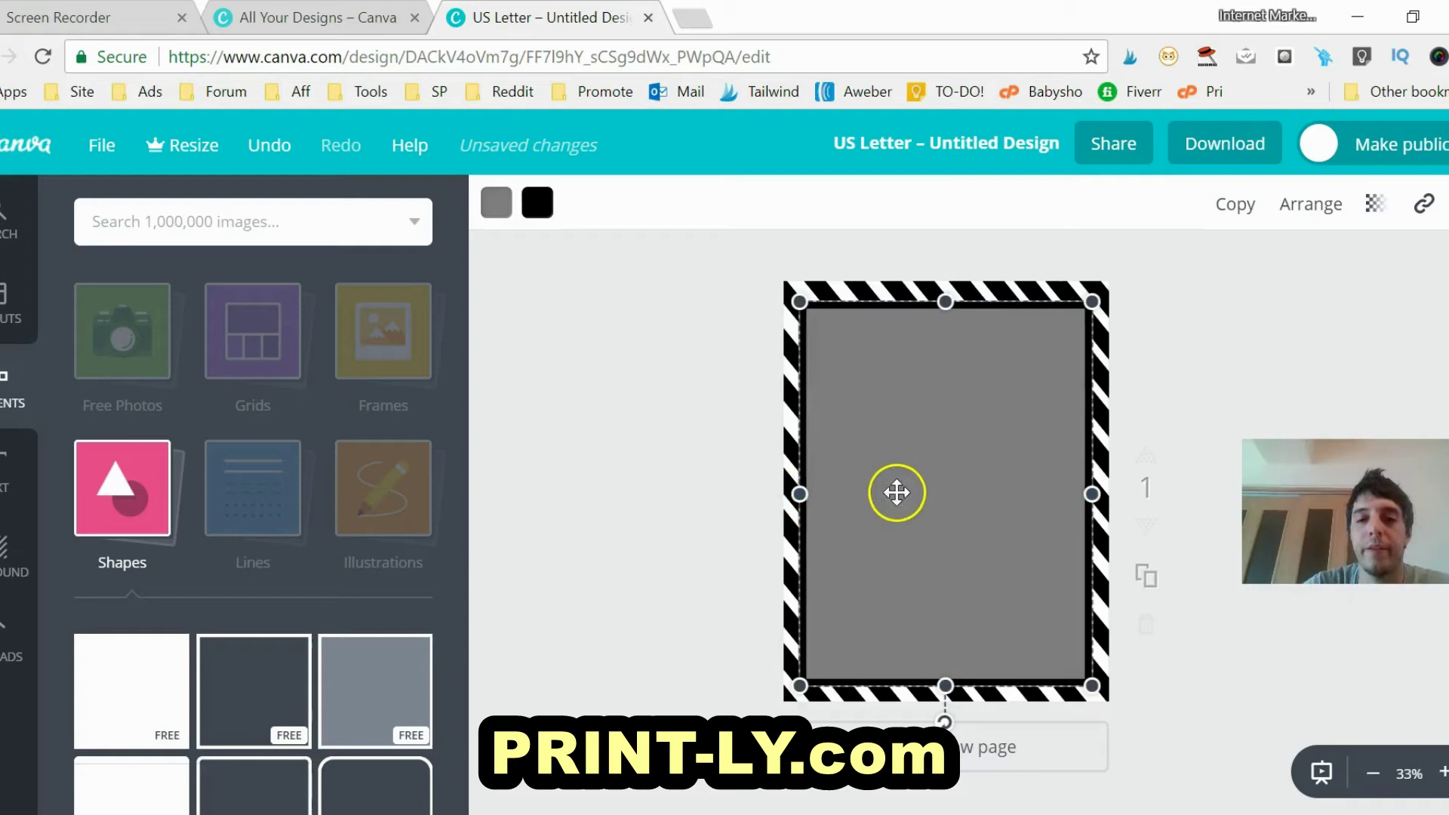
left_click(566, 492)
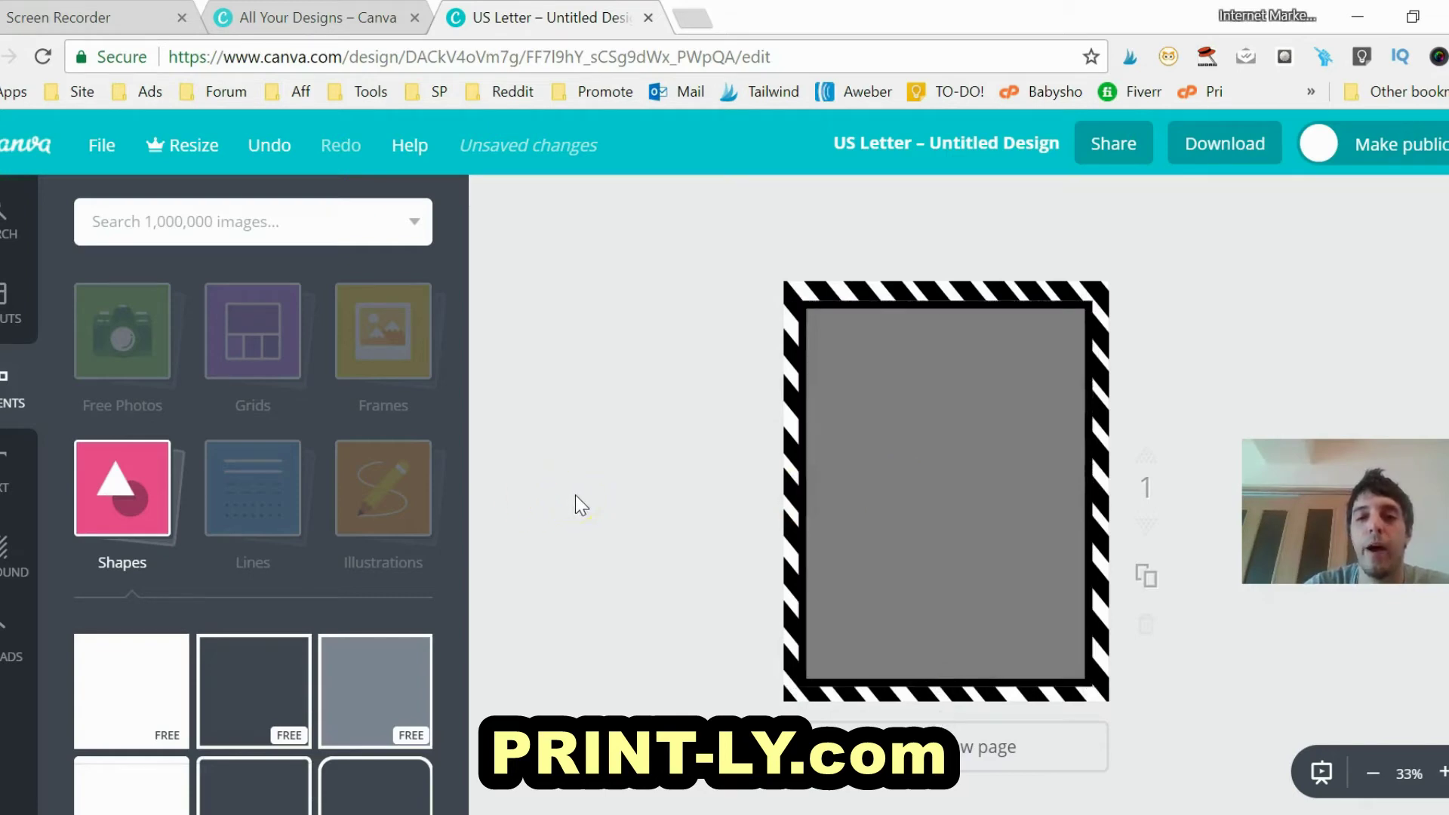
left_click(1011, 452)
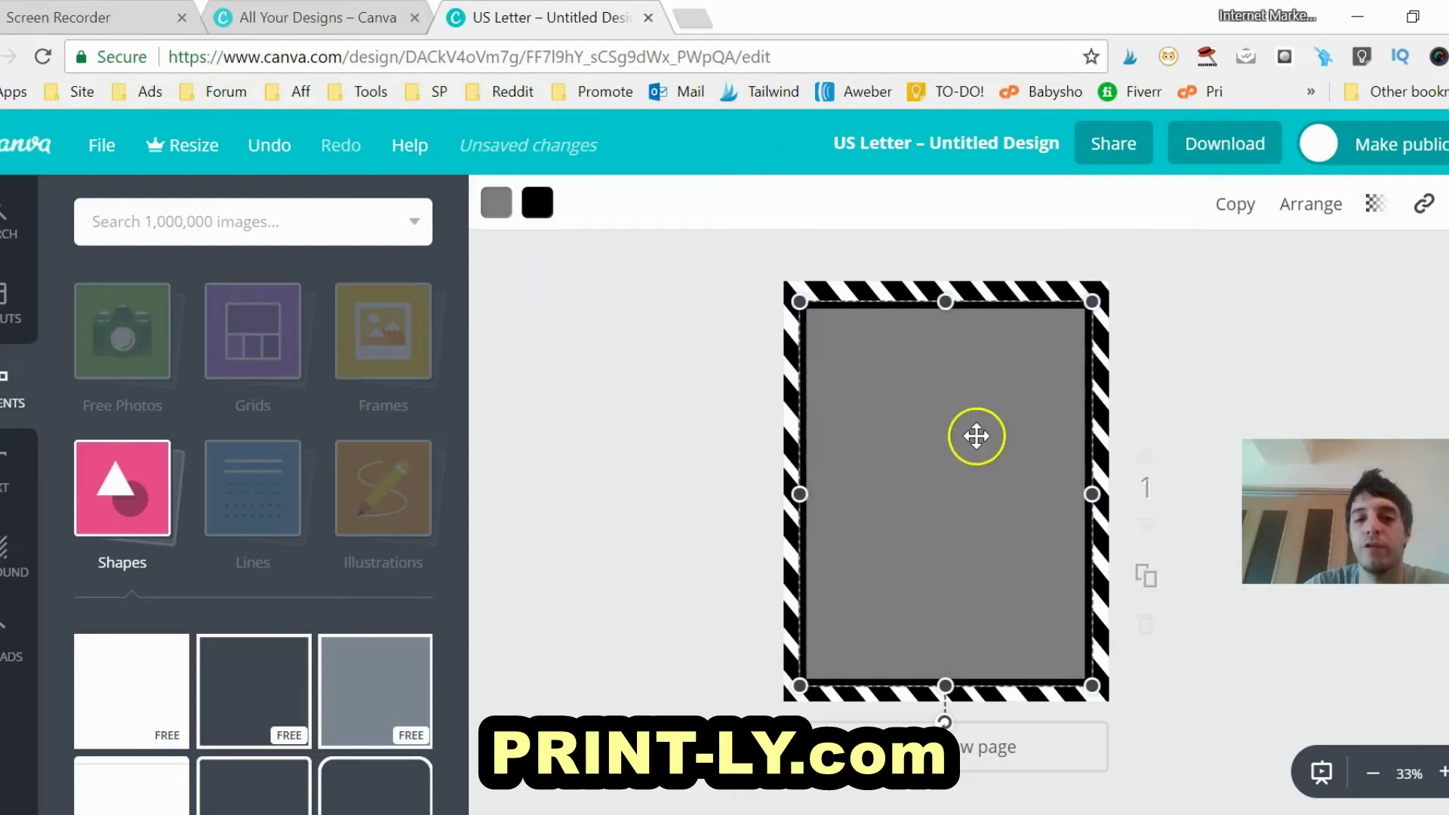
- Change the central rectangle's fill from grey to white
left_click(494, 219)
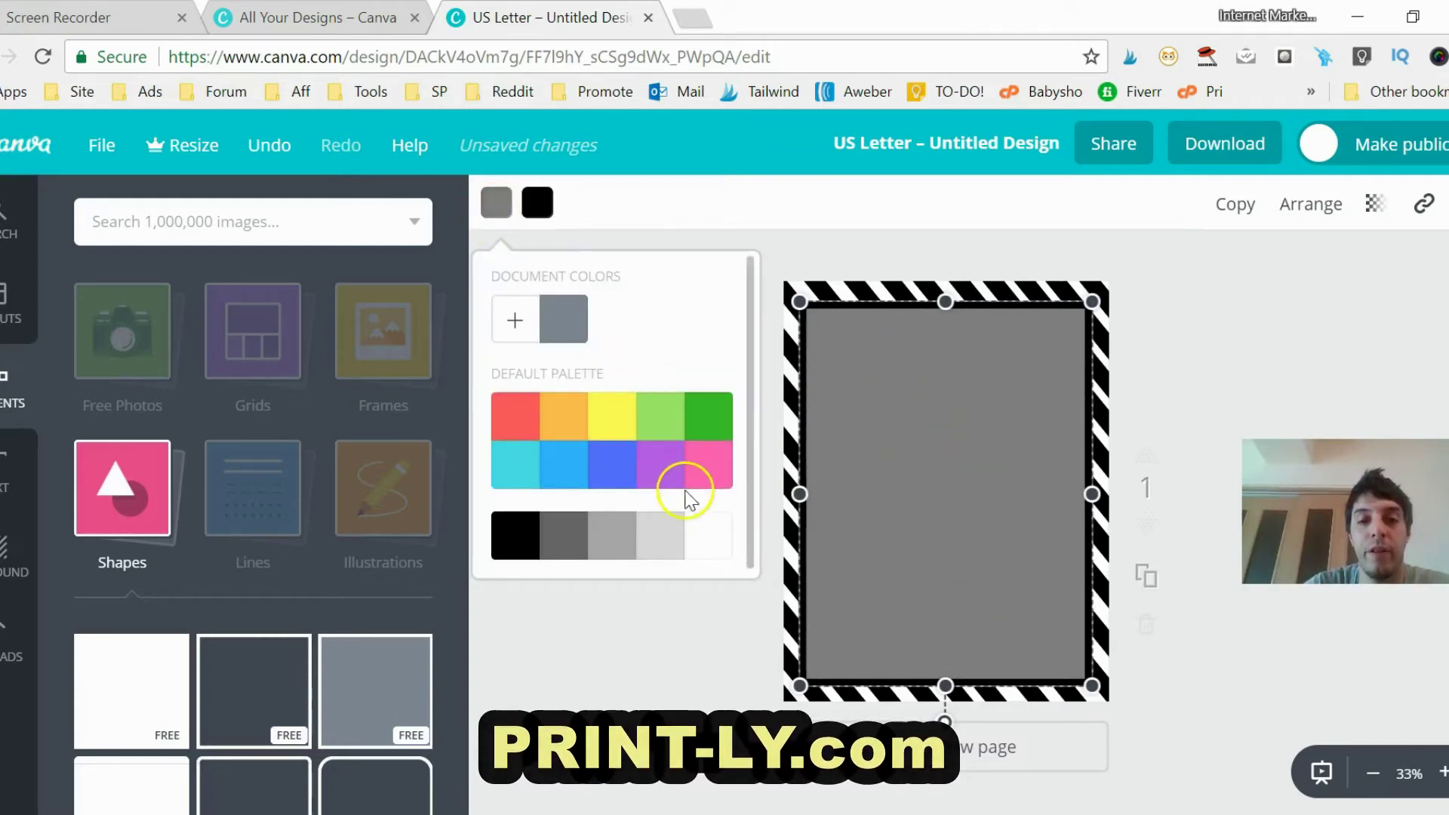
left_click(709, 541)
left_click(707, 663)
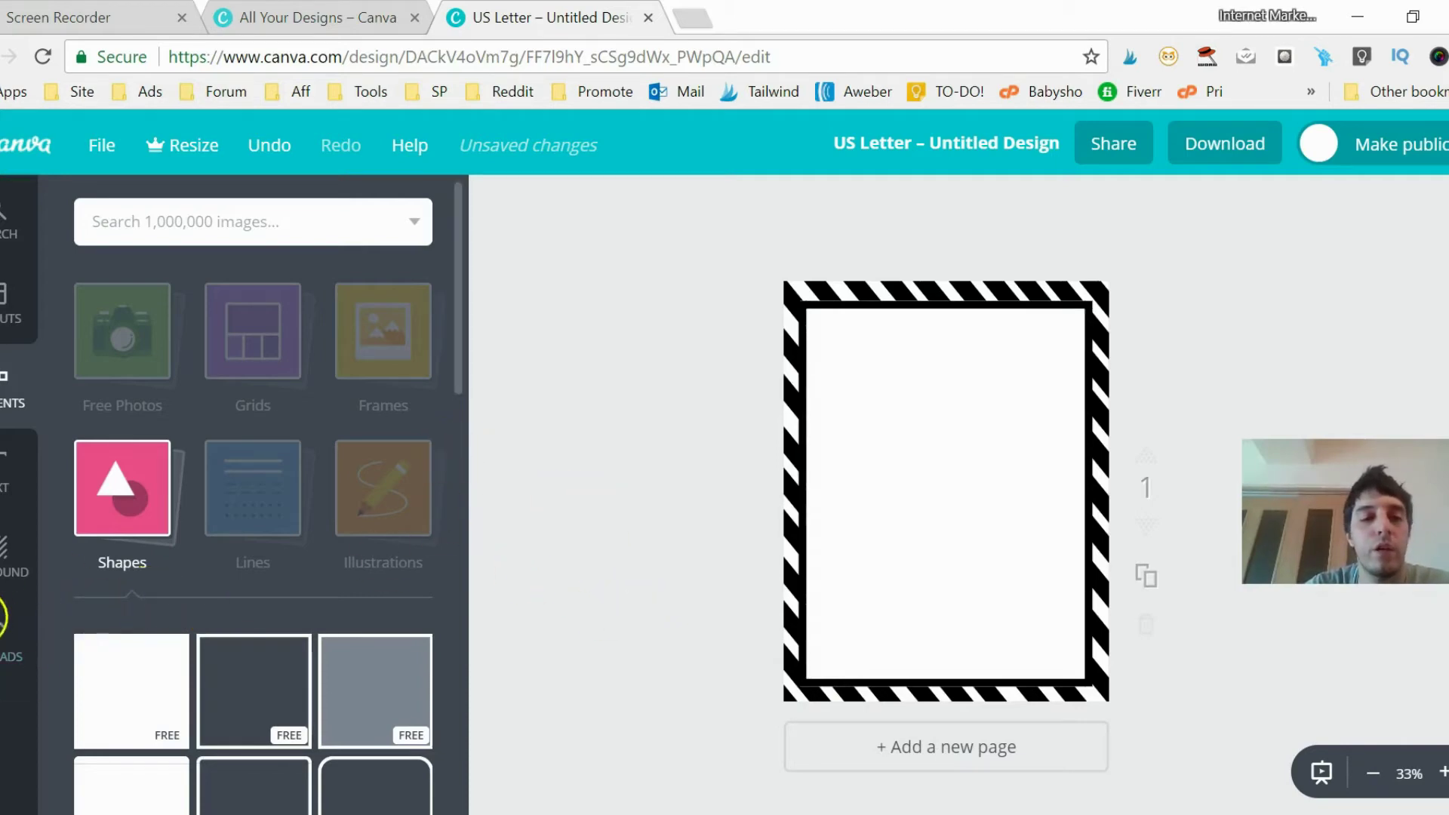
- Try a yellow page background, then set it back to white #ffffff
left_click(3, 571)
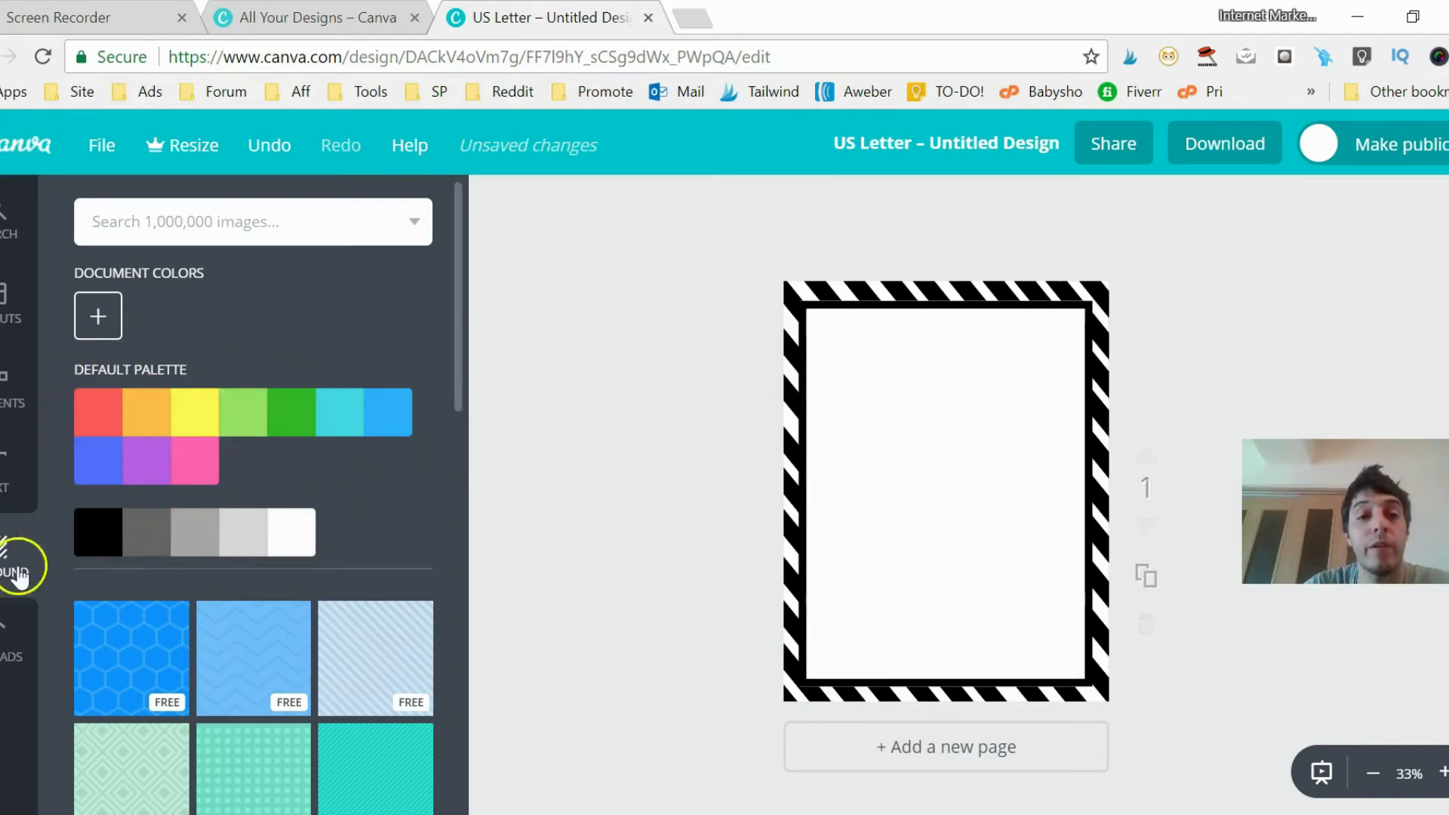
left_click(200, 429)
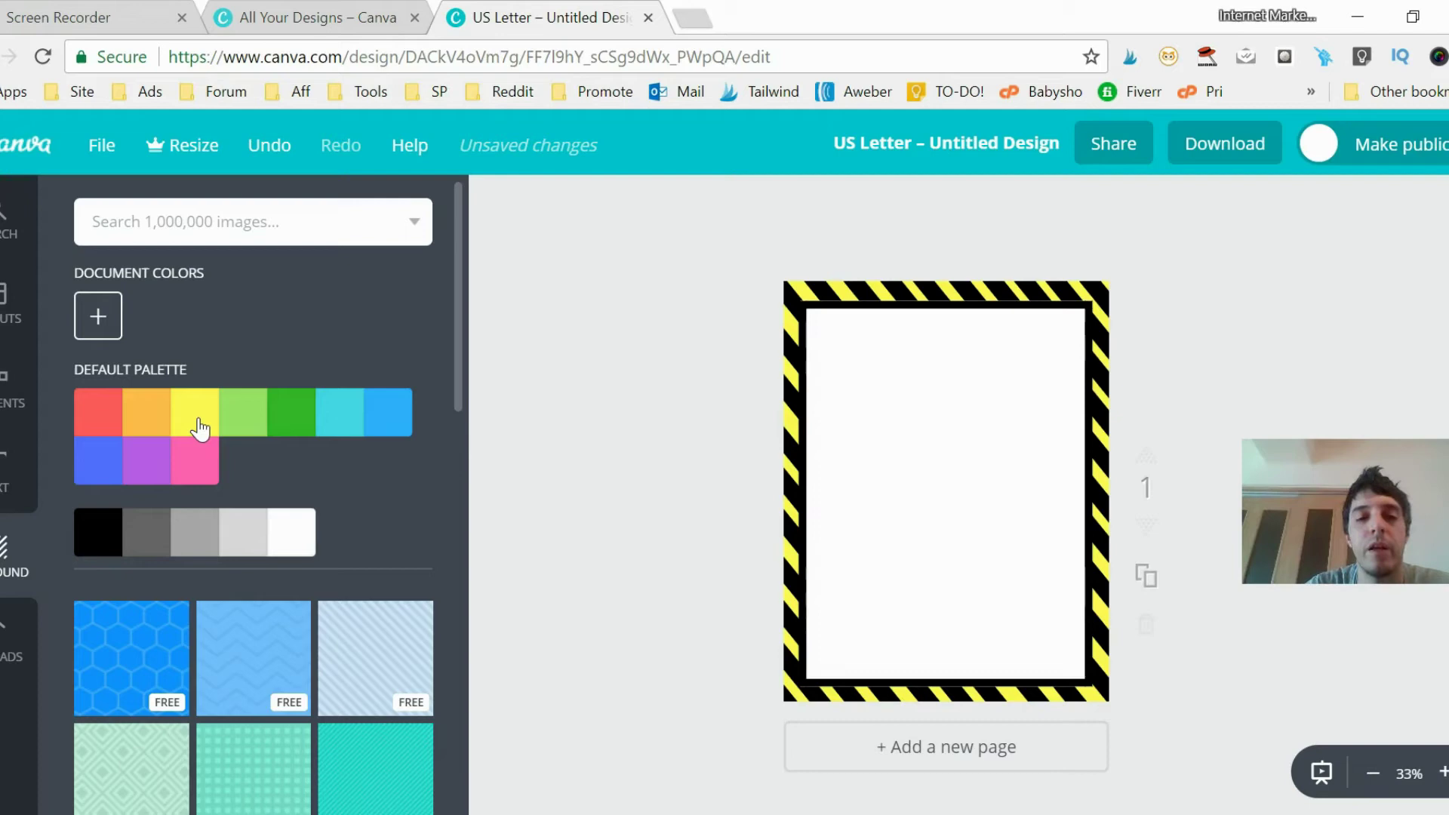
left_click(304, 555)
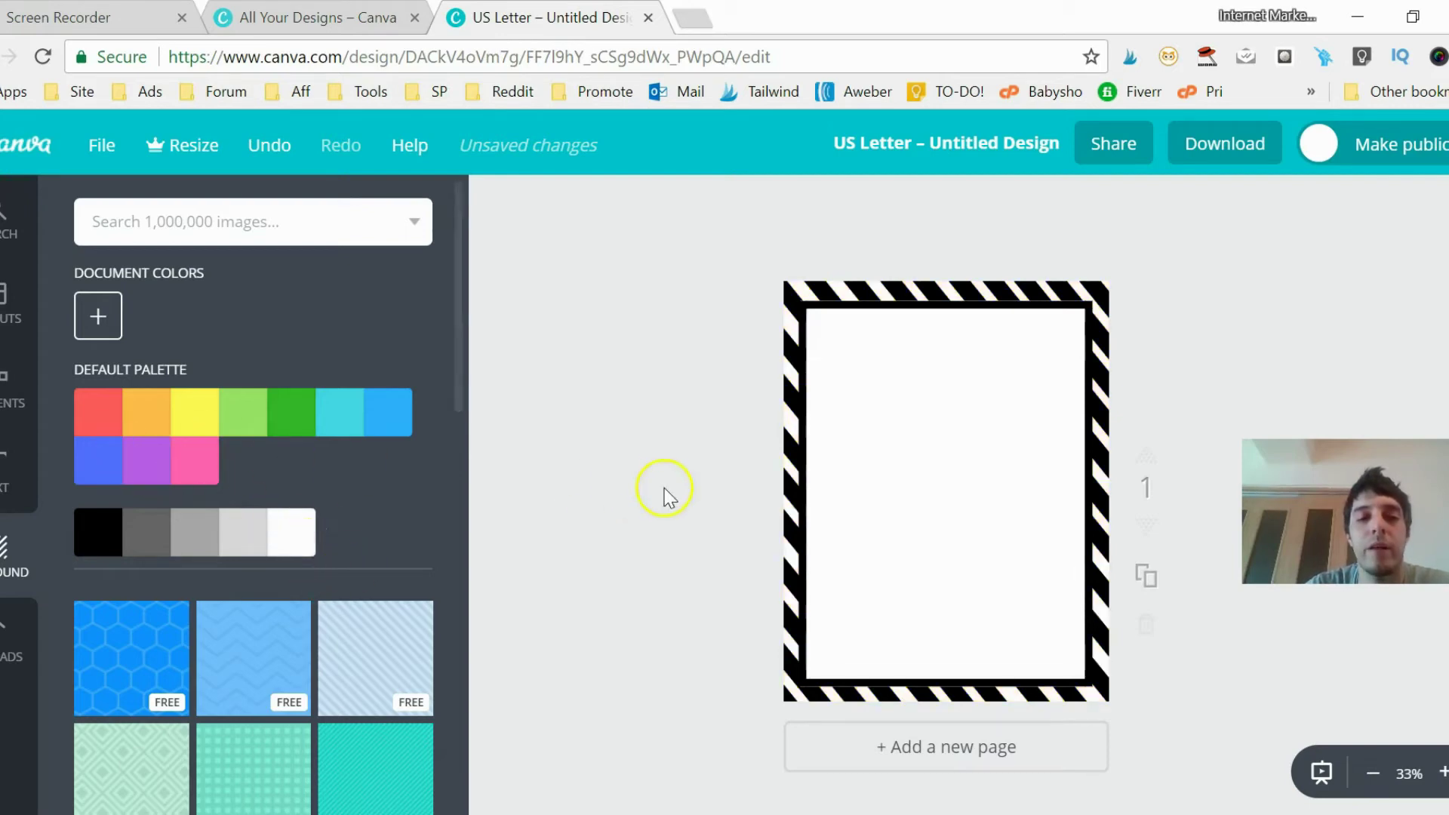
- Recolour the top-left corner diagonal stripe blue
left_click(790, 315)
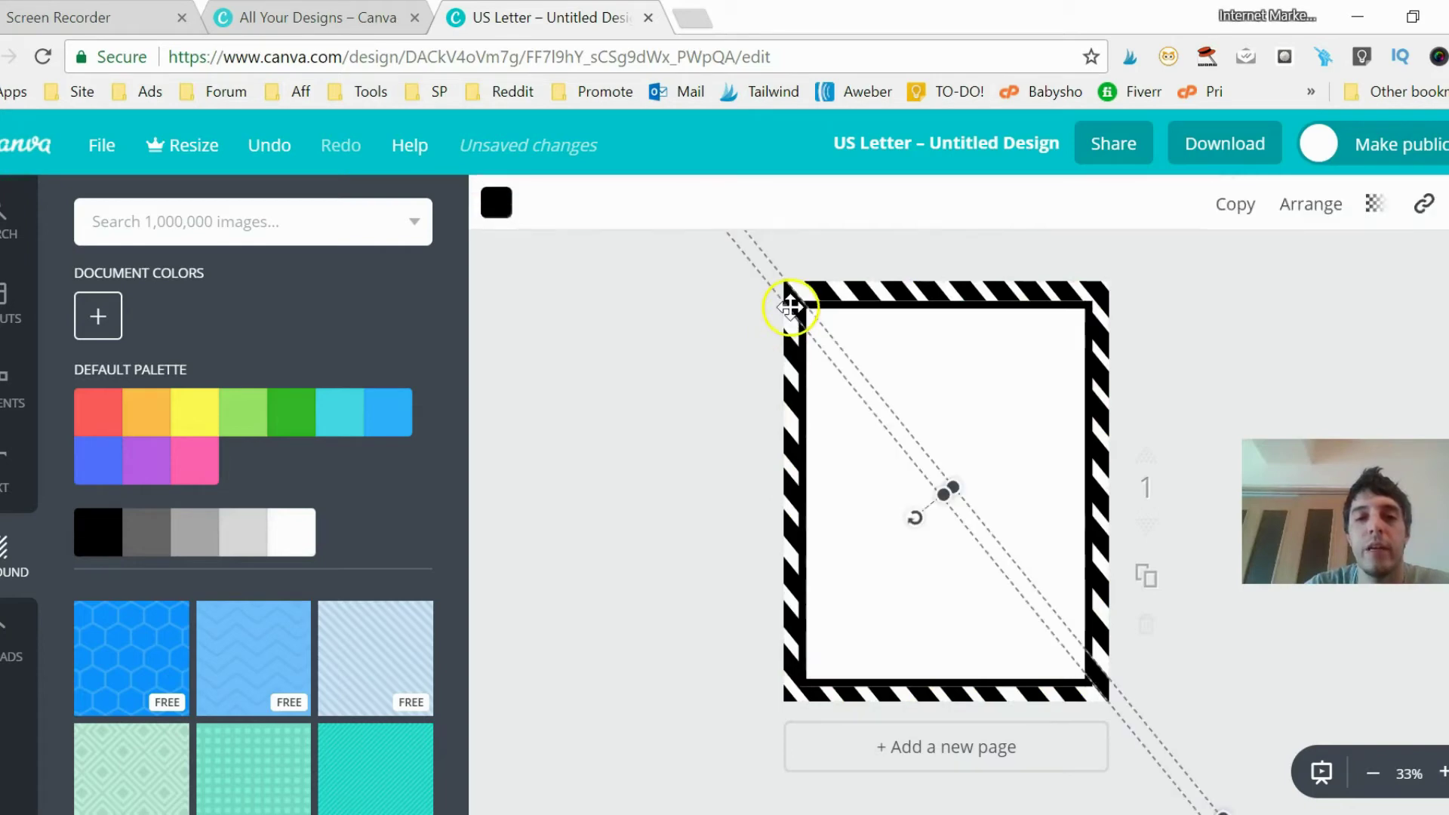
left_click(496, 204)
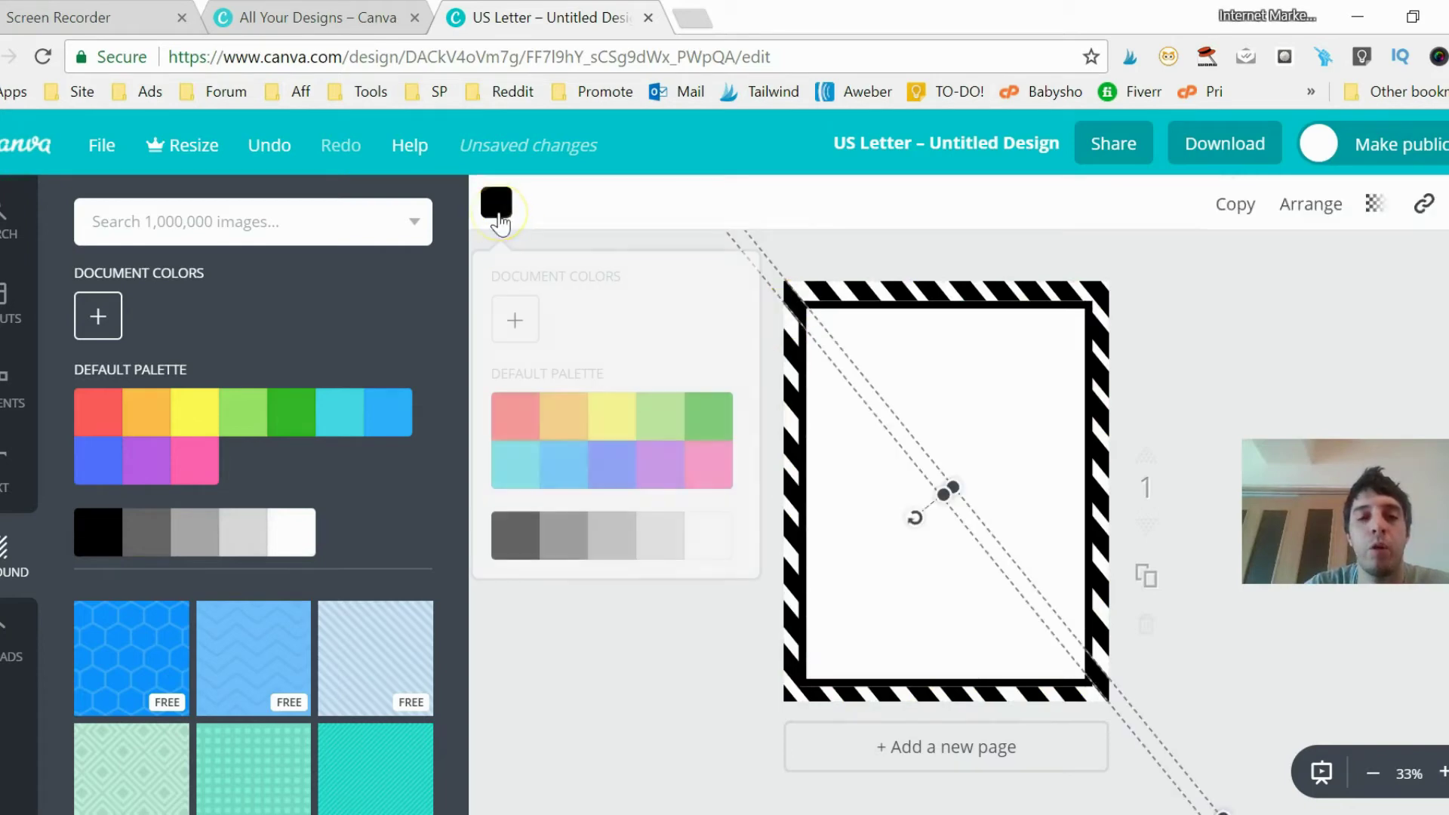
left_click(619, 468)
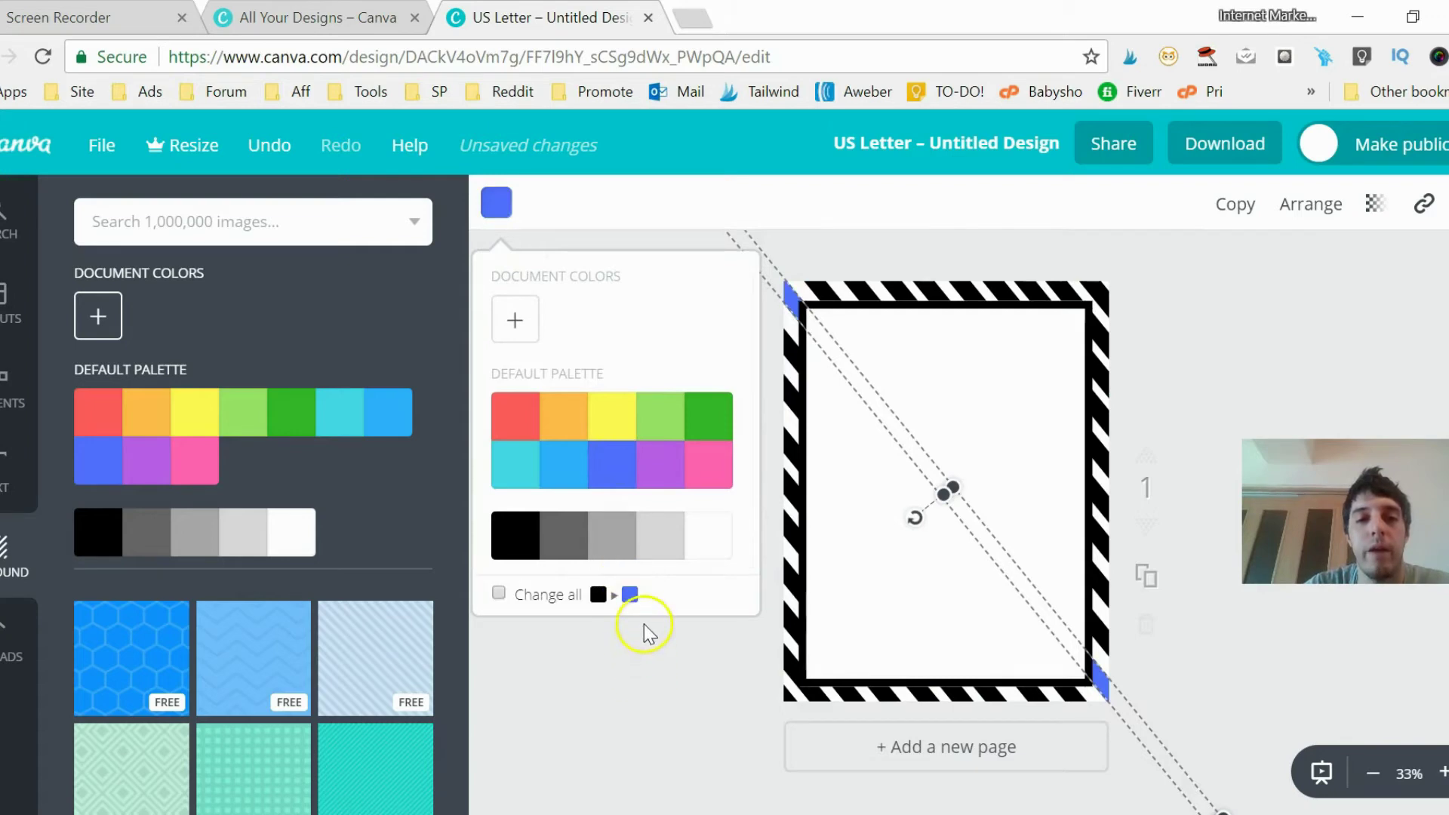
left_click(668, 792)
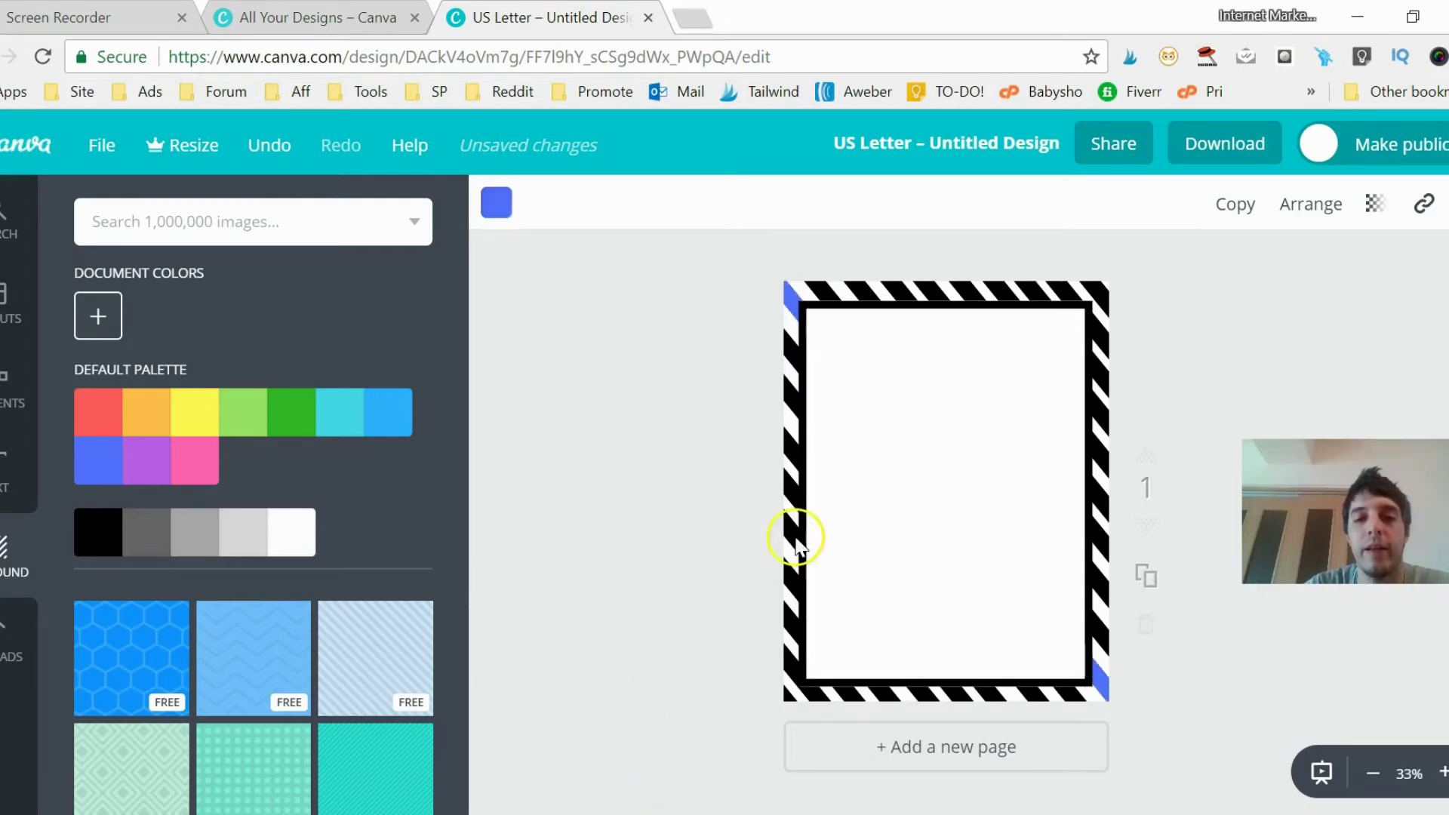
- Change the white frame's black outline to blue
left_click(806, 502)
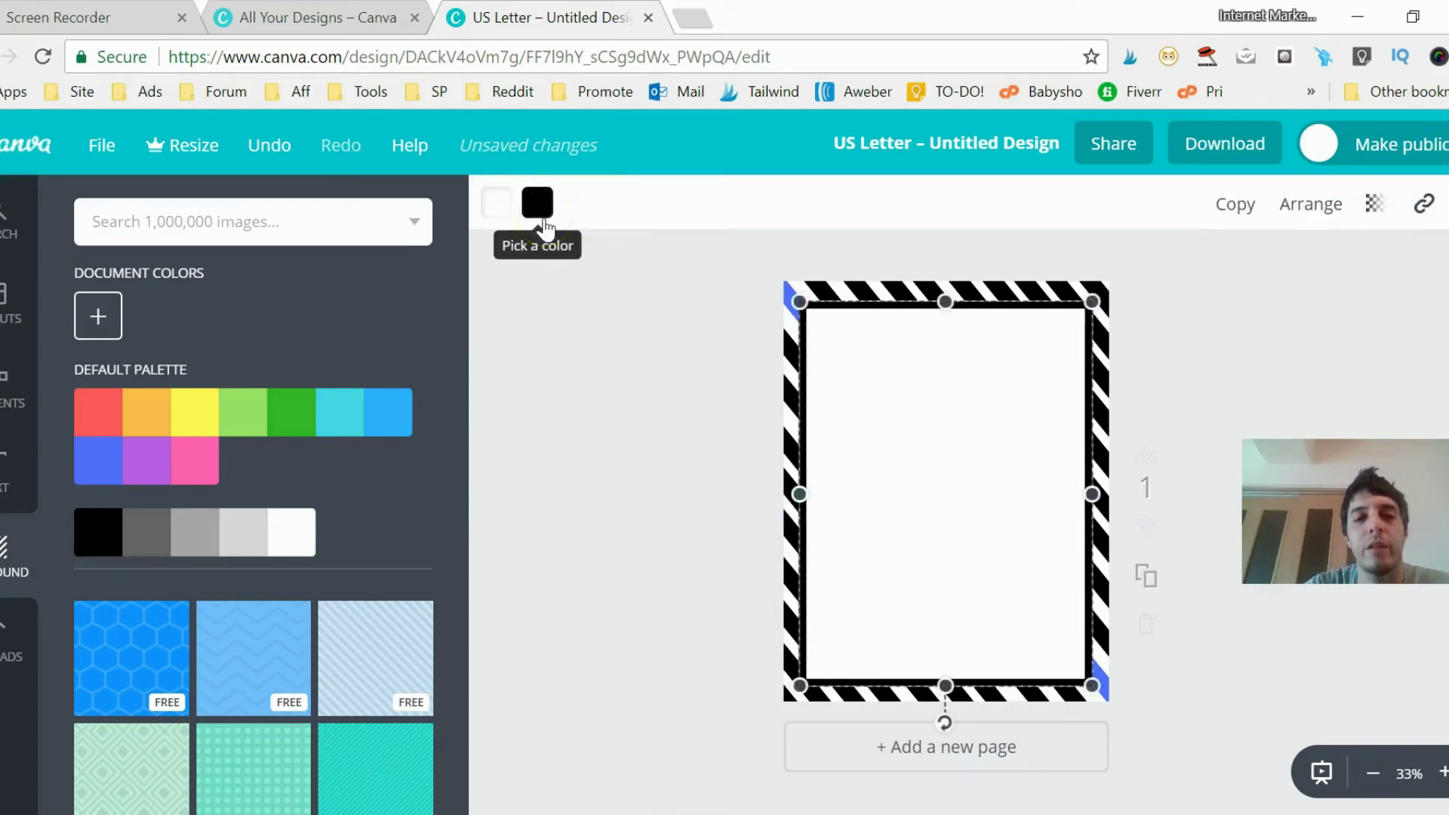
left_click(543, 216)
left_click(634, 473)
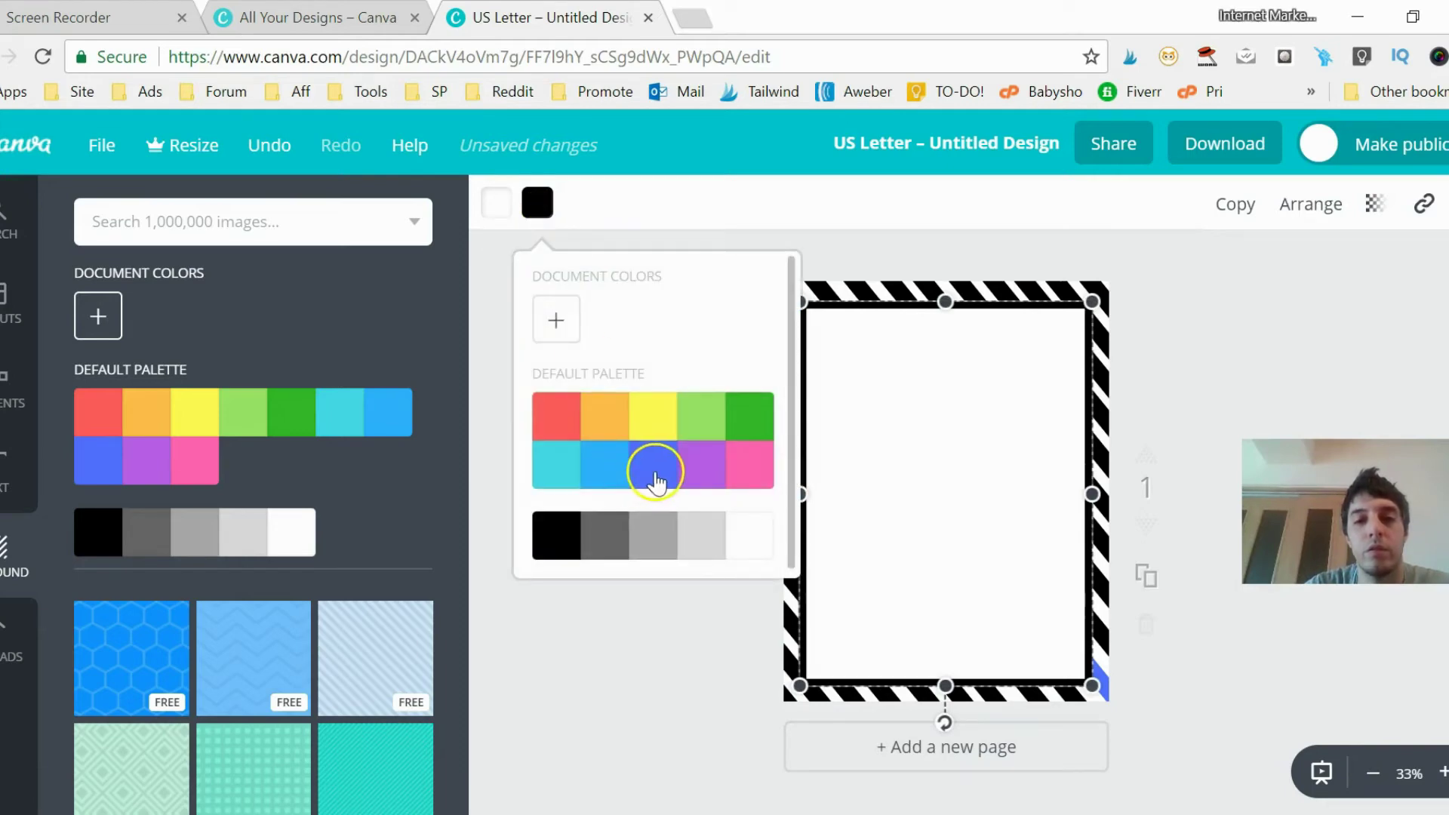
left_click(668, 661)
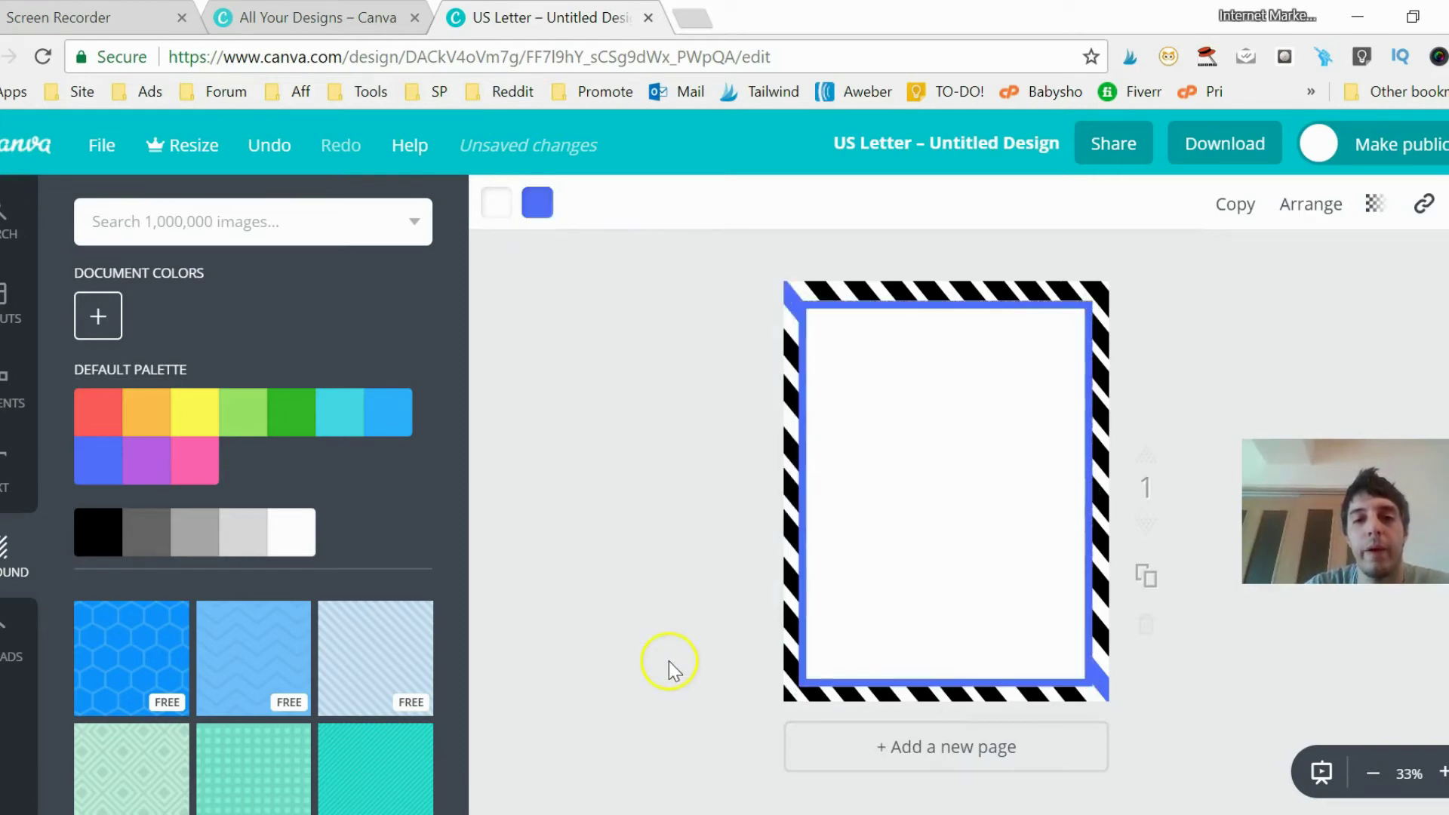
- Recolour two black diagonal stripes on the left edge blue
left_click(790, 390)
left_click(497, 205)
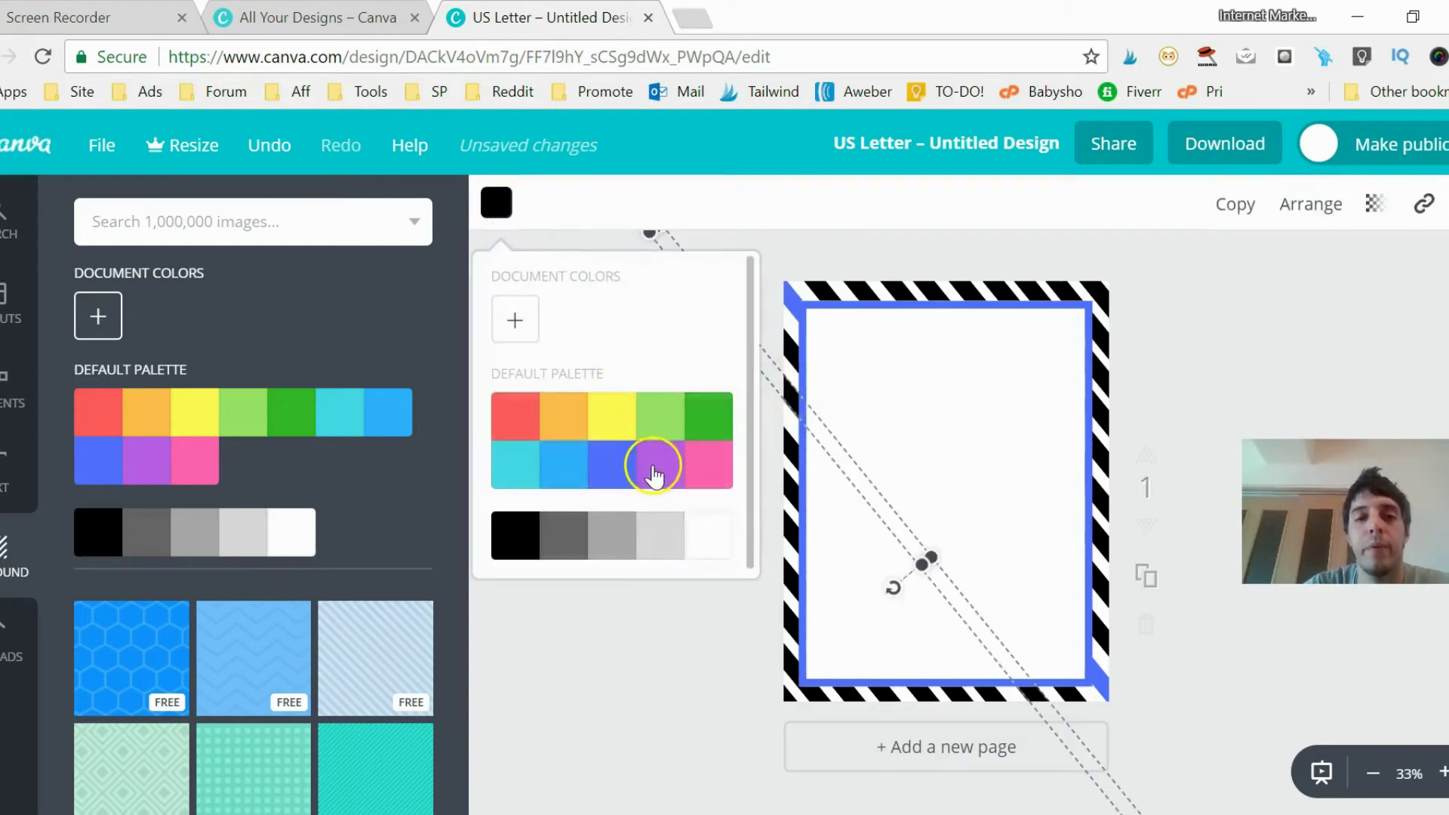
left_click(611, 474)
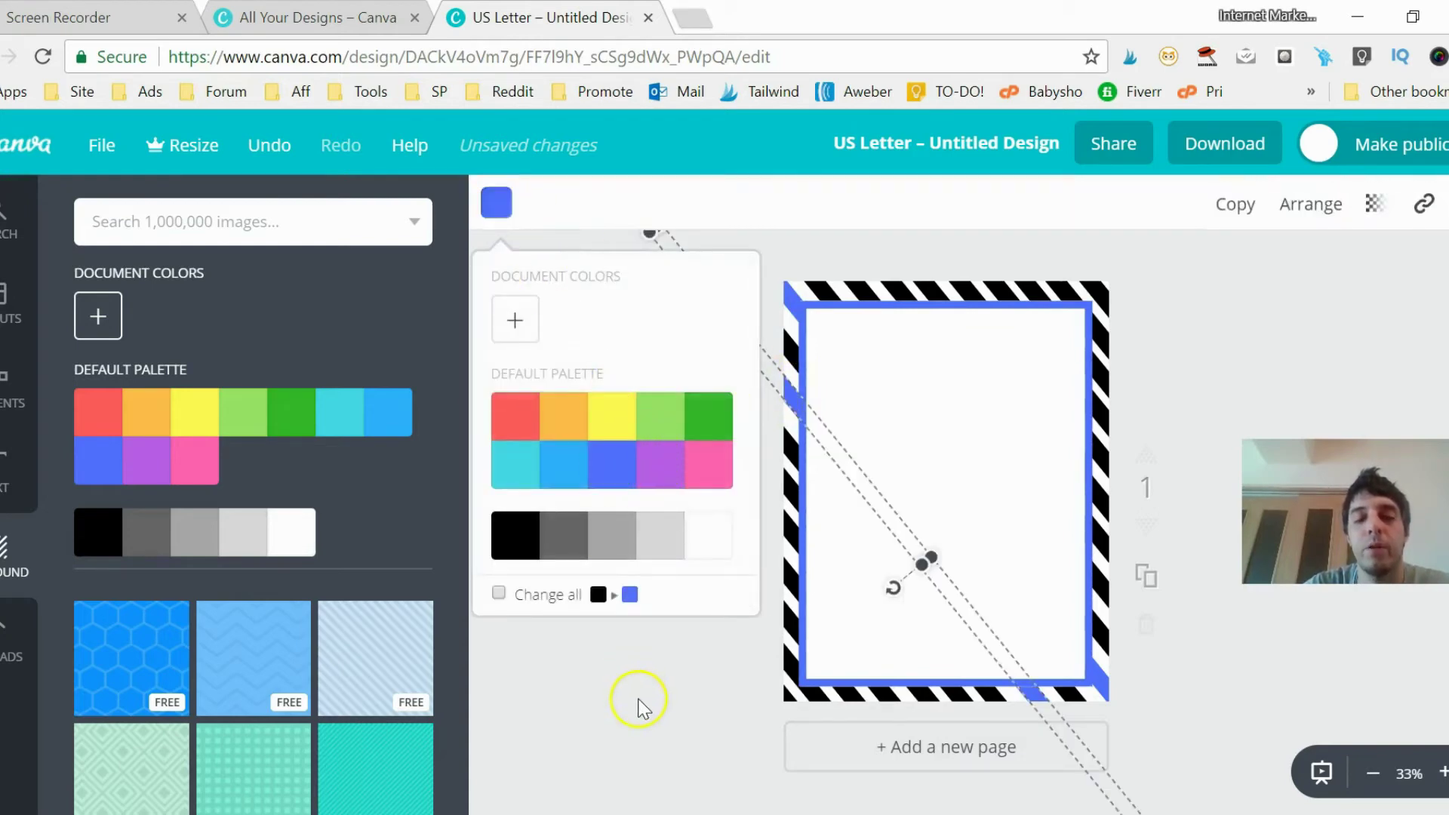
left_click(637, 702)
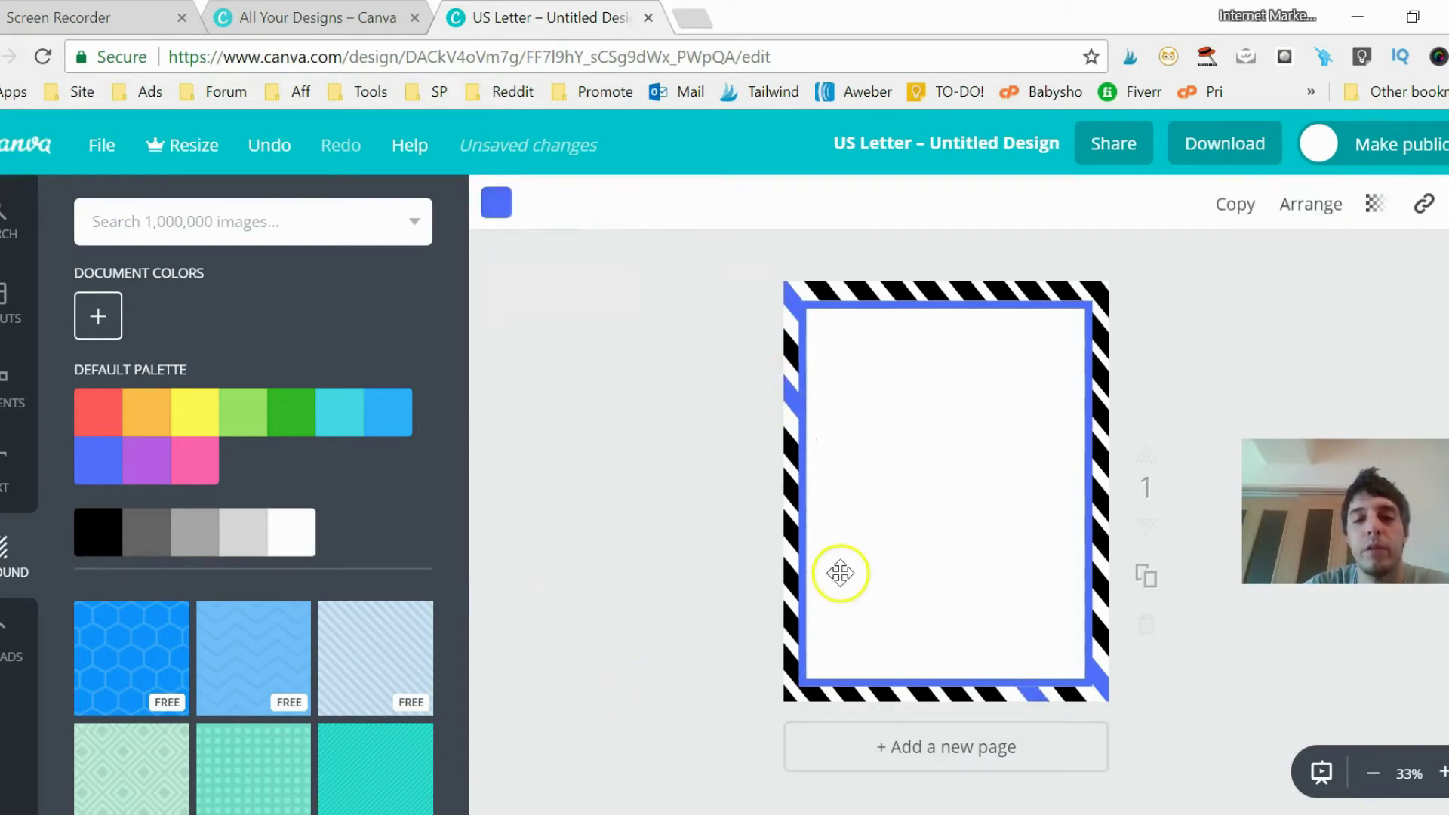
left_click(786, 489)
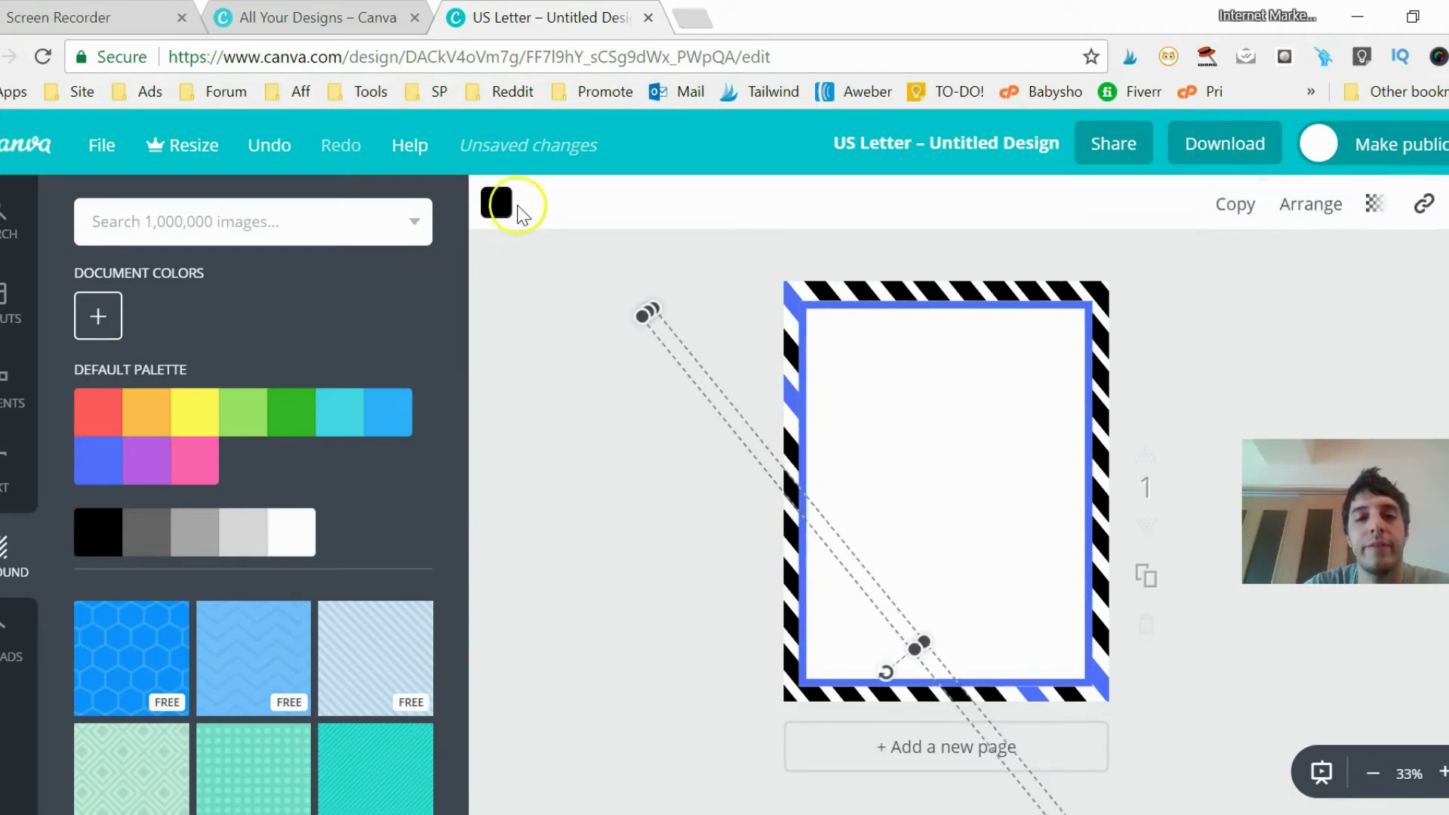
left_click(494, 208)
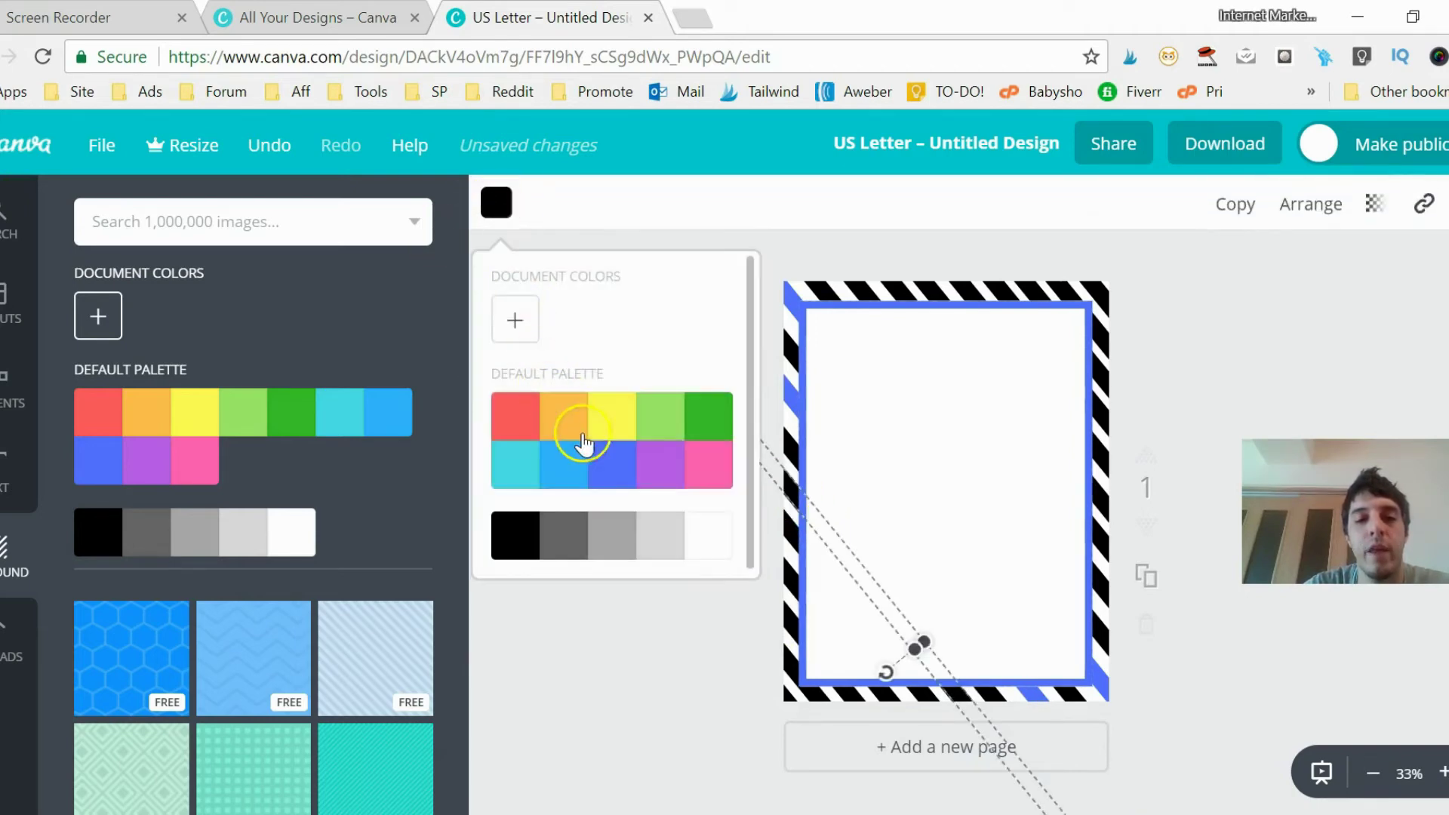
left_click(621, 483)
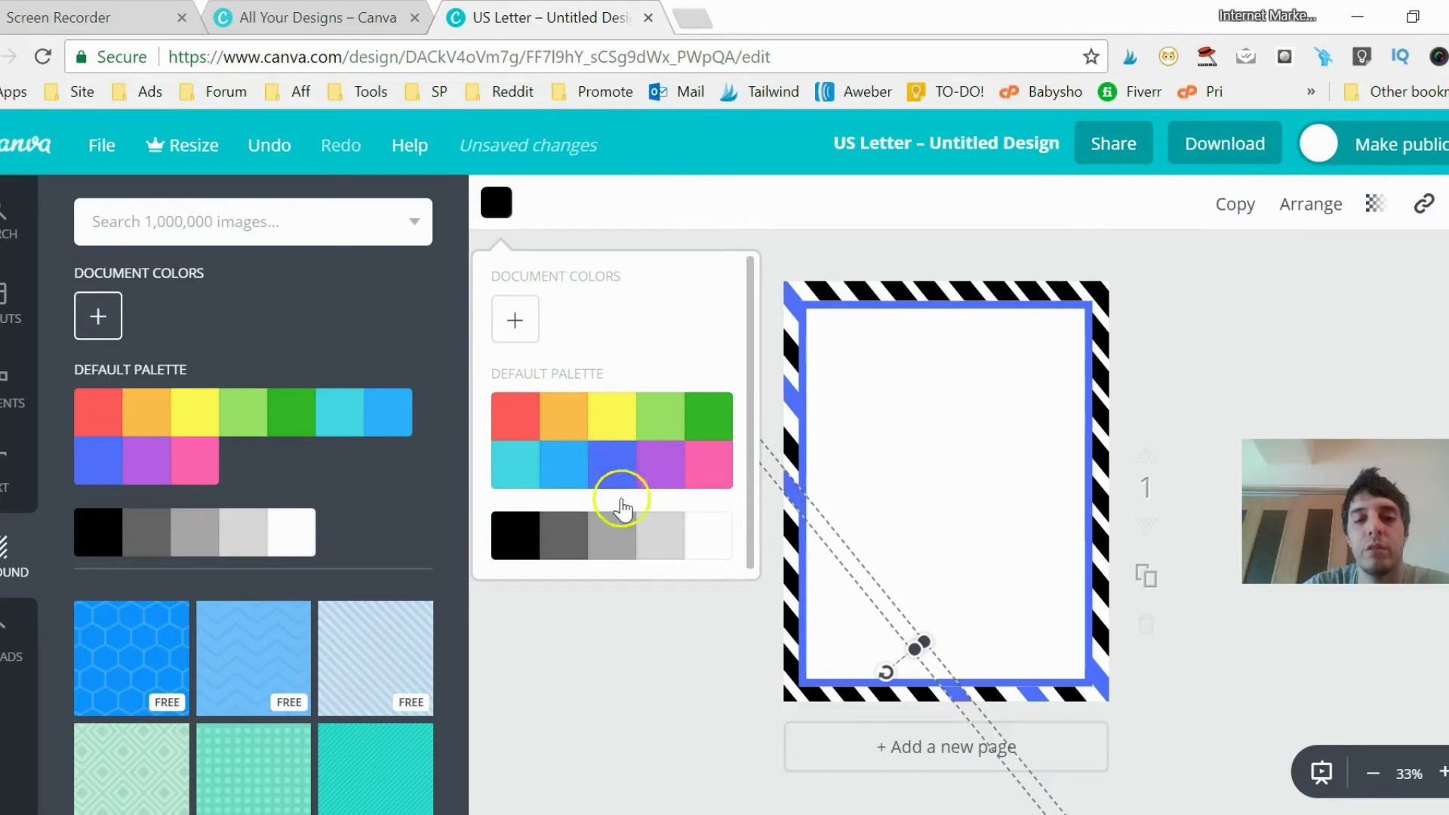
left_click(655, 671)
left_click(678, 661)
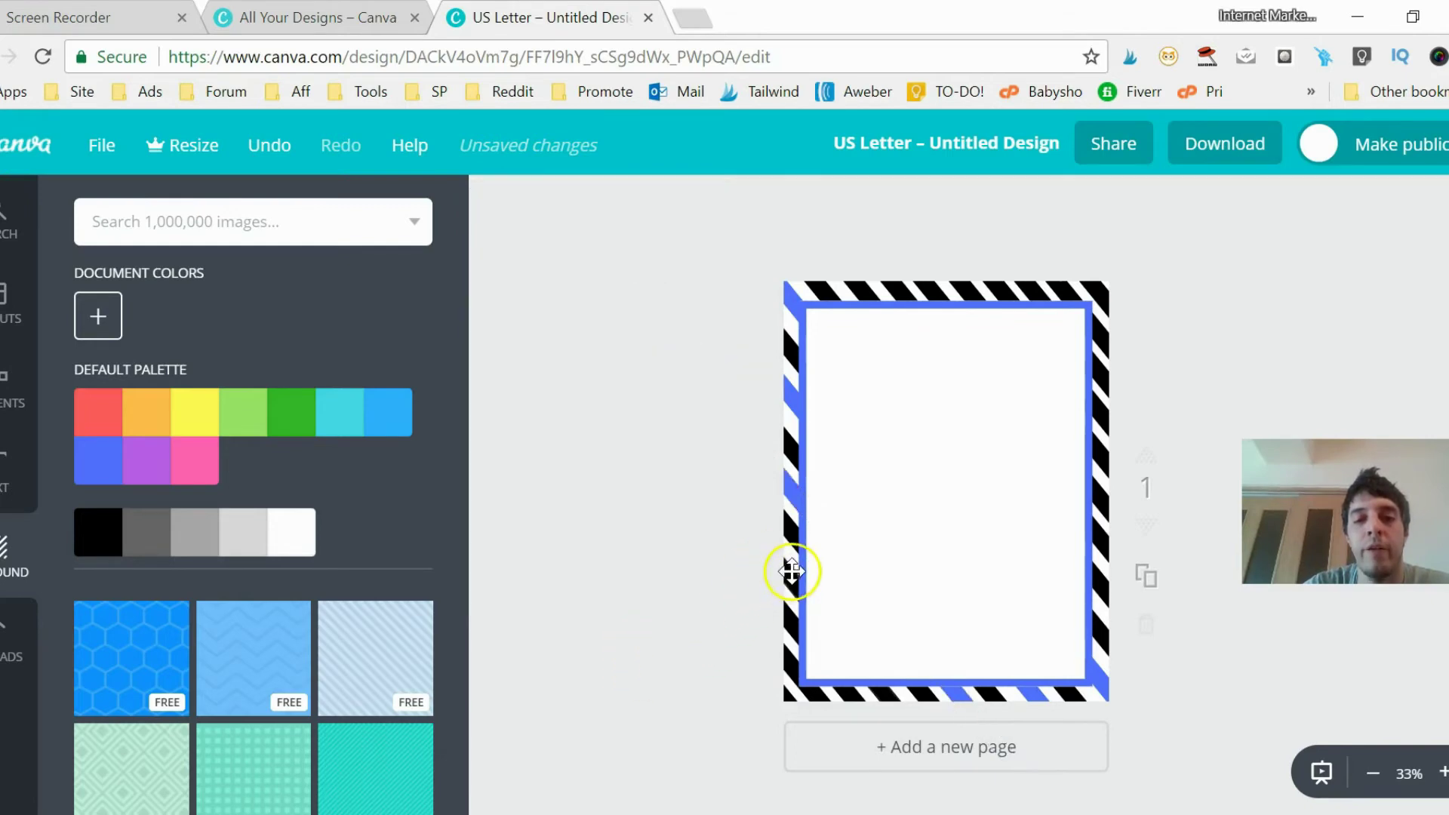
- Recolour the lower left-edge stripes down to the bottom-left corner blue
left_click(786, 577)
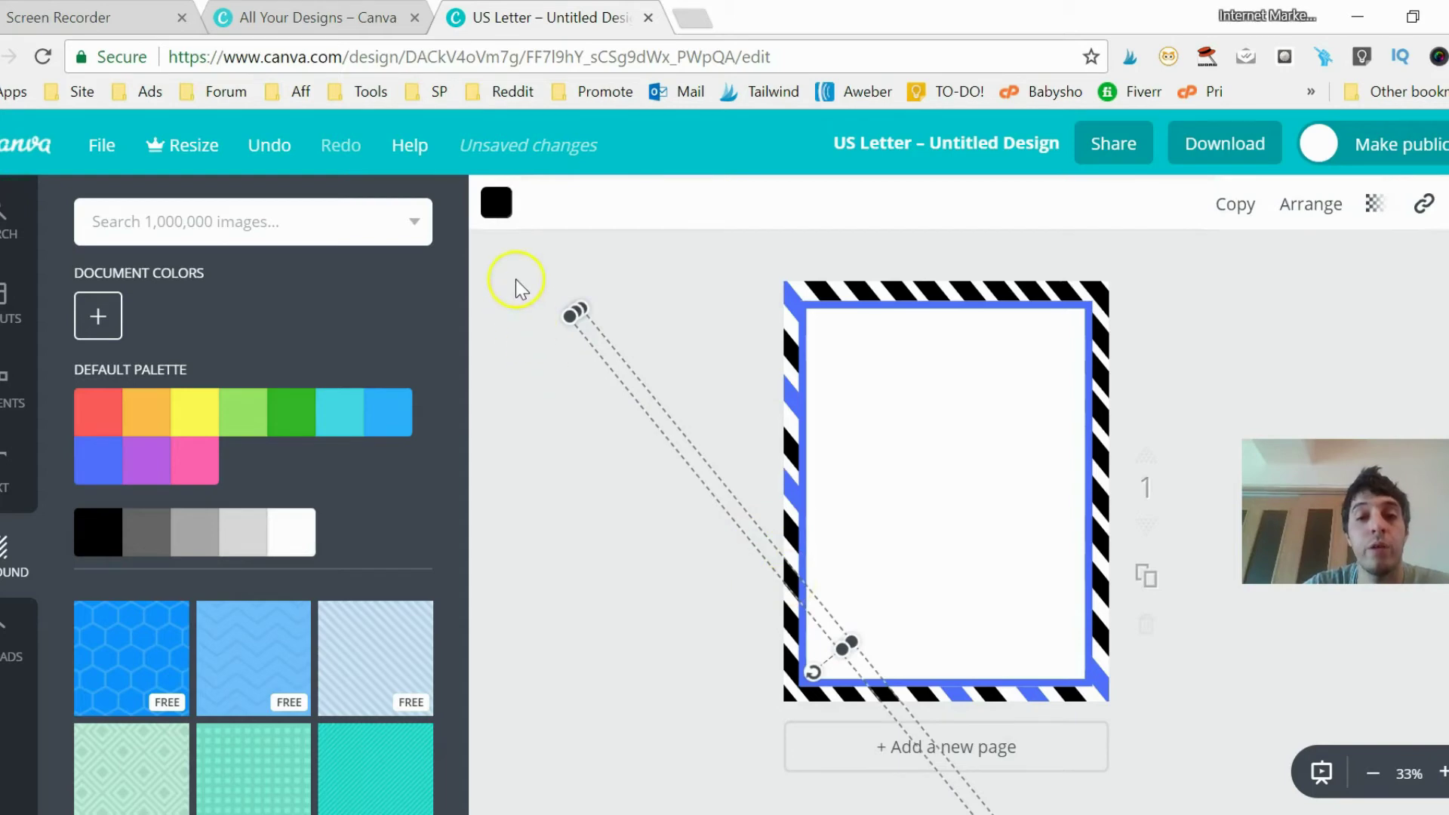
left_click(494, 204)
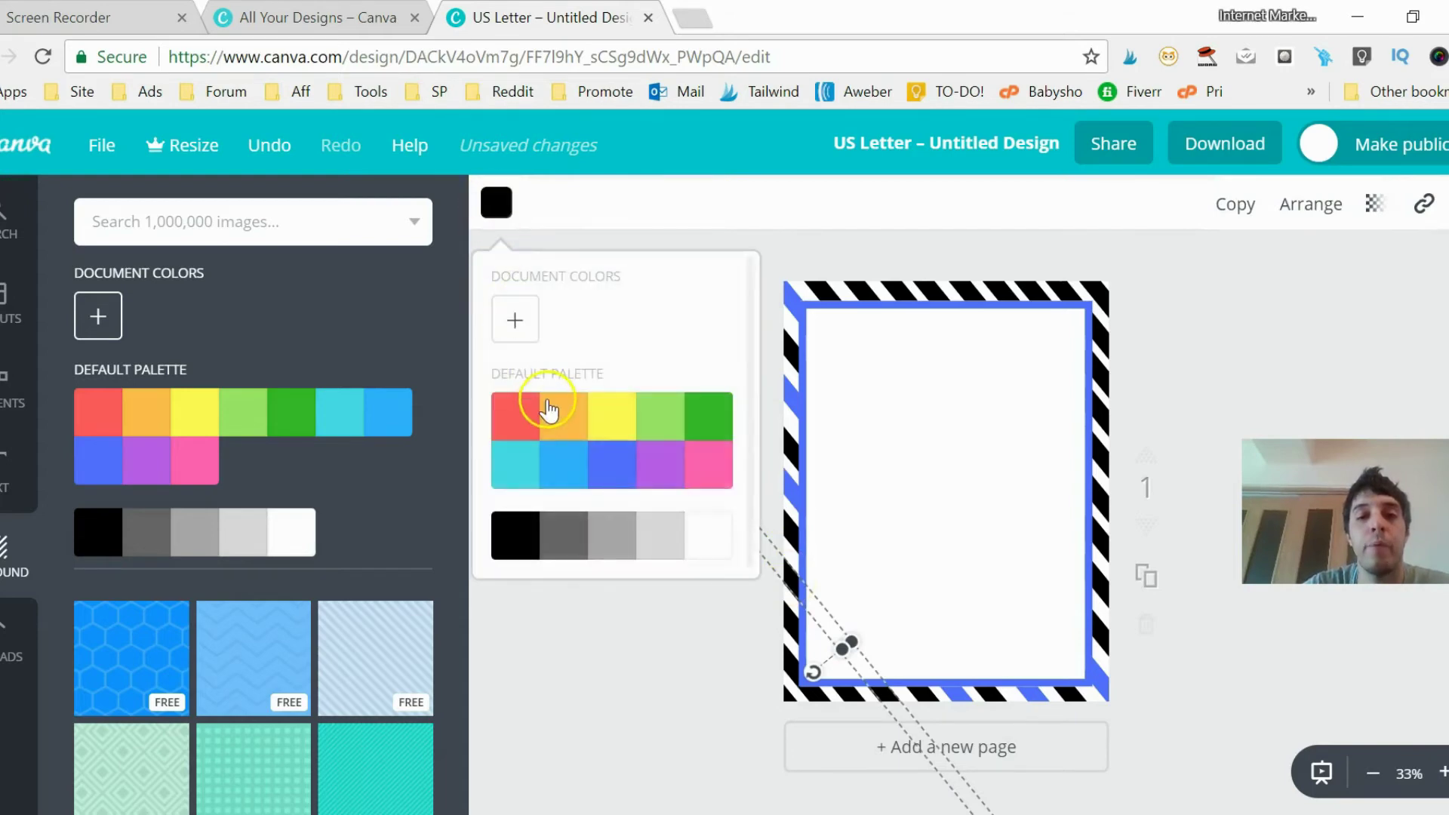
left_click(615, 474)
left_click(690, 736)
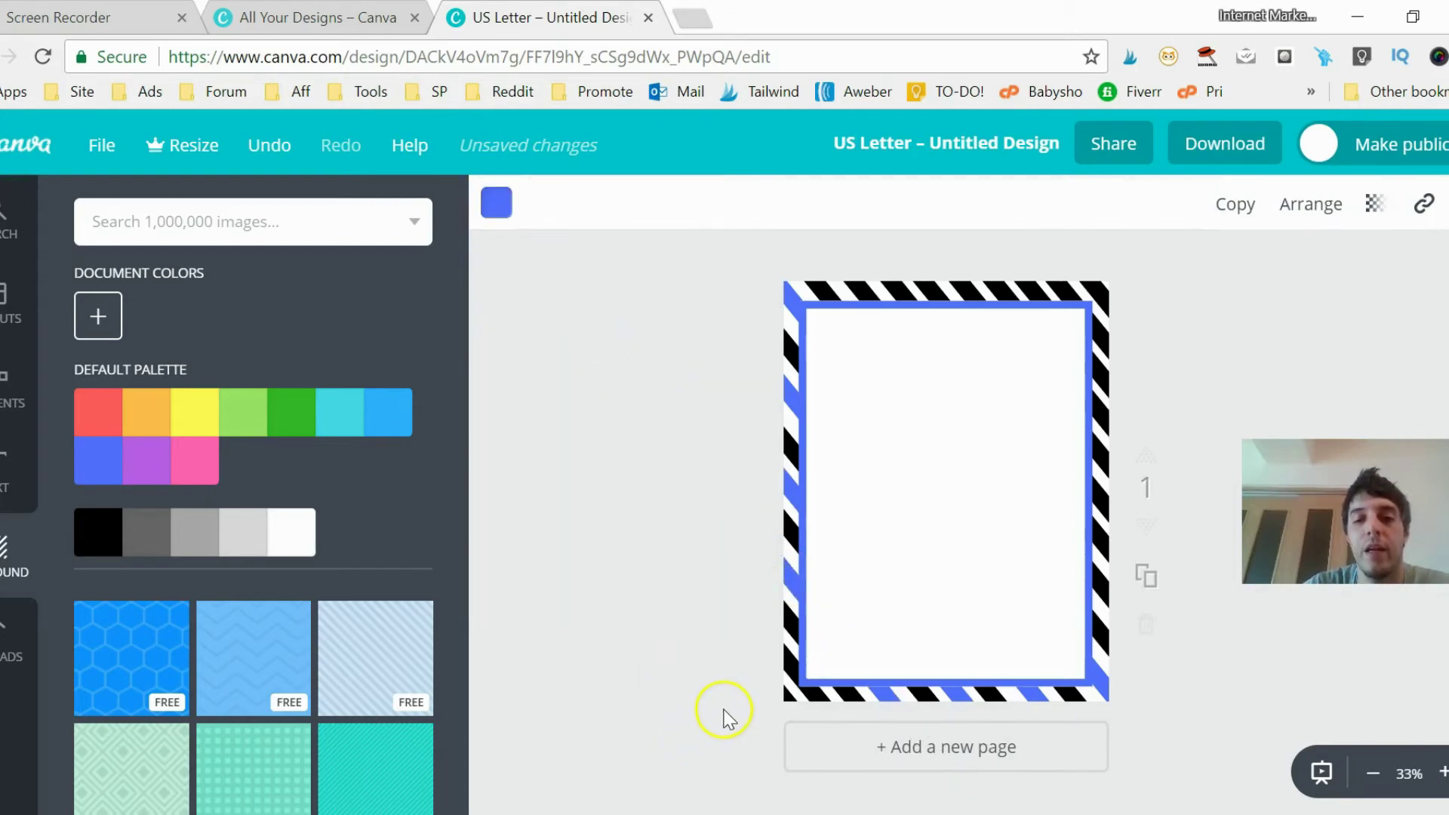
left_click(786, 657)
left_click(496, 201)
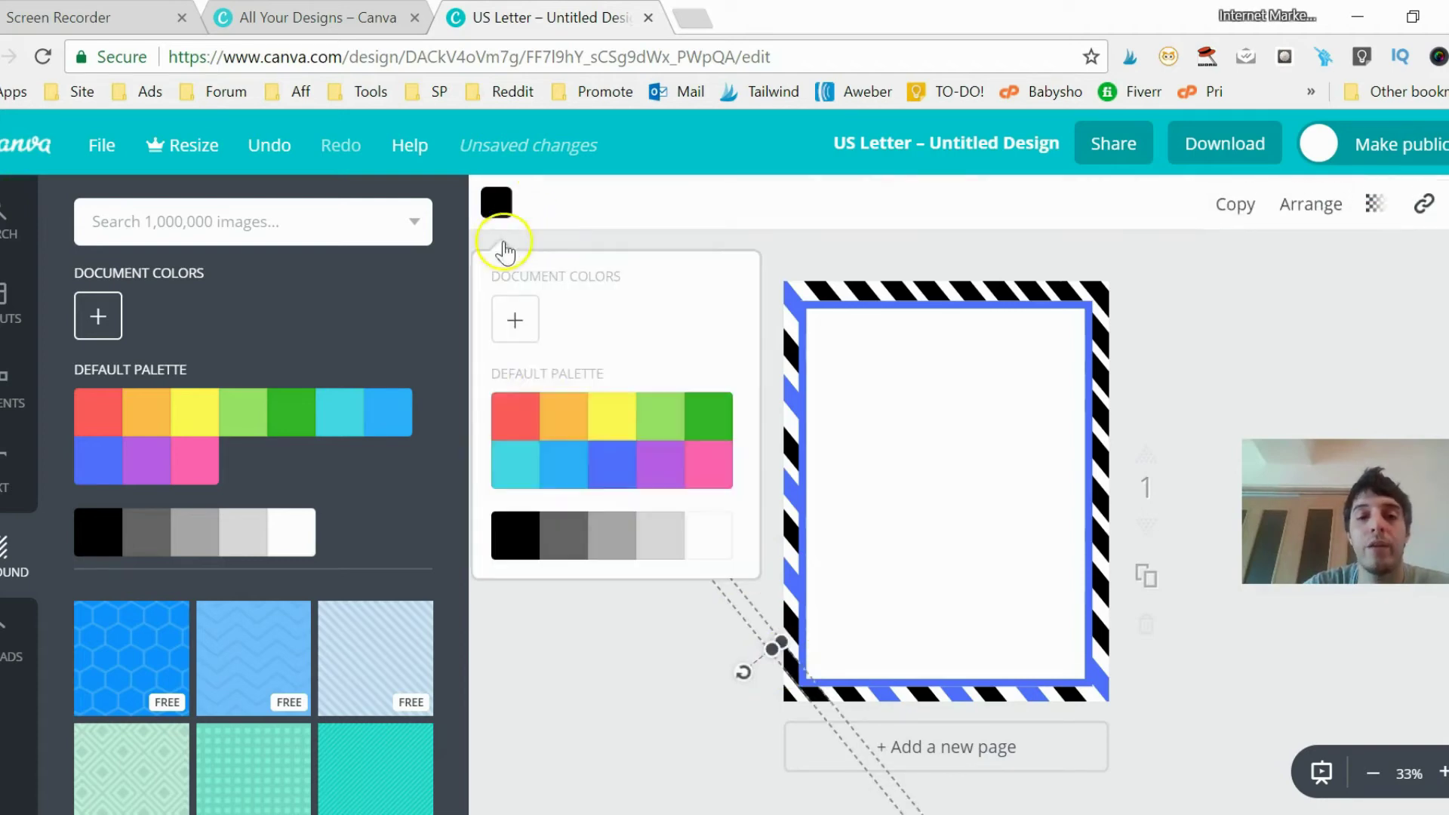
left_click(608, 460)
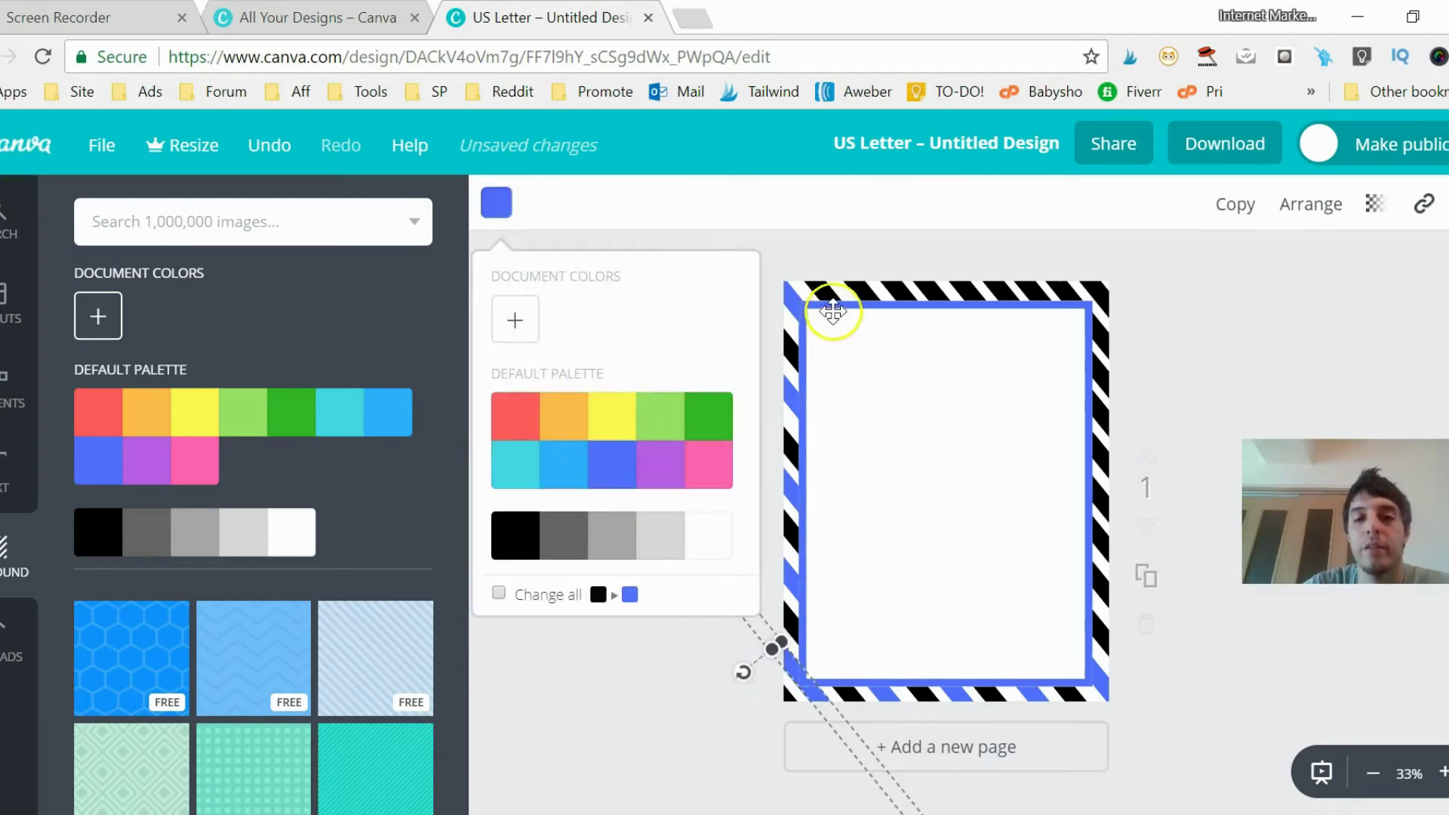
- Recolour three black stripes along the top edge blue
left_click(865, 290)
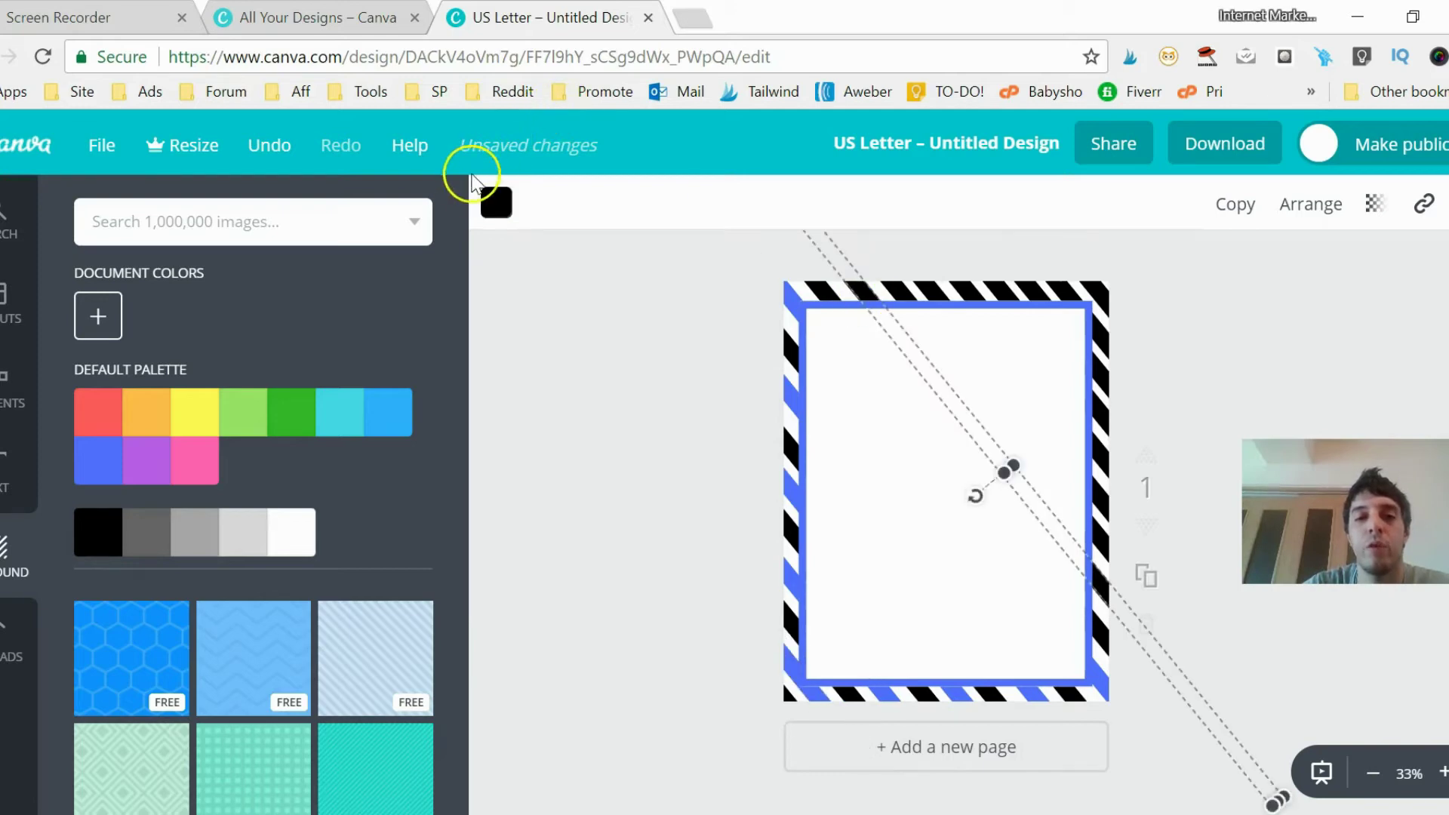
left_click(498, 209)
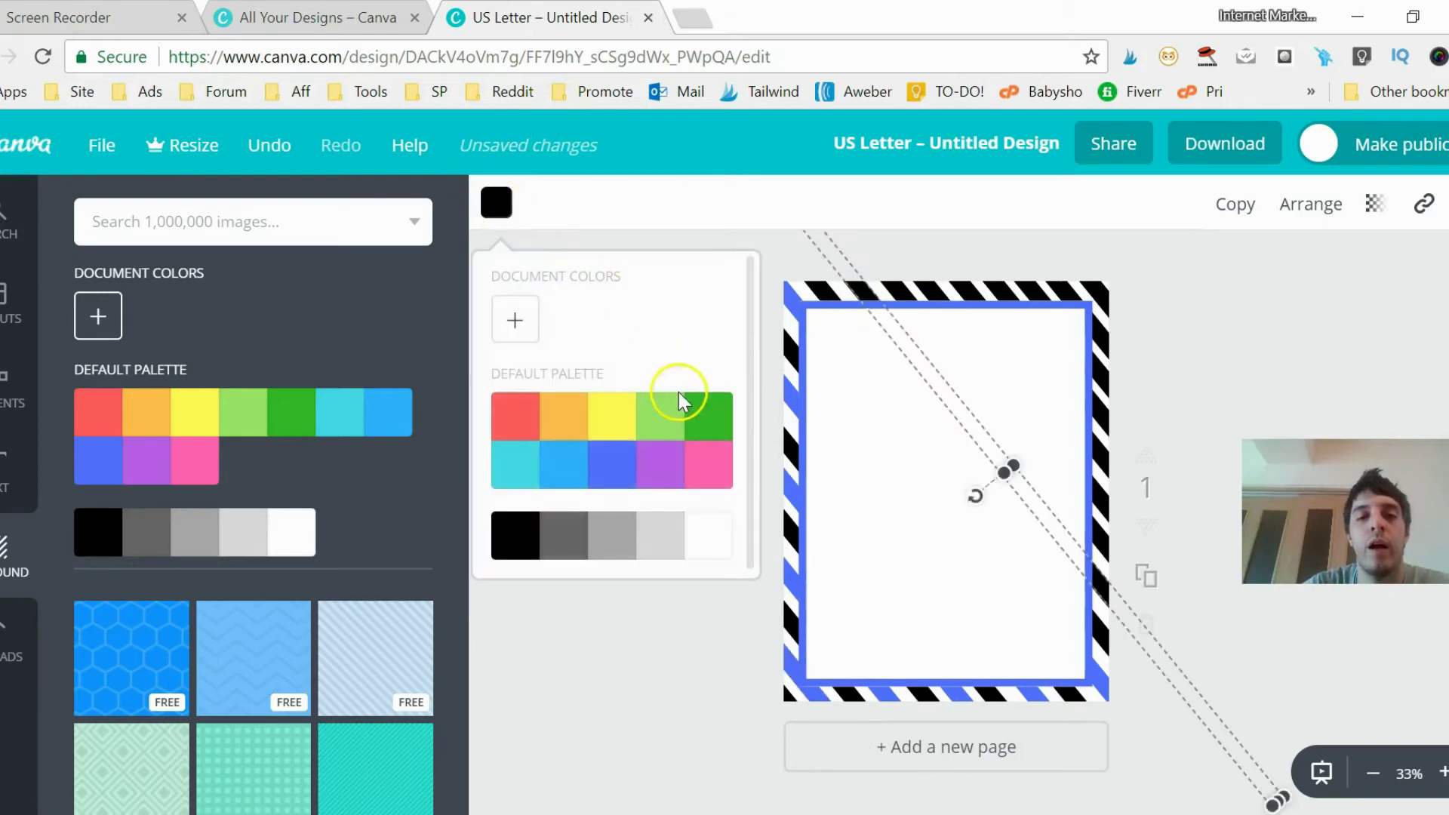
left_click(622, 457)
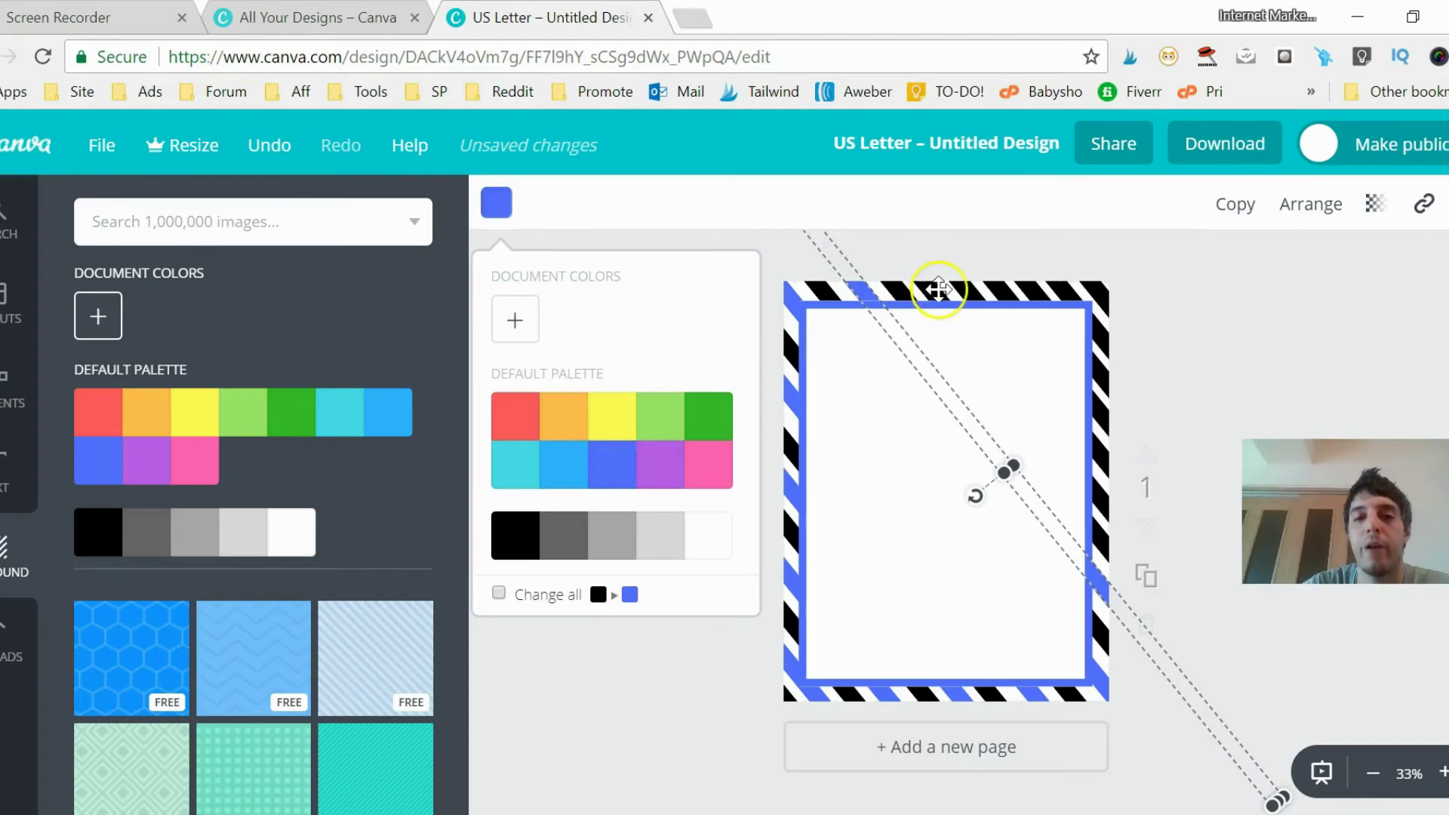
left_click(930, 289)
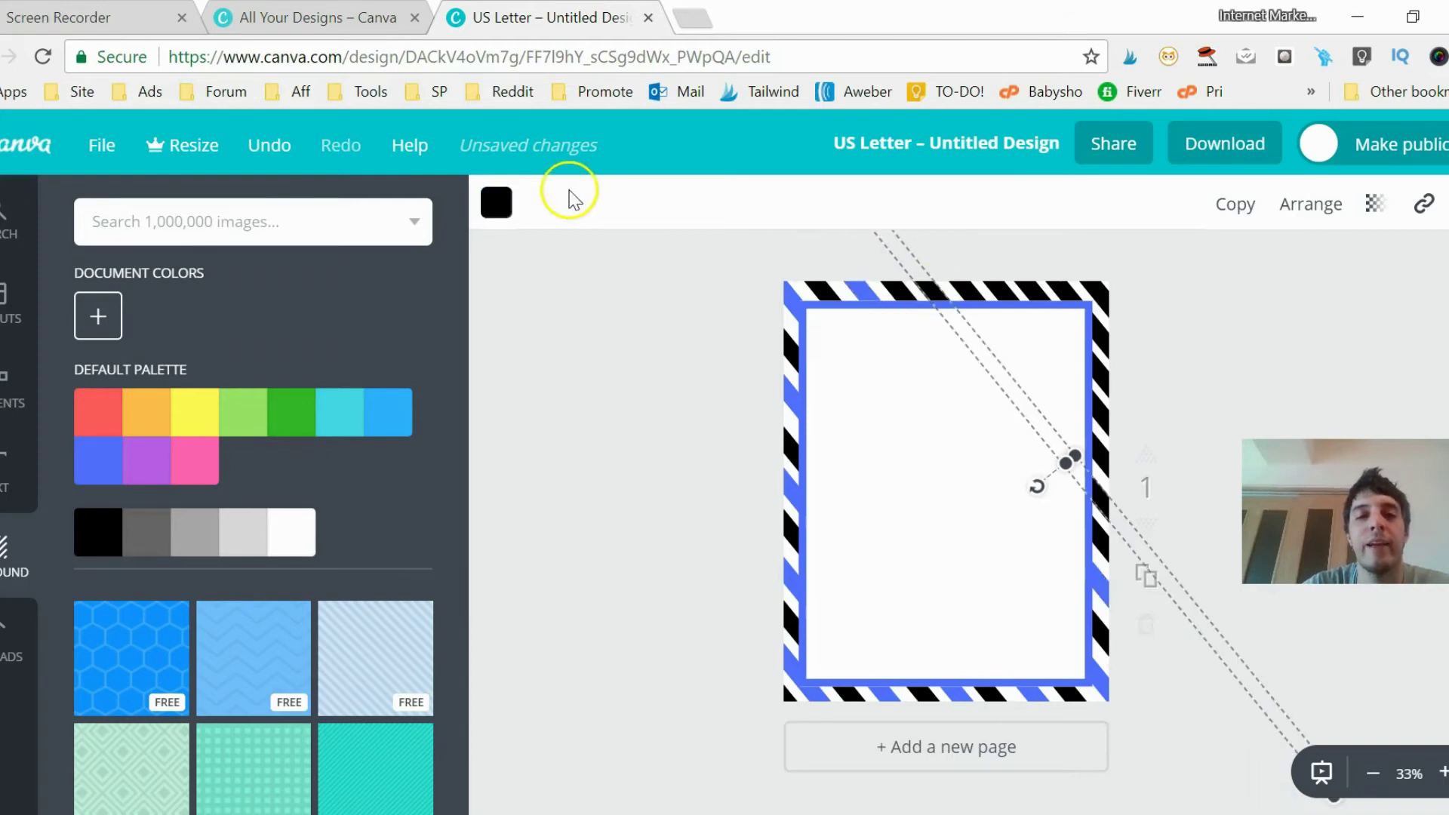
left_click(508, 211)
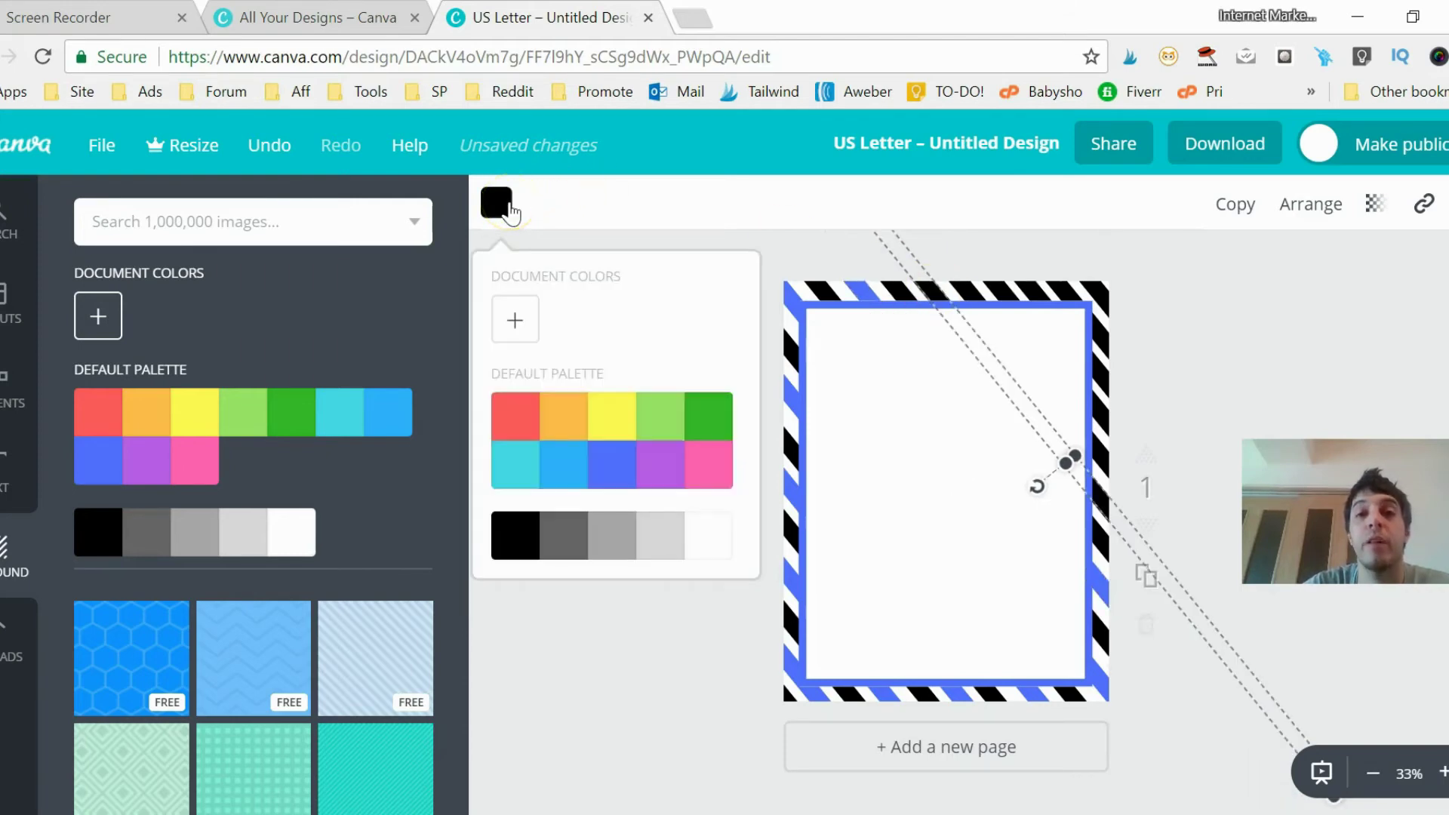
left_click(611, 468)
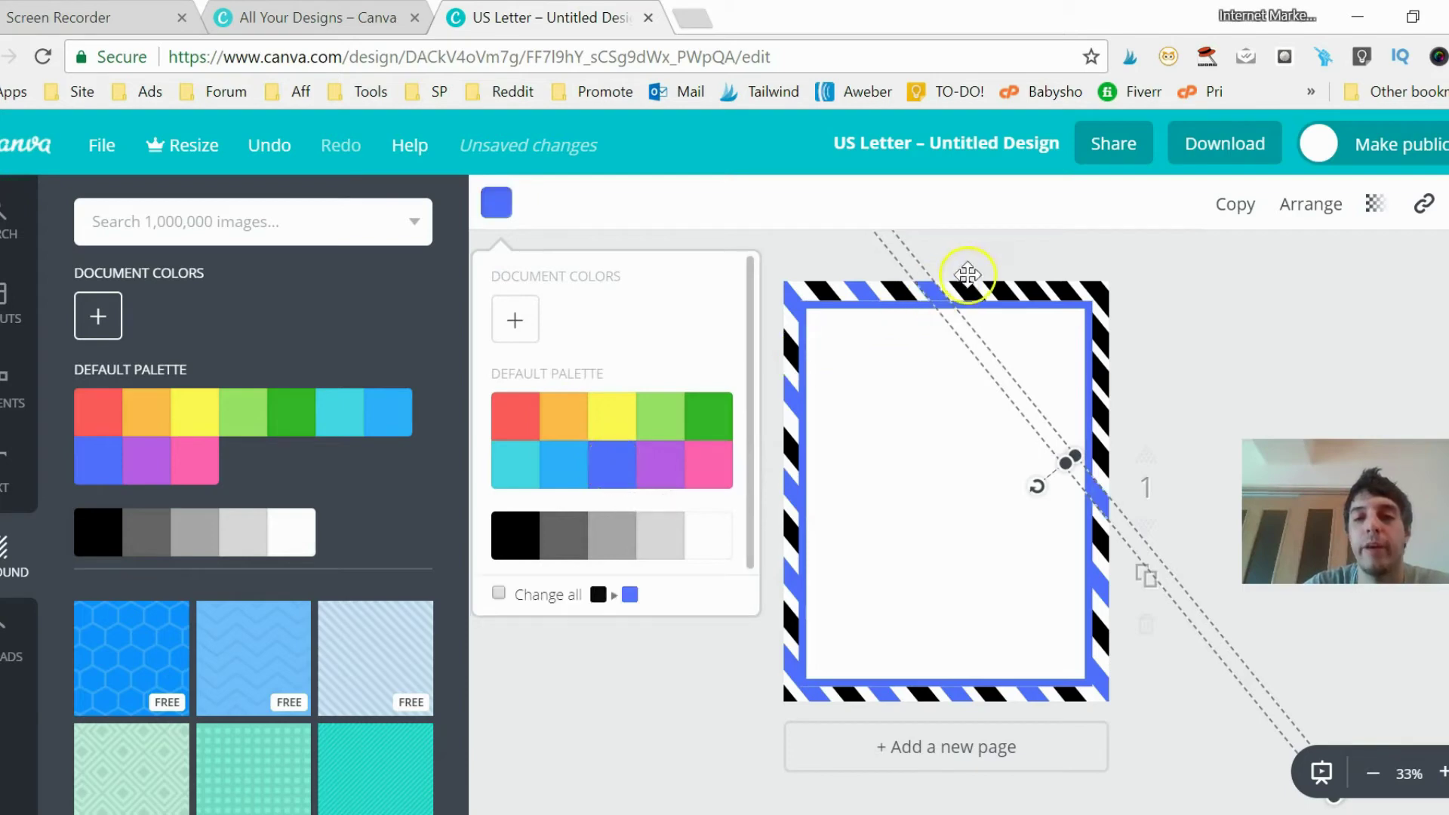
left_click(1001, 287)
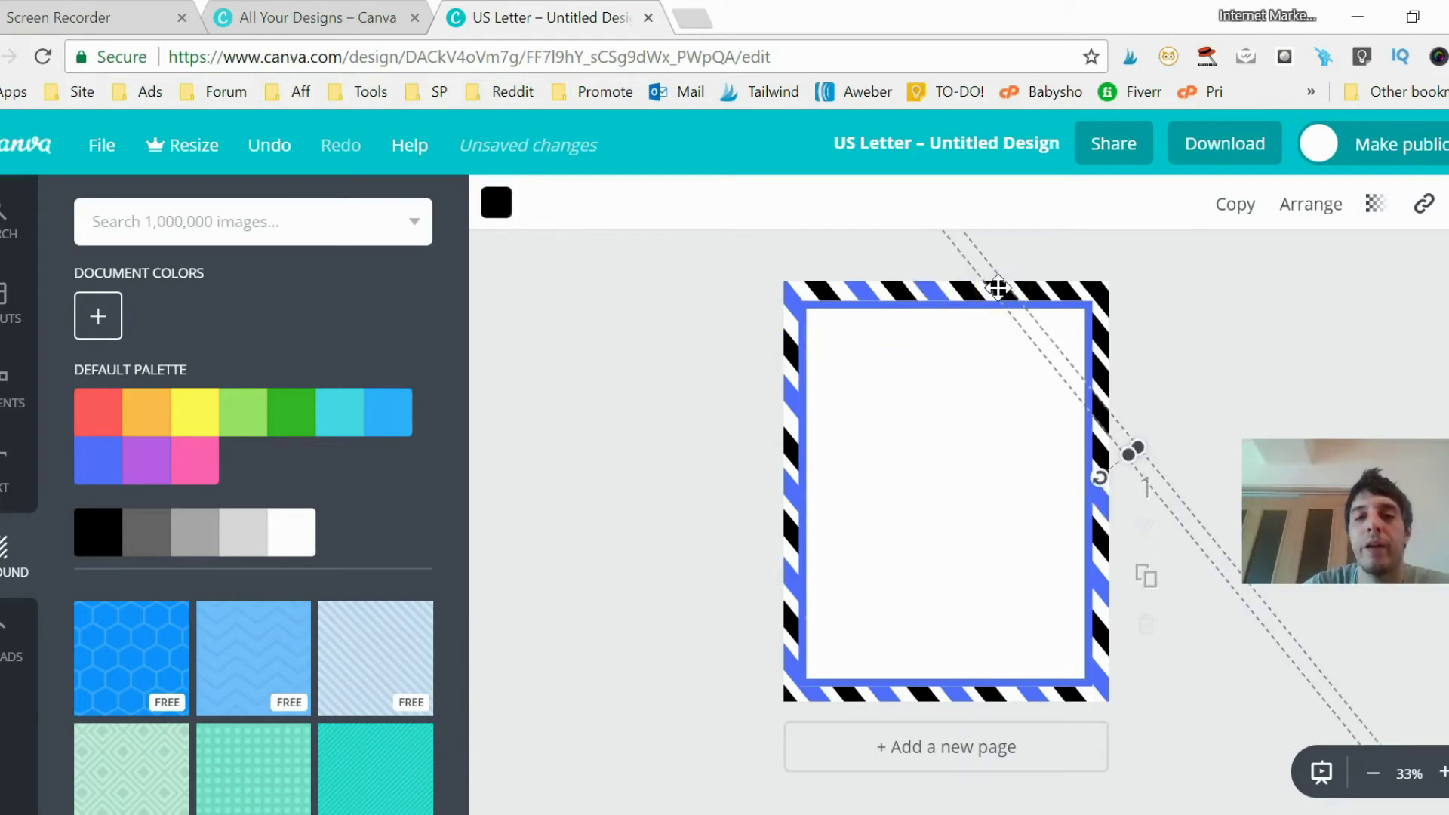
left_click(504, 215)
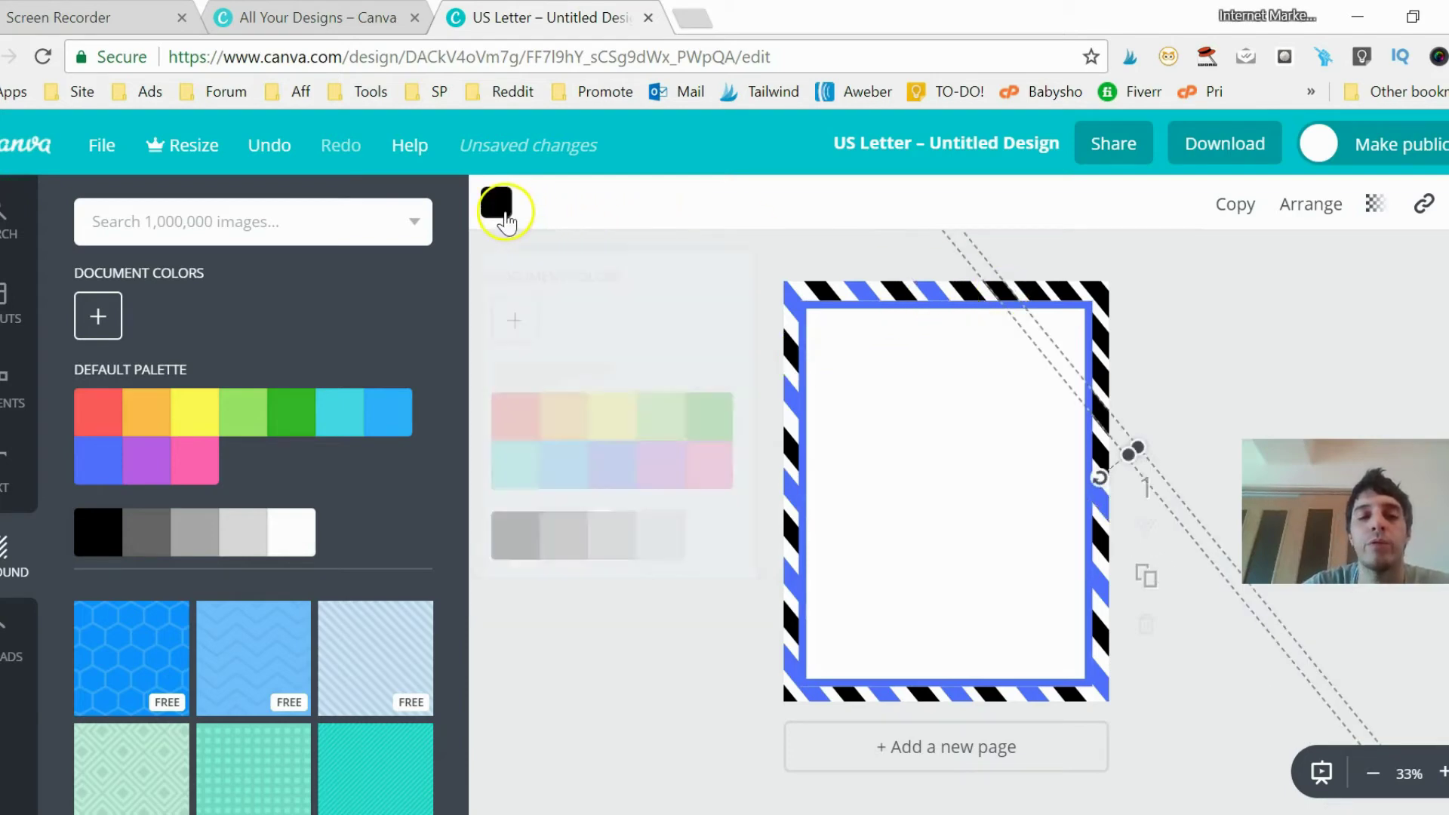
left_click(616, 455)
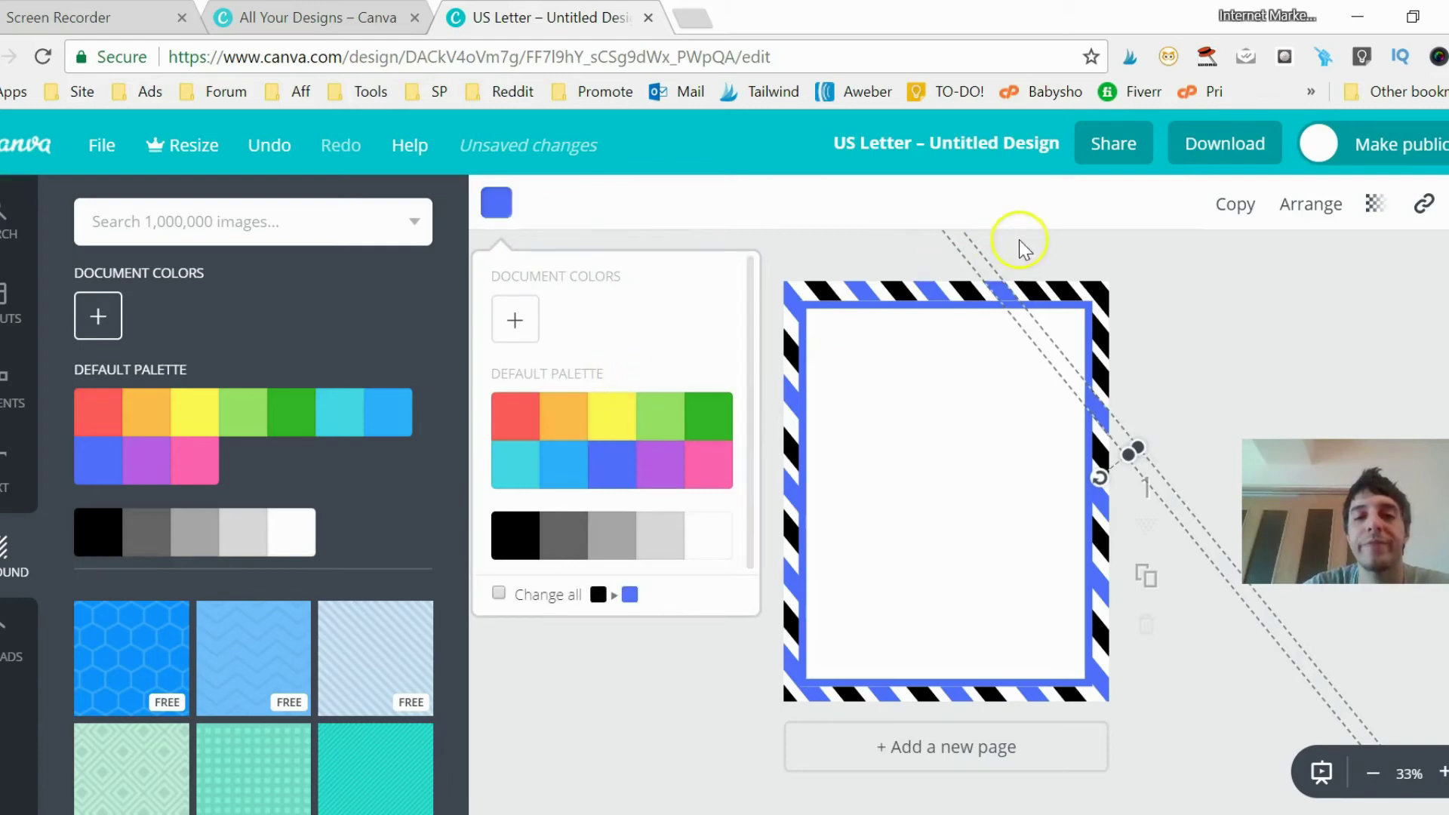
- Turn one more top-edge stripe blue, review the border, and select another stripe
left_click(1062, 285)
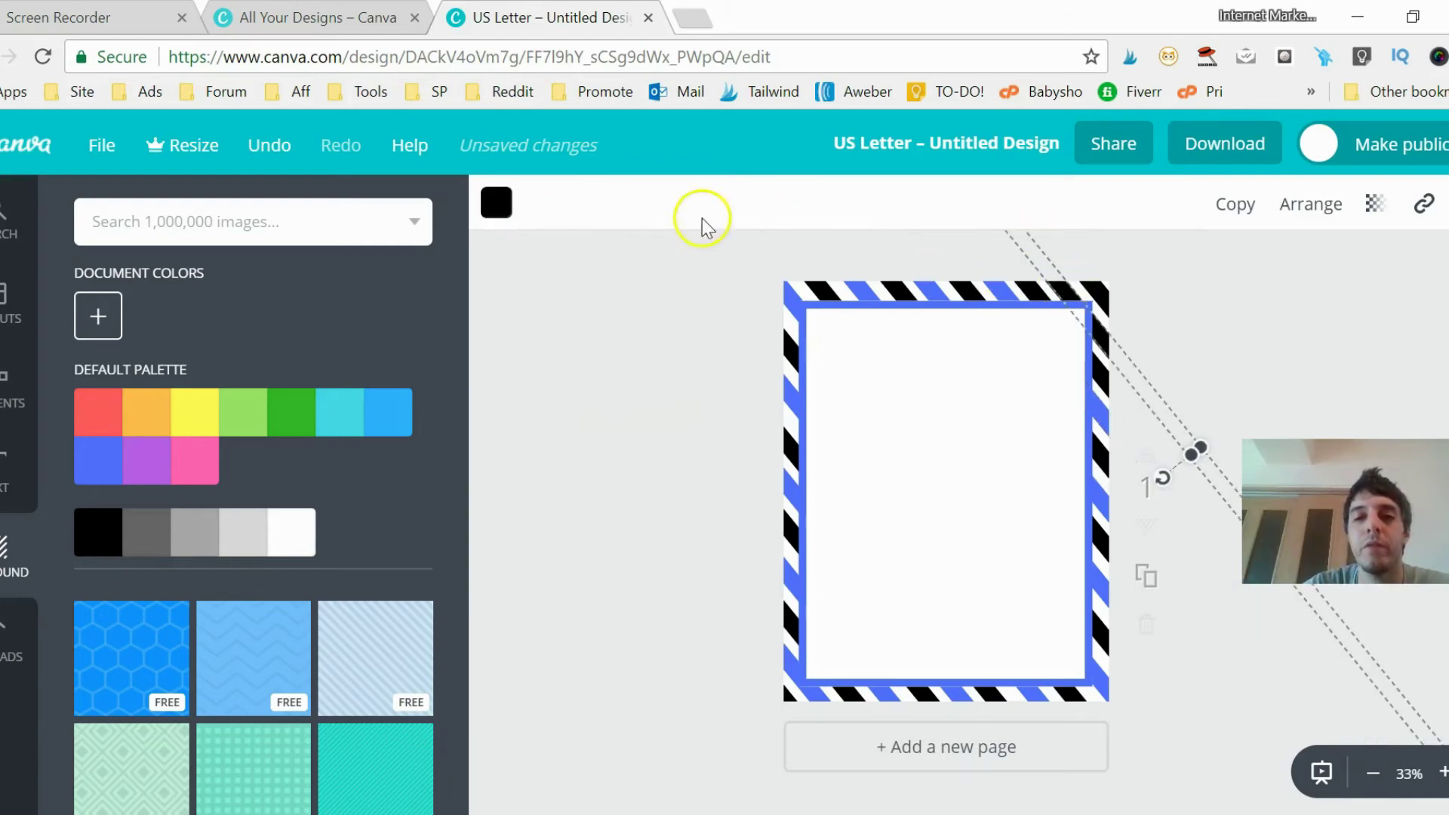
left_click(504, 214)
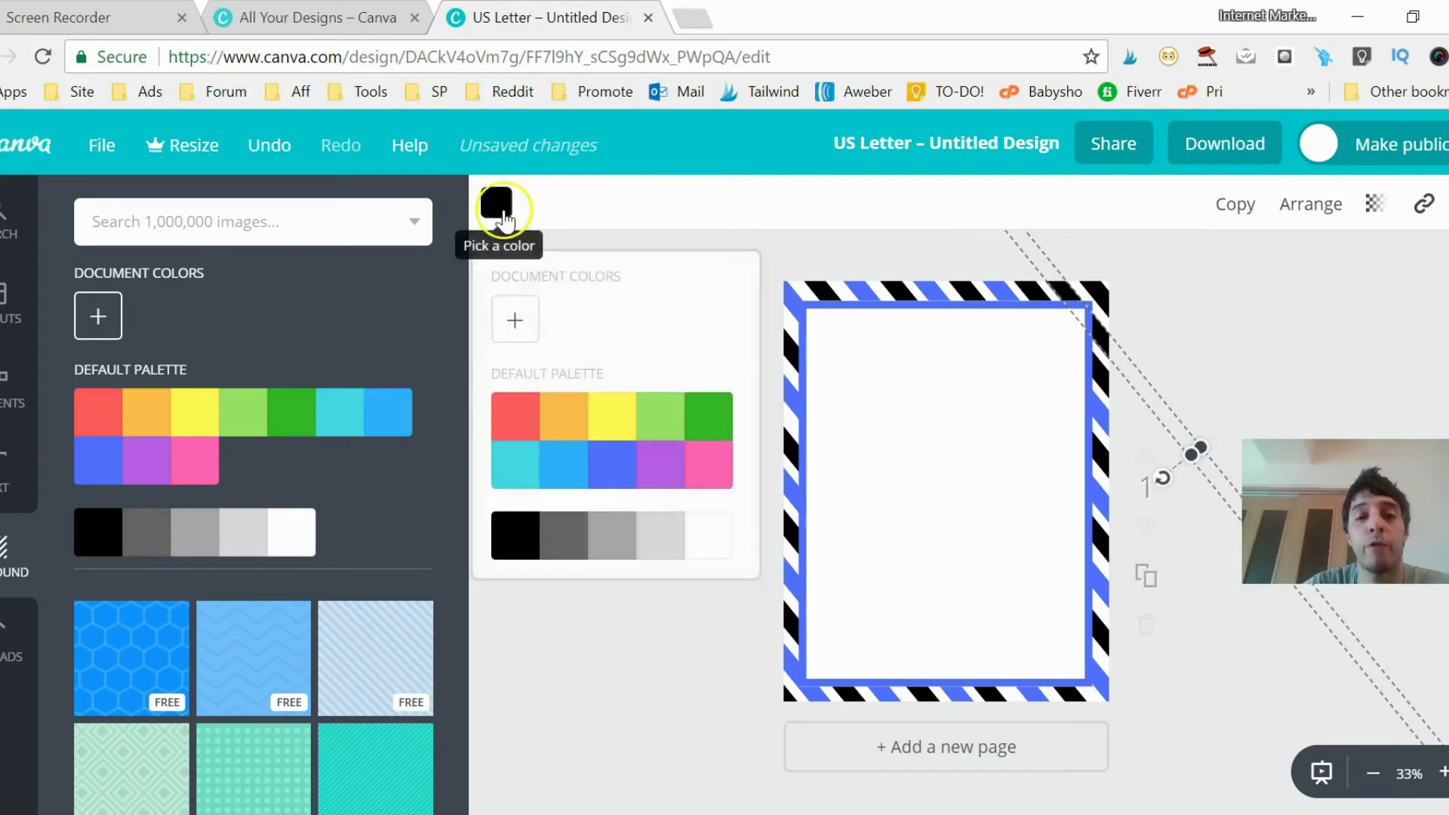
left_click(614, 455)
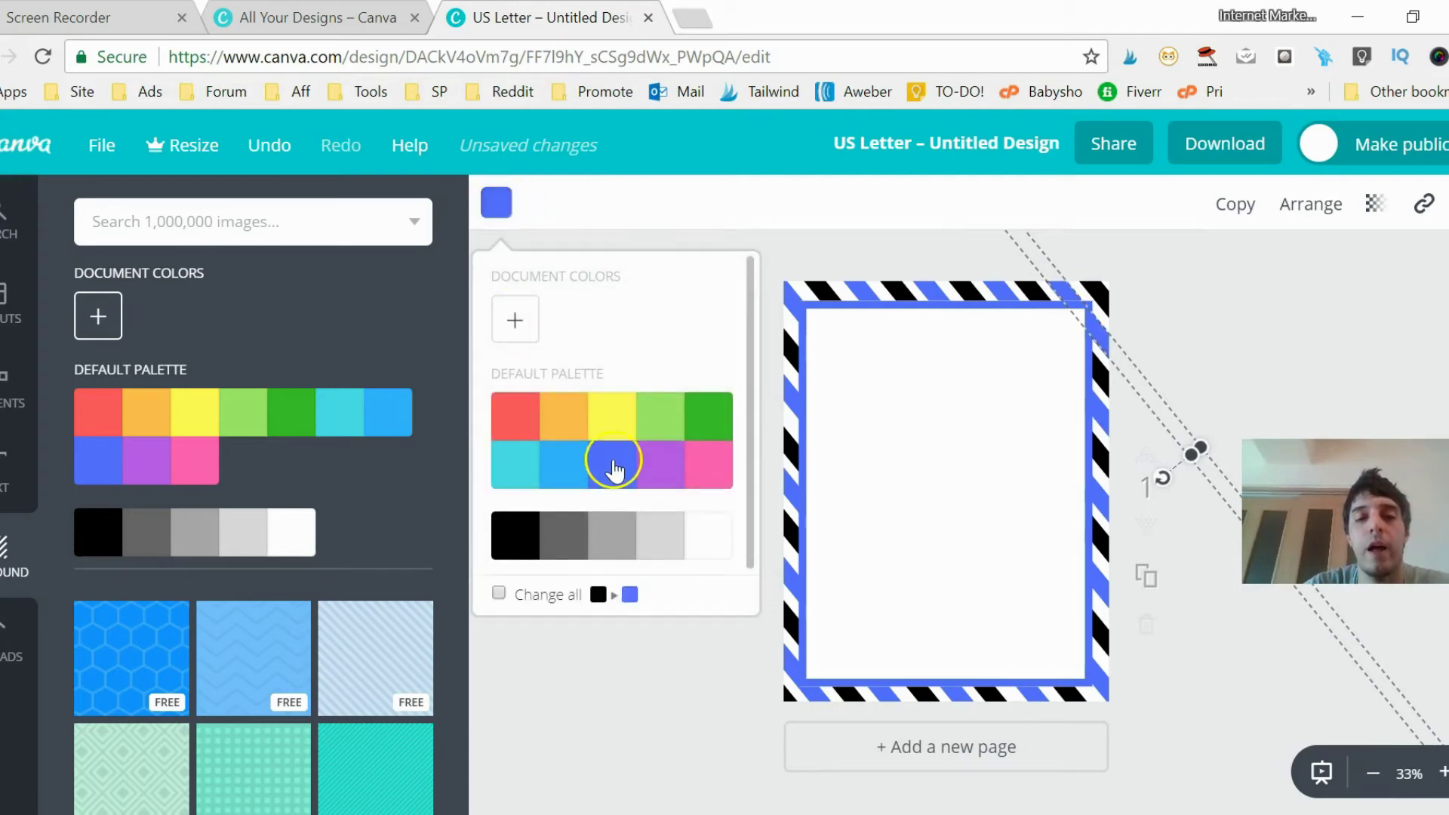
left_click(618, 632)
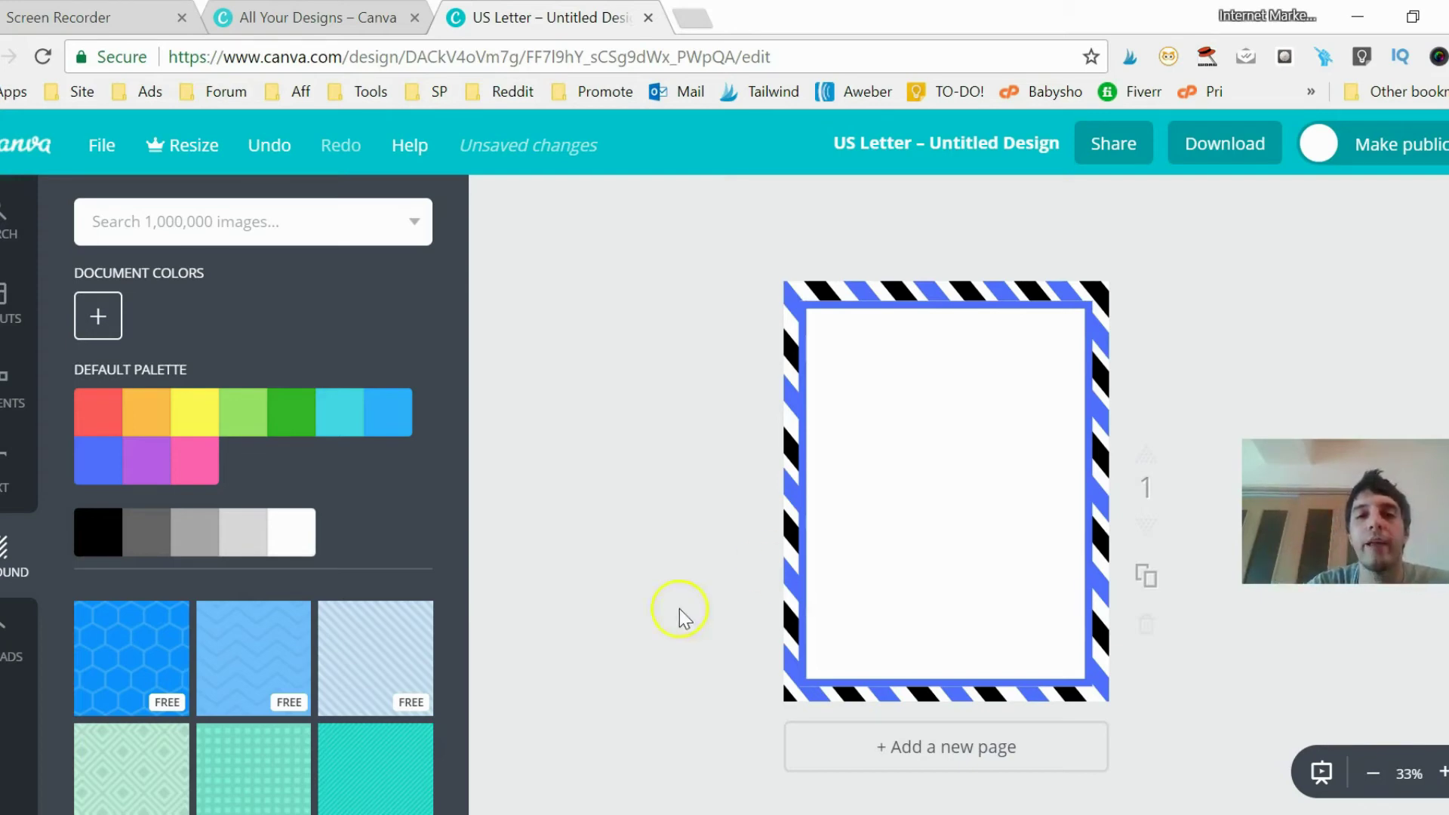
left_click(820, 289)
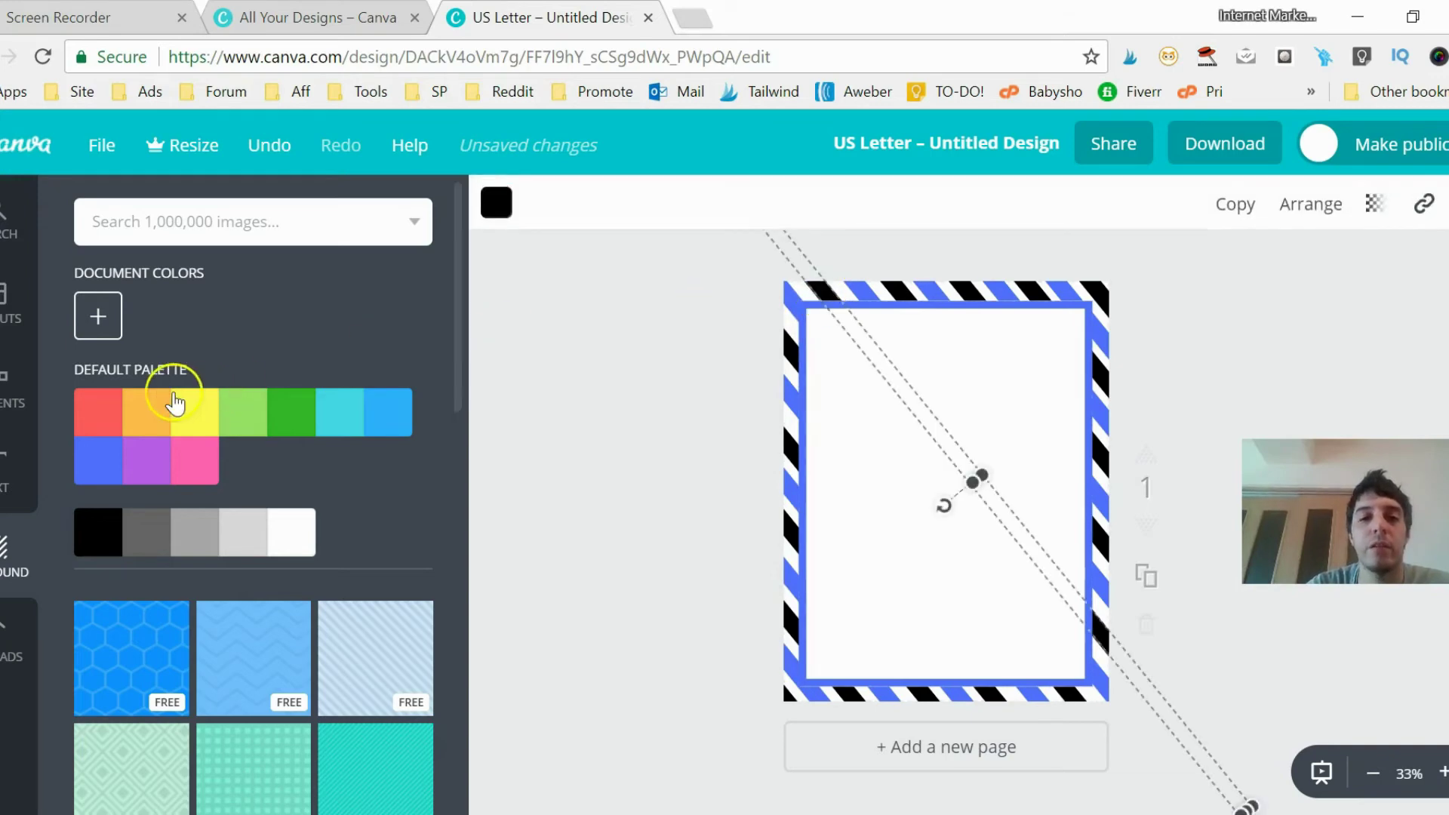
- Try a red page background, then restore the page to white
left_click(96, 415)
left_click(525, 400)
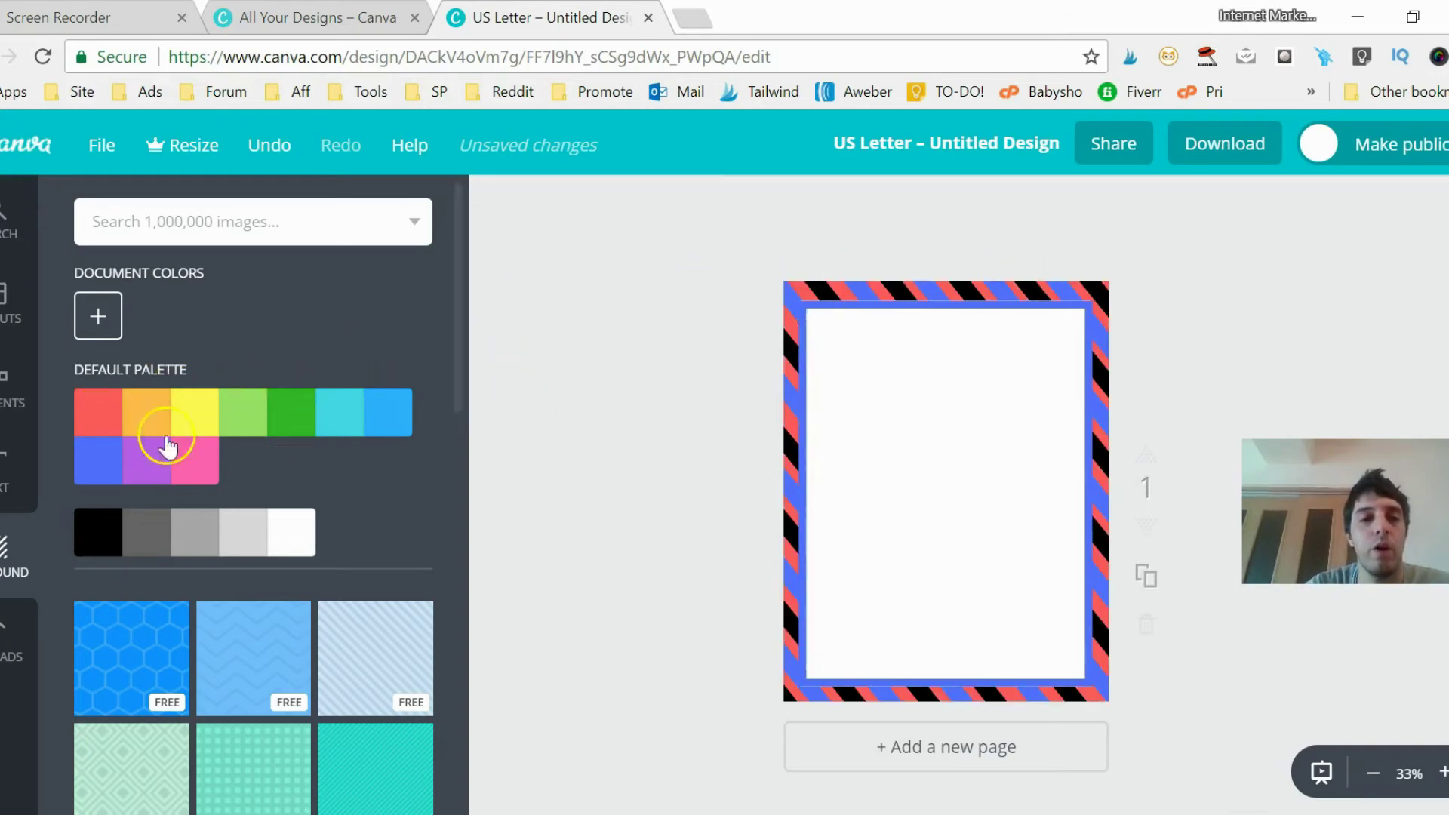
left_click(293, 549)
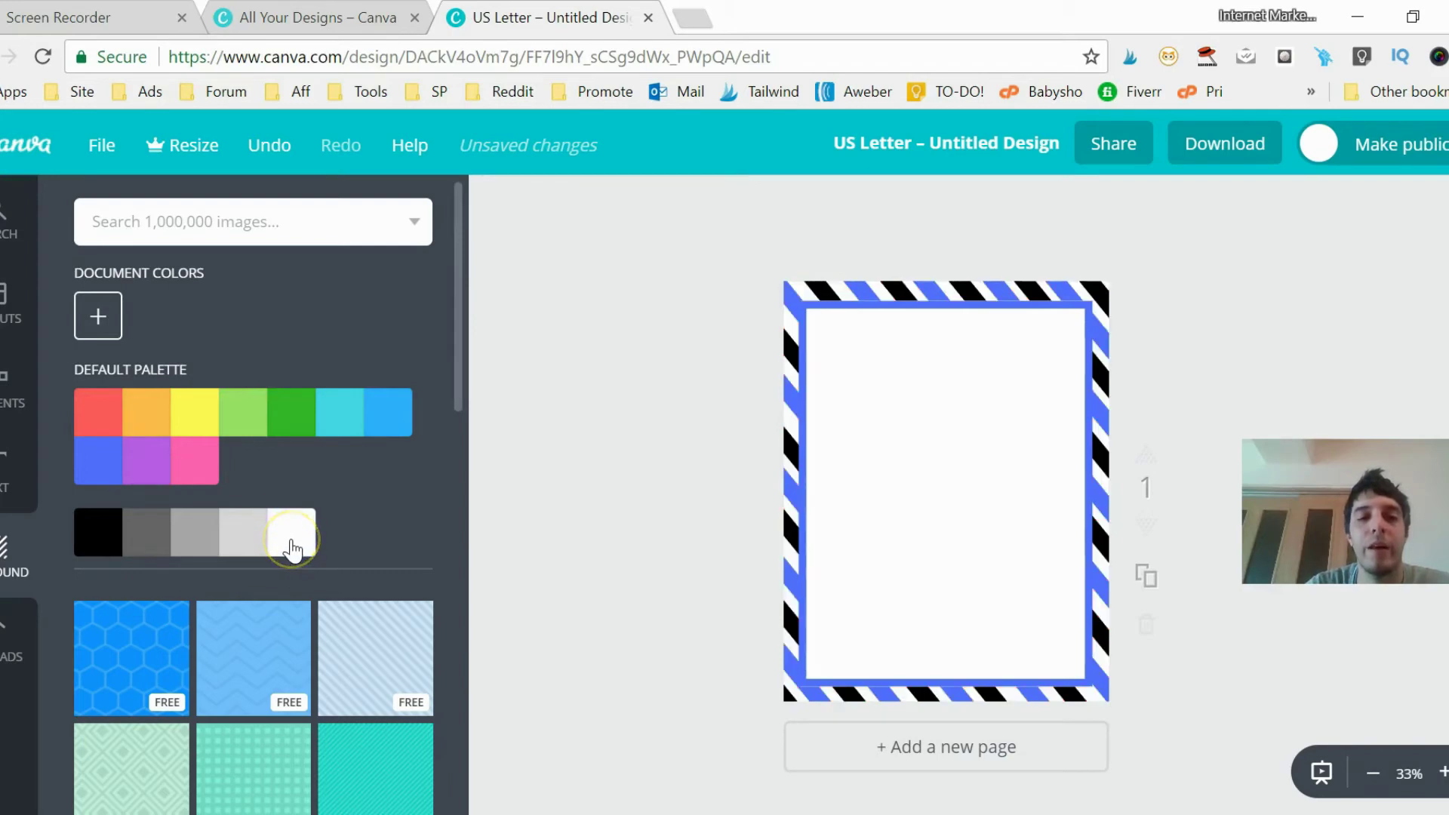
- Recolour the first three black diagonal stripes along the top edge red
left_click(825, 290)
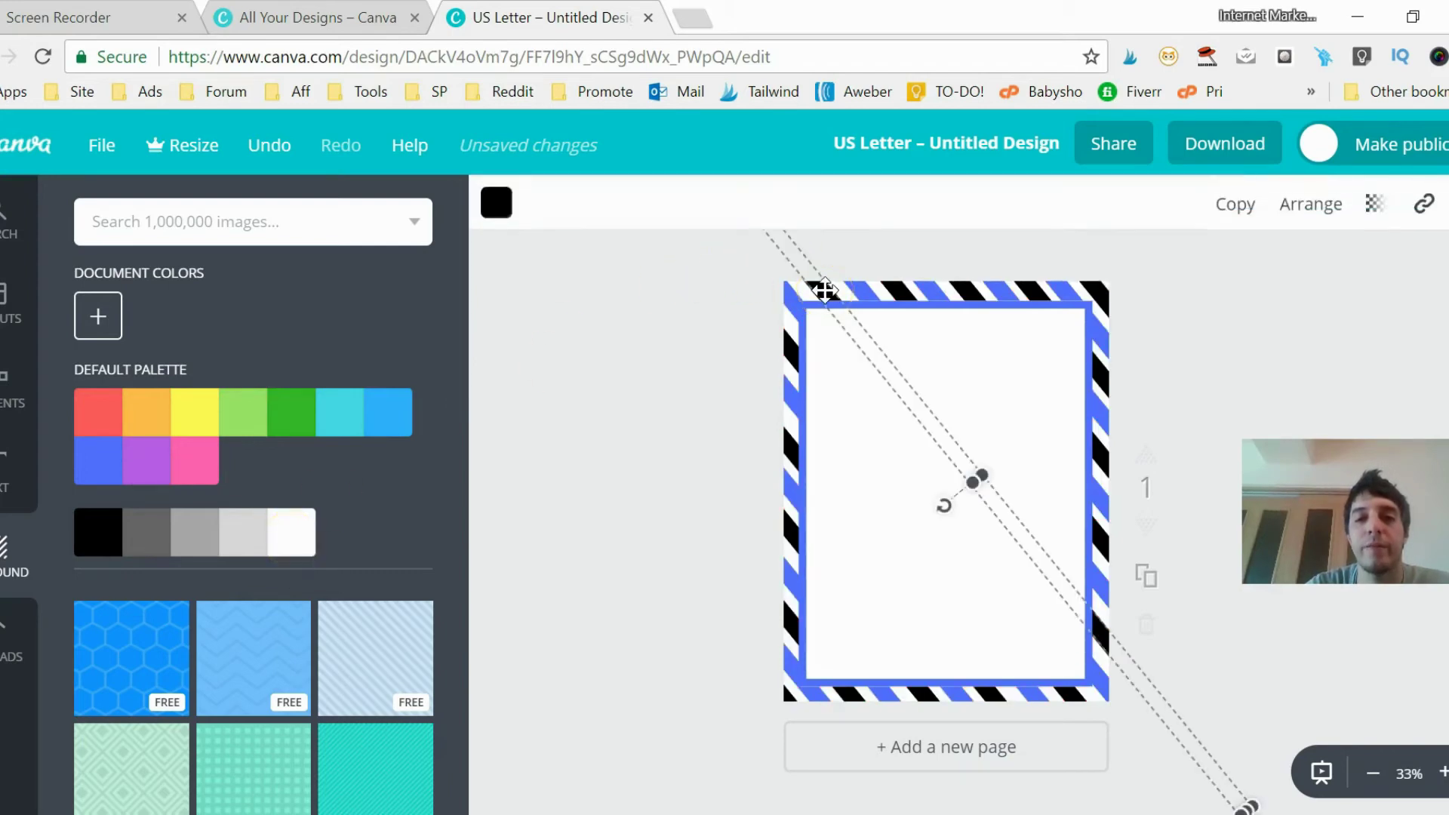
left_click(495, 213)
left_click(517, 409)
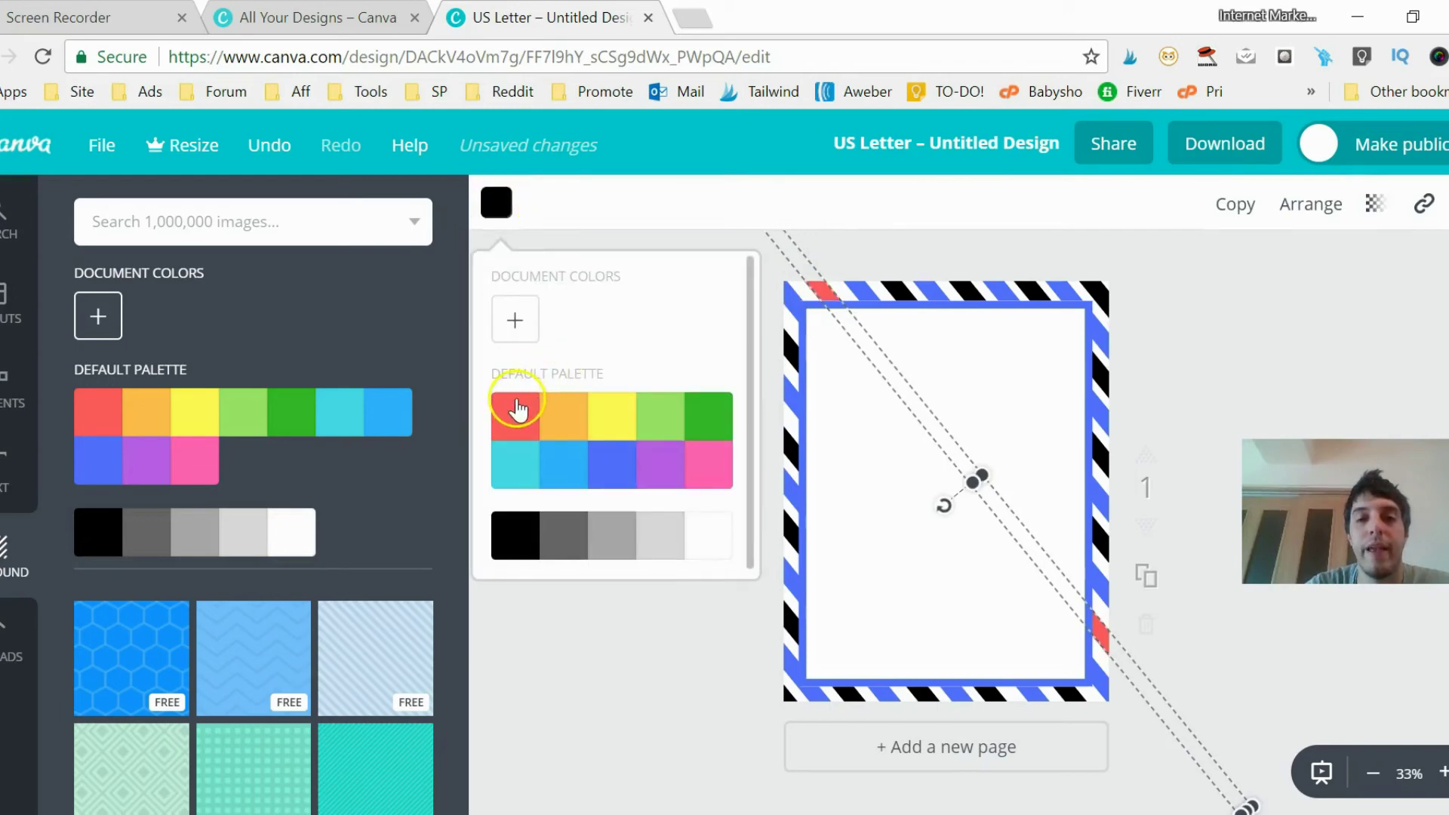
left_click(904, 285)
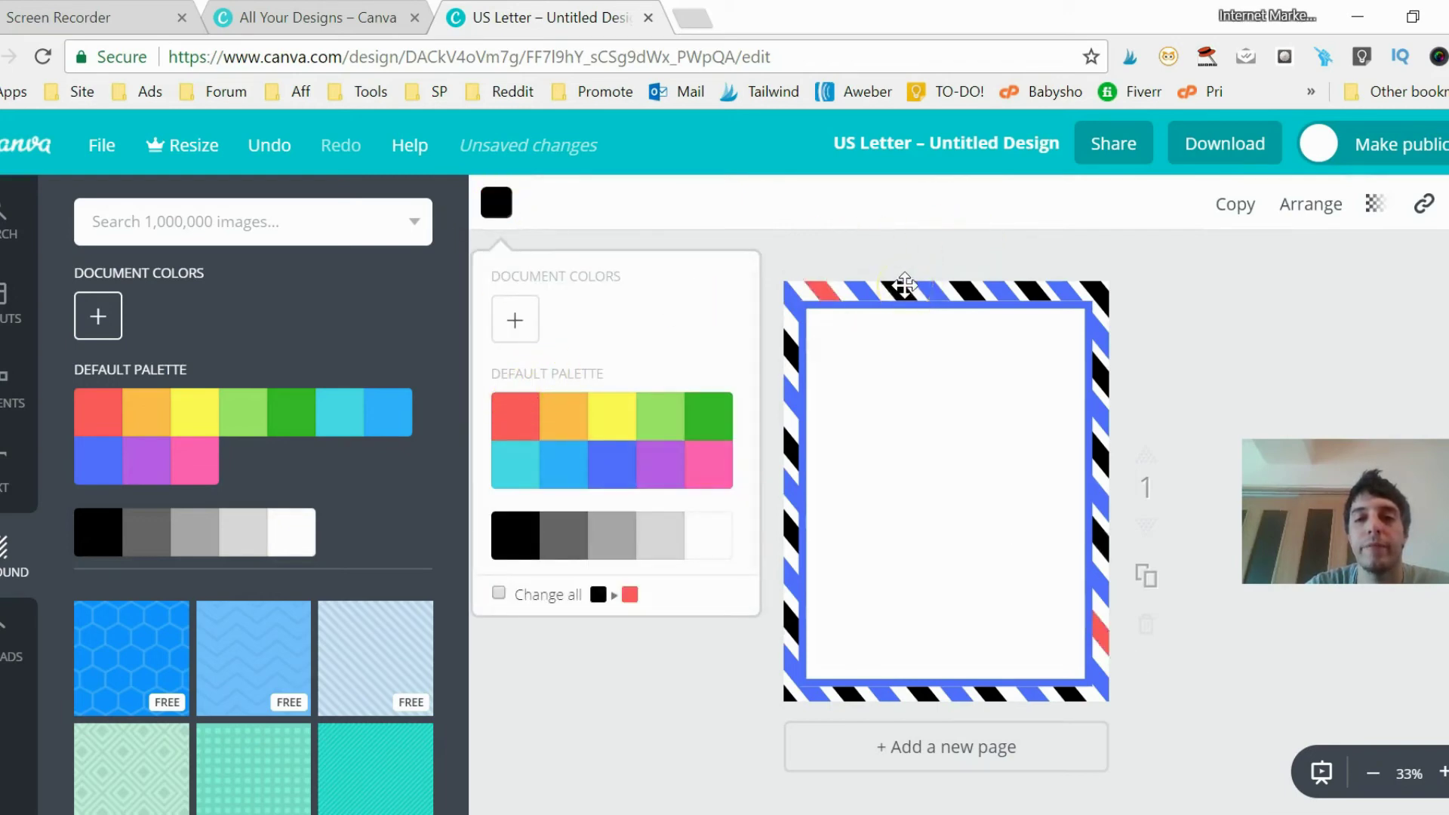
left_click(496, 203)
left_click(512, 411)
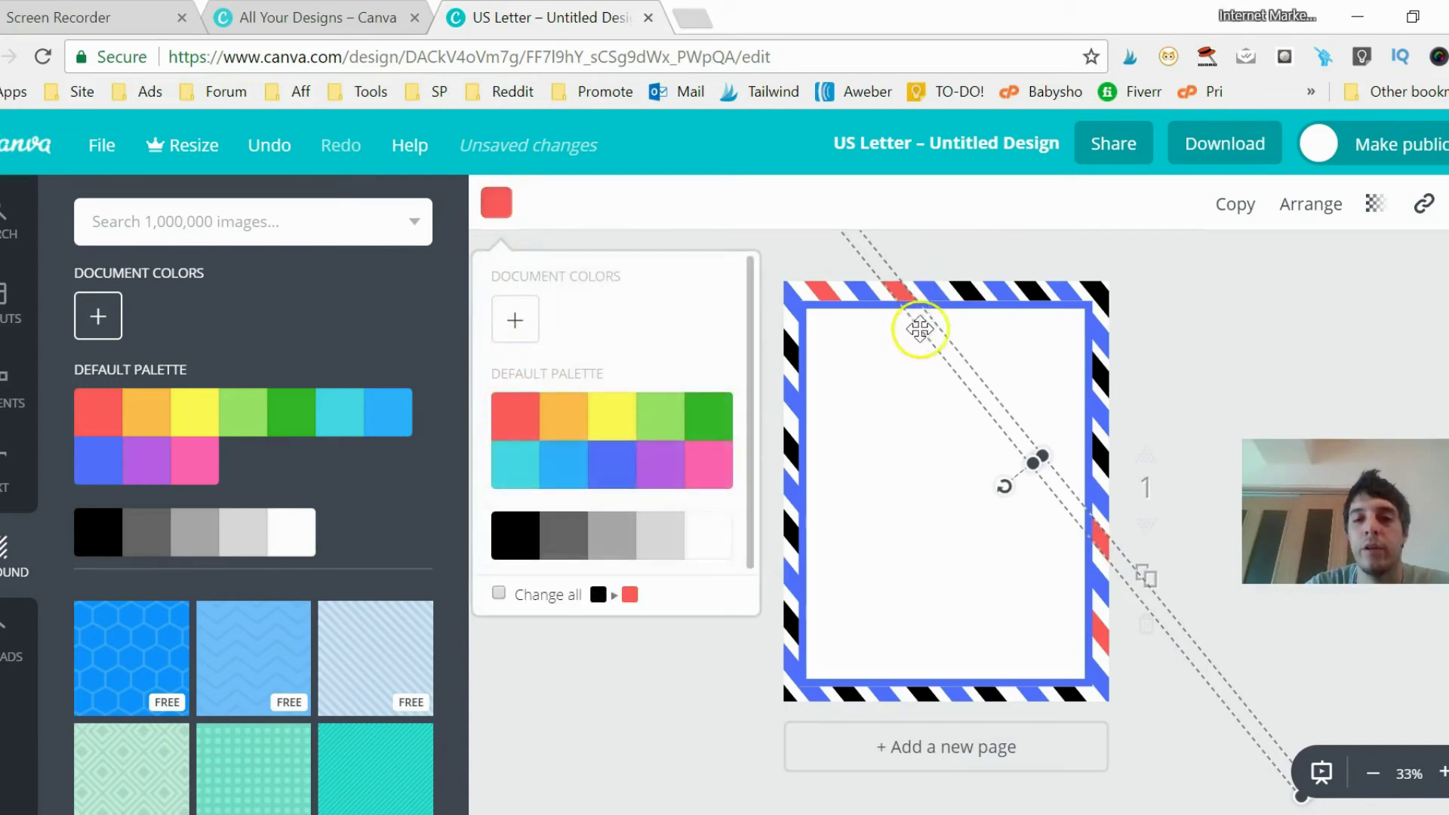
left_click(972, 289)
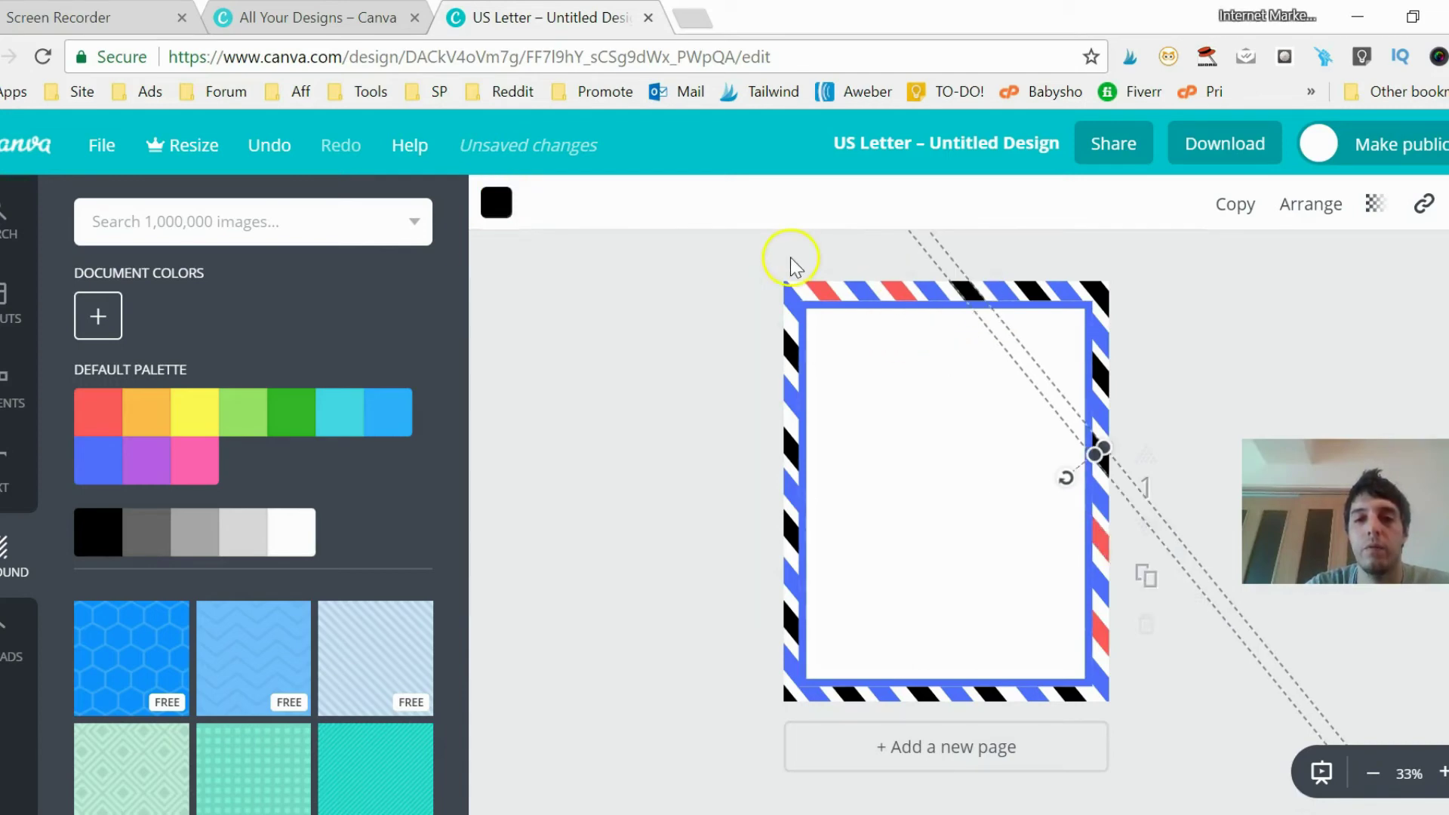
left_click(498, 216)
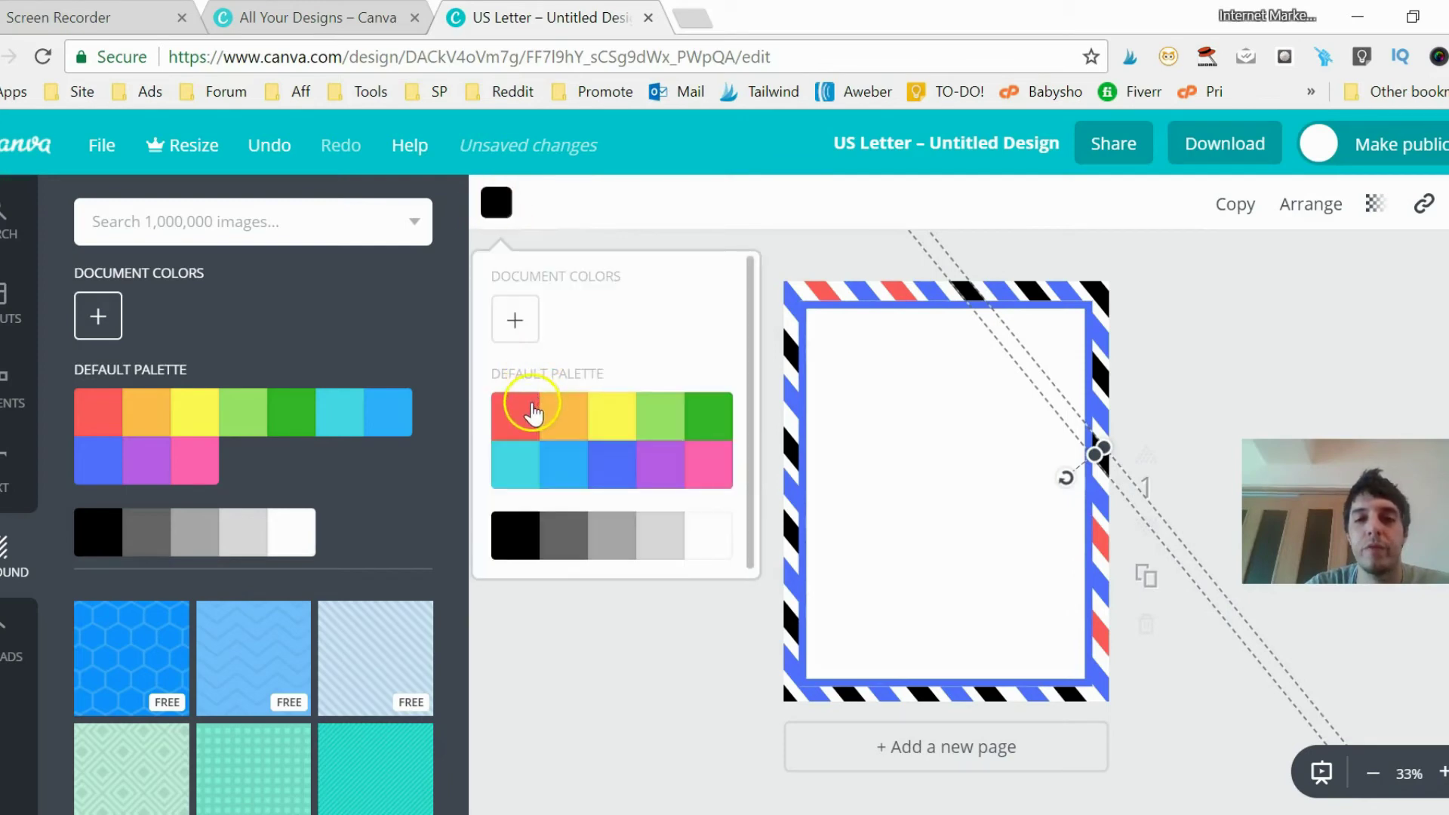
left_click(533, 413)
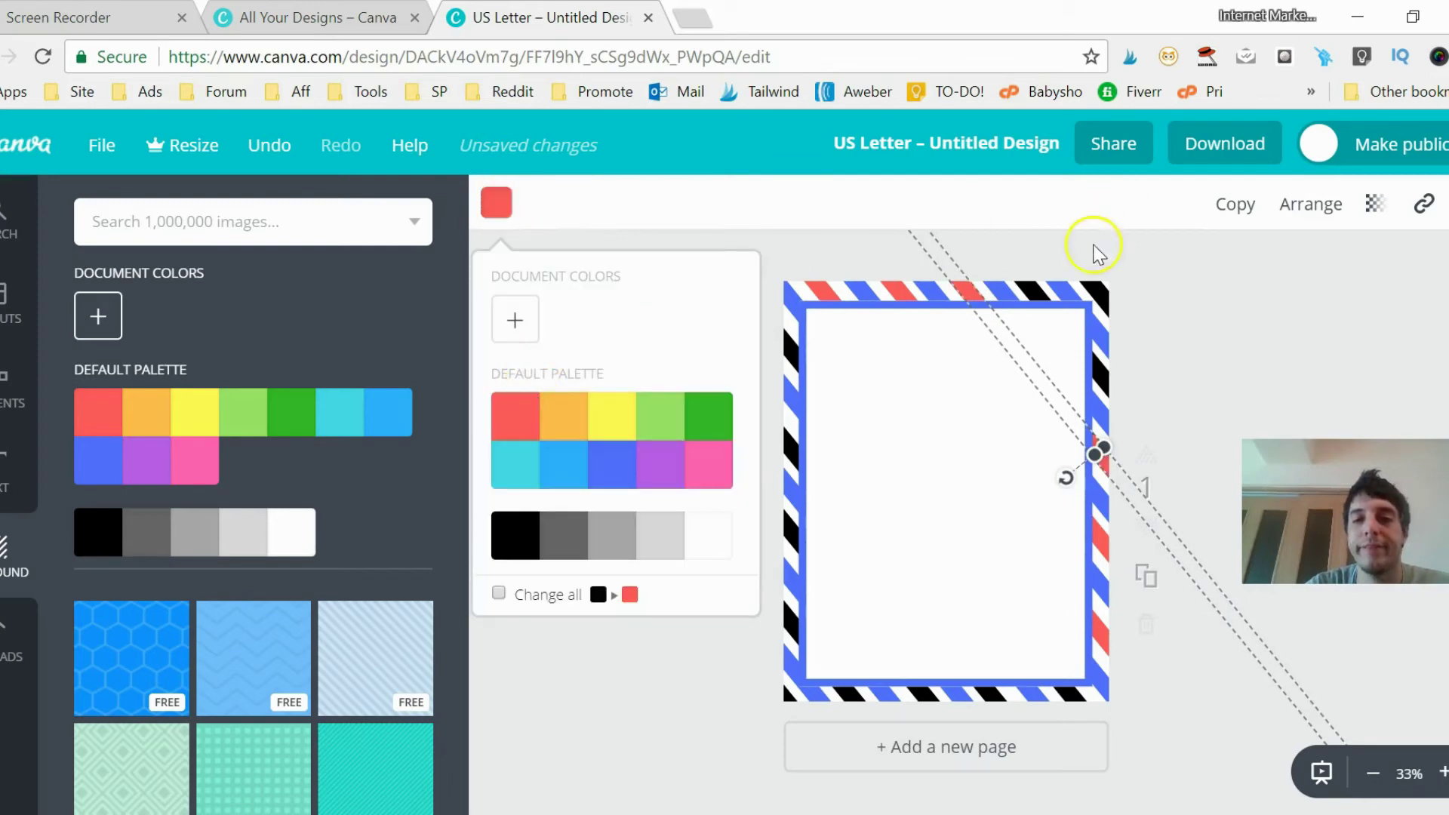
- Turn the last top stripe and the top-right corner piece red
left_click(1031, 288)
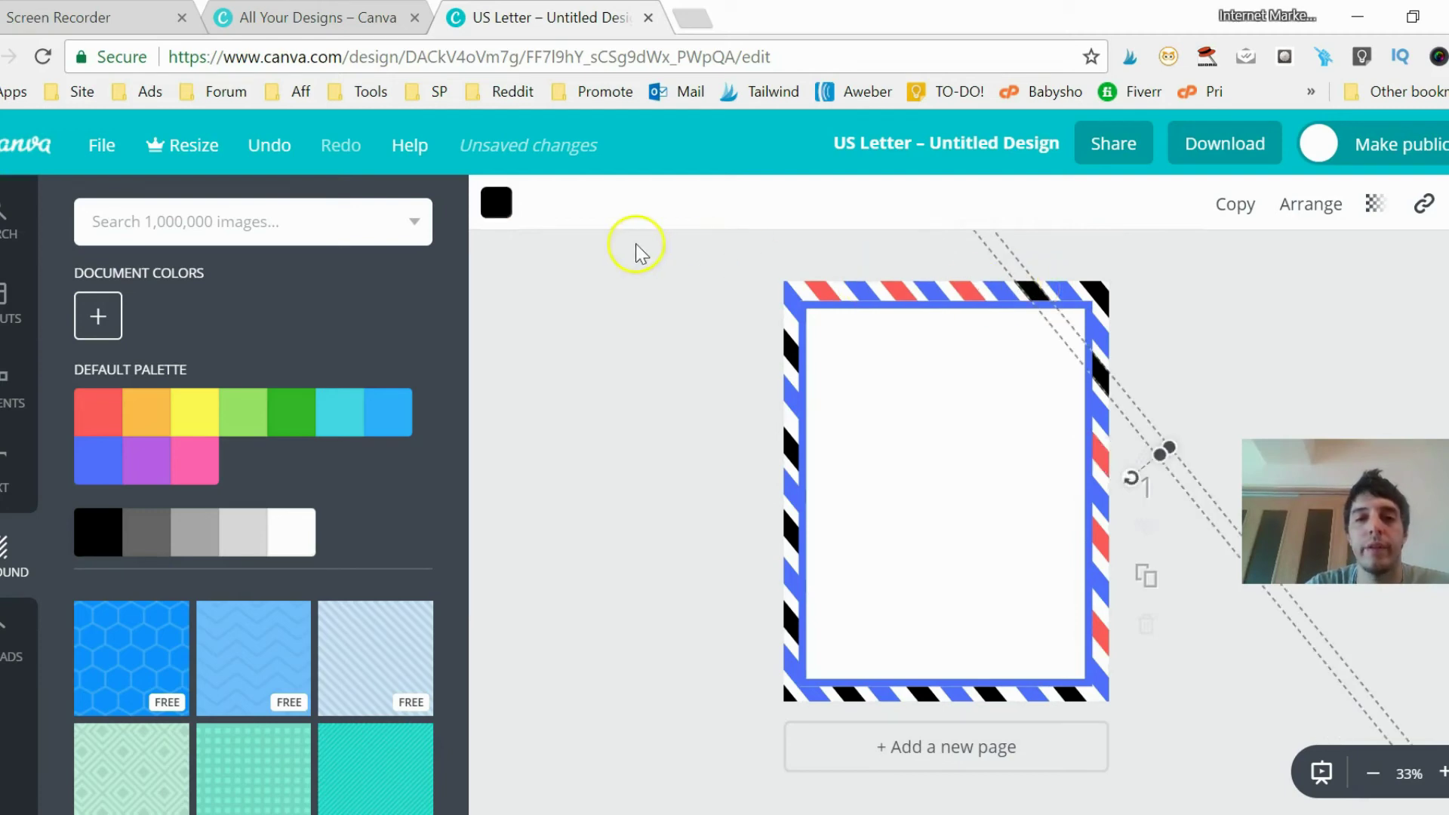
left_click(498, 205)
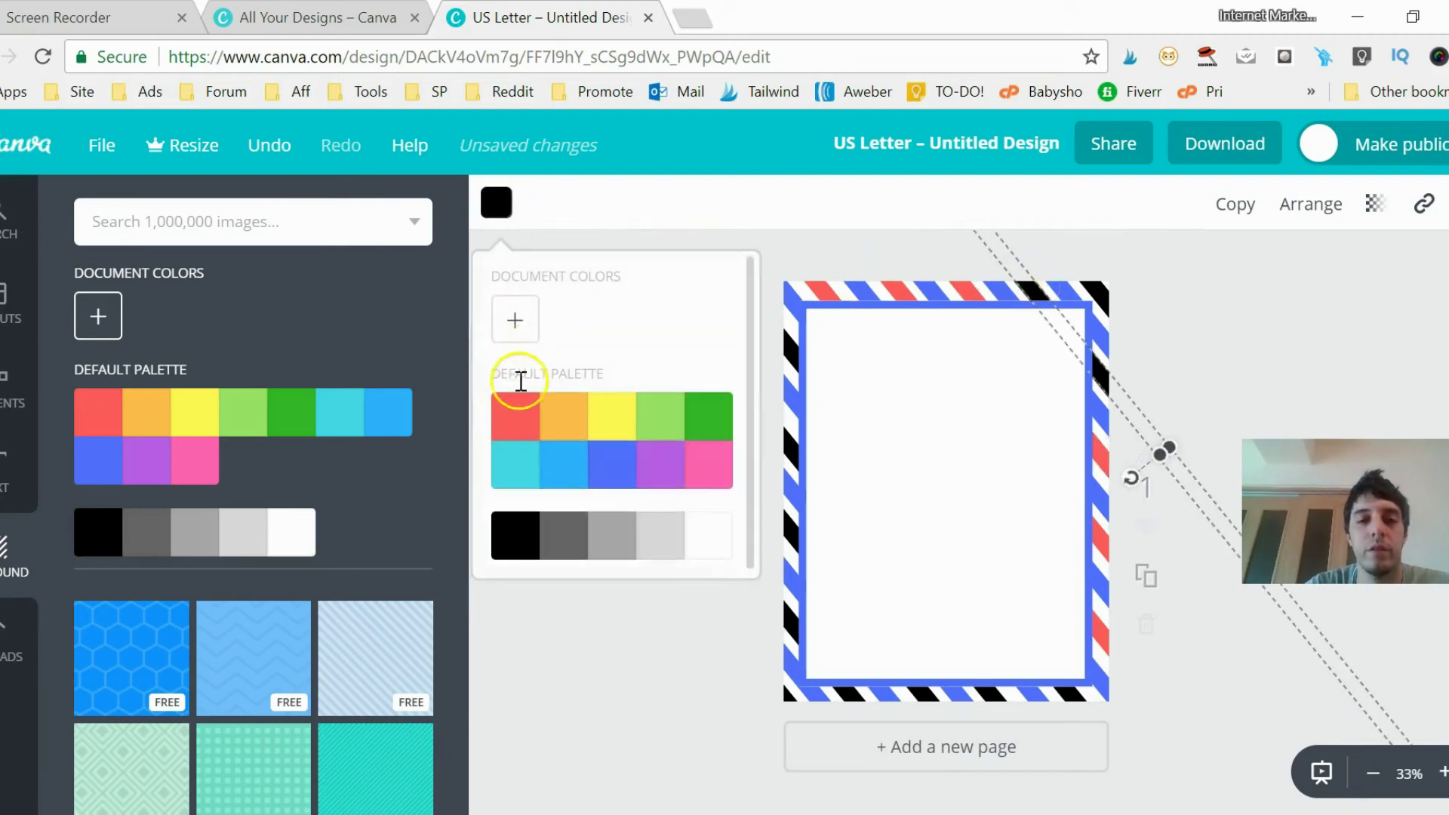
left_click(518, 432)
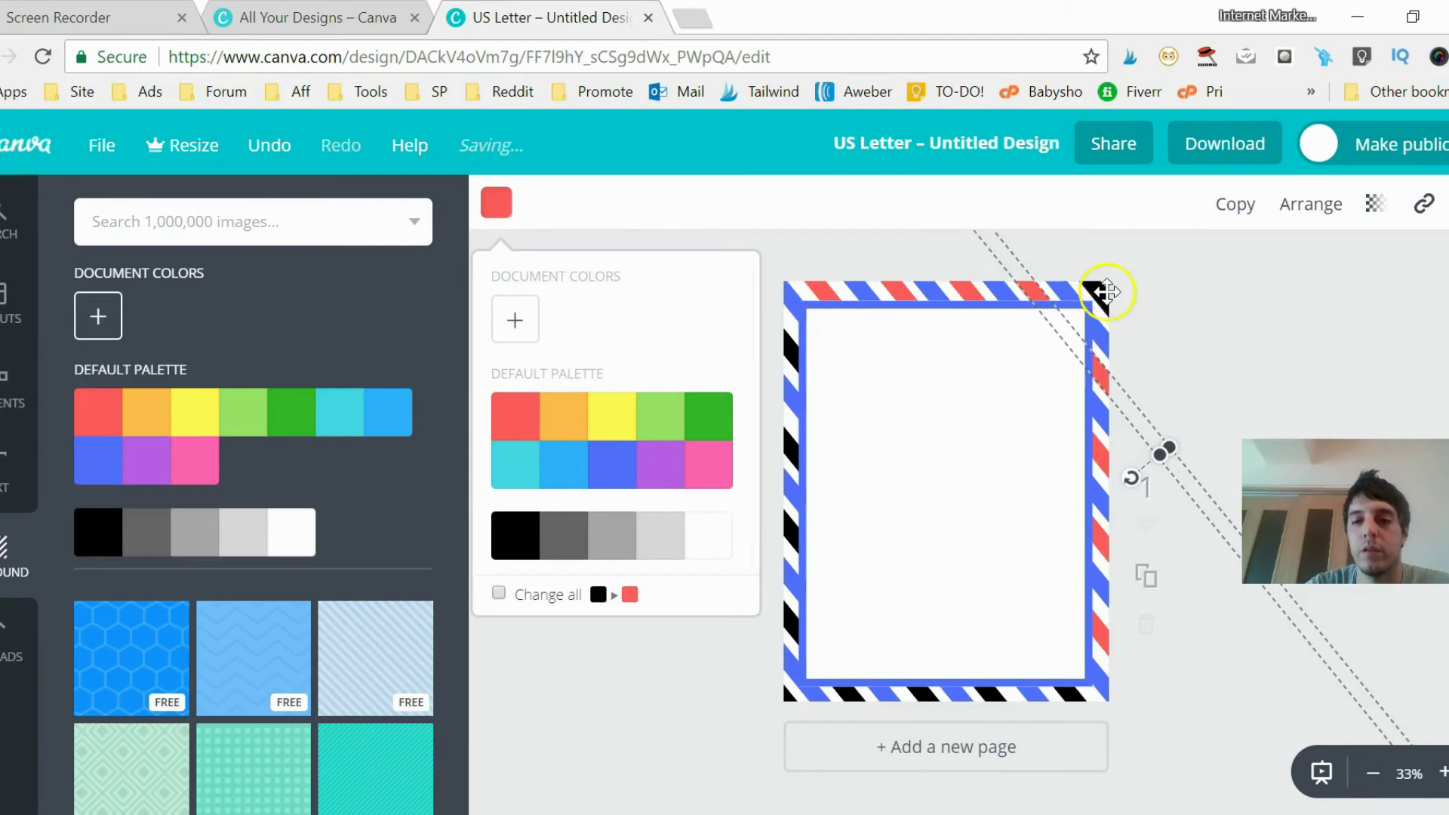
left_click(1106, 292)
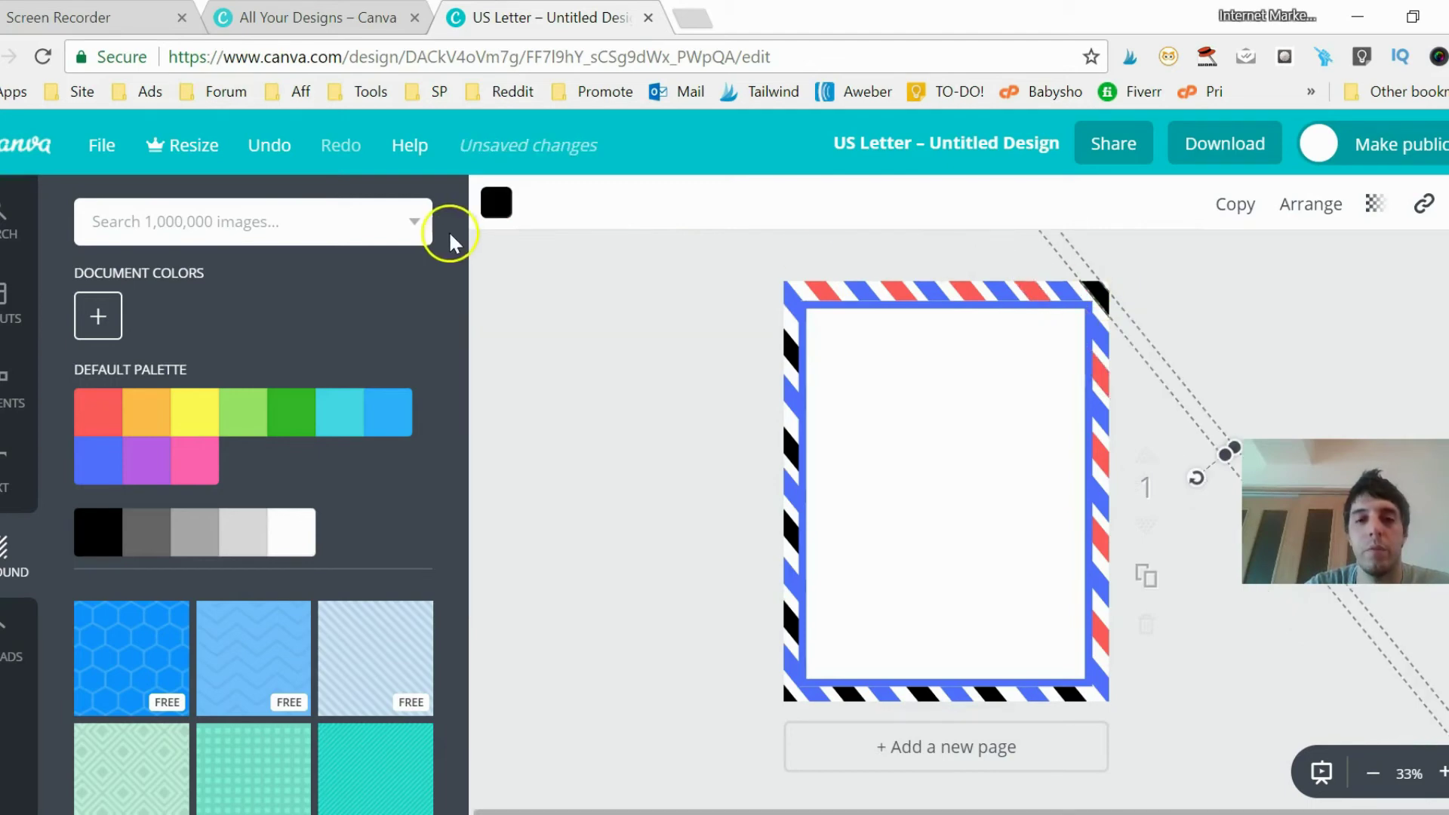
left_click(492, 213)
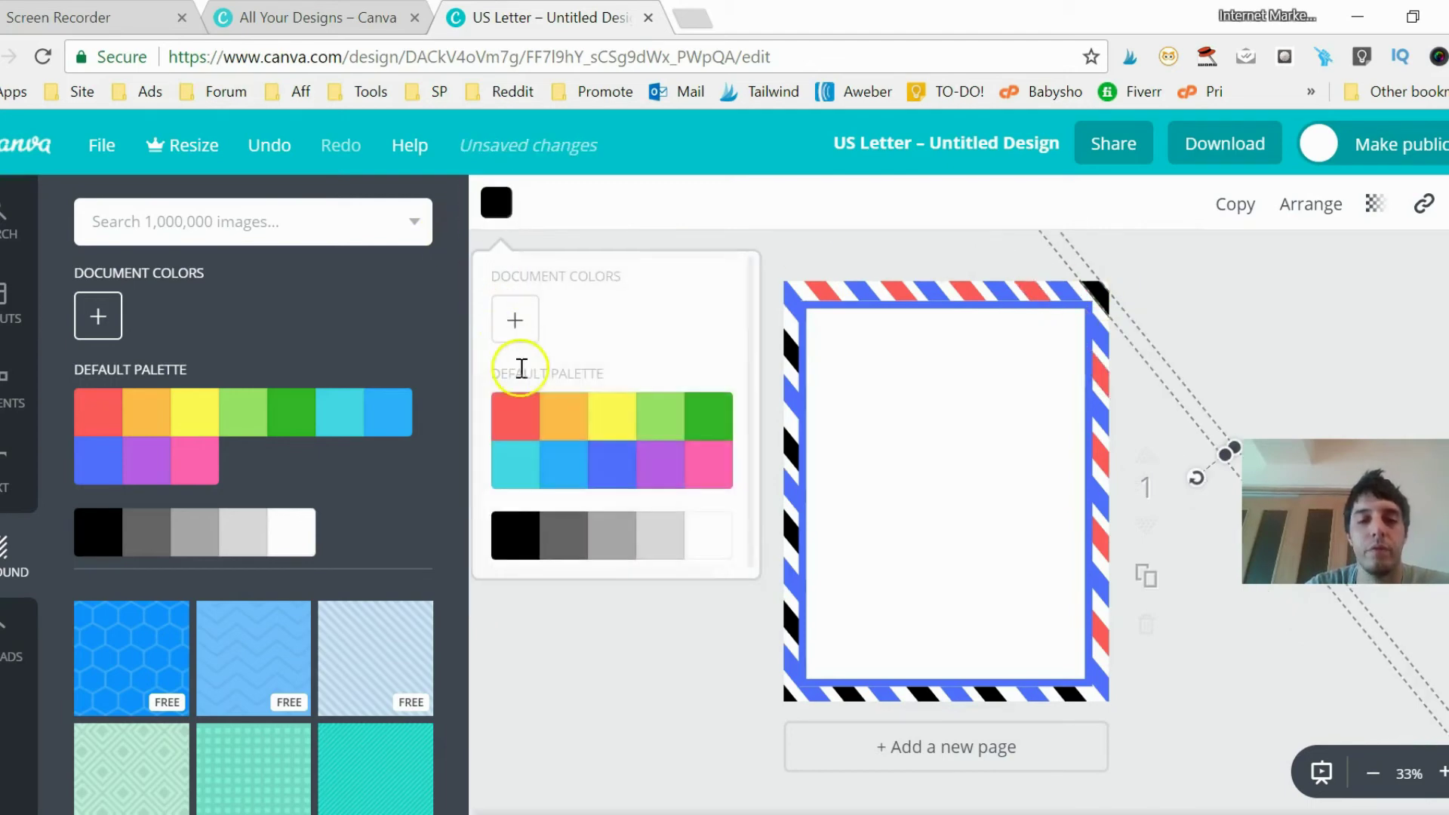
left_click(523, 423)
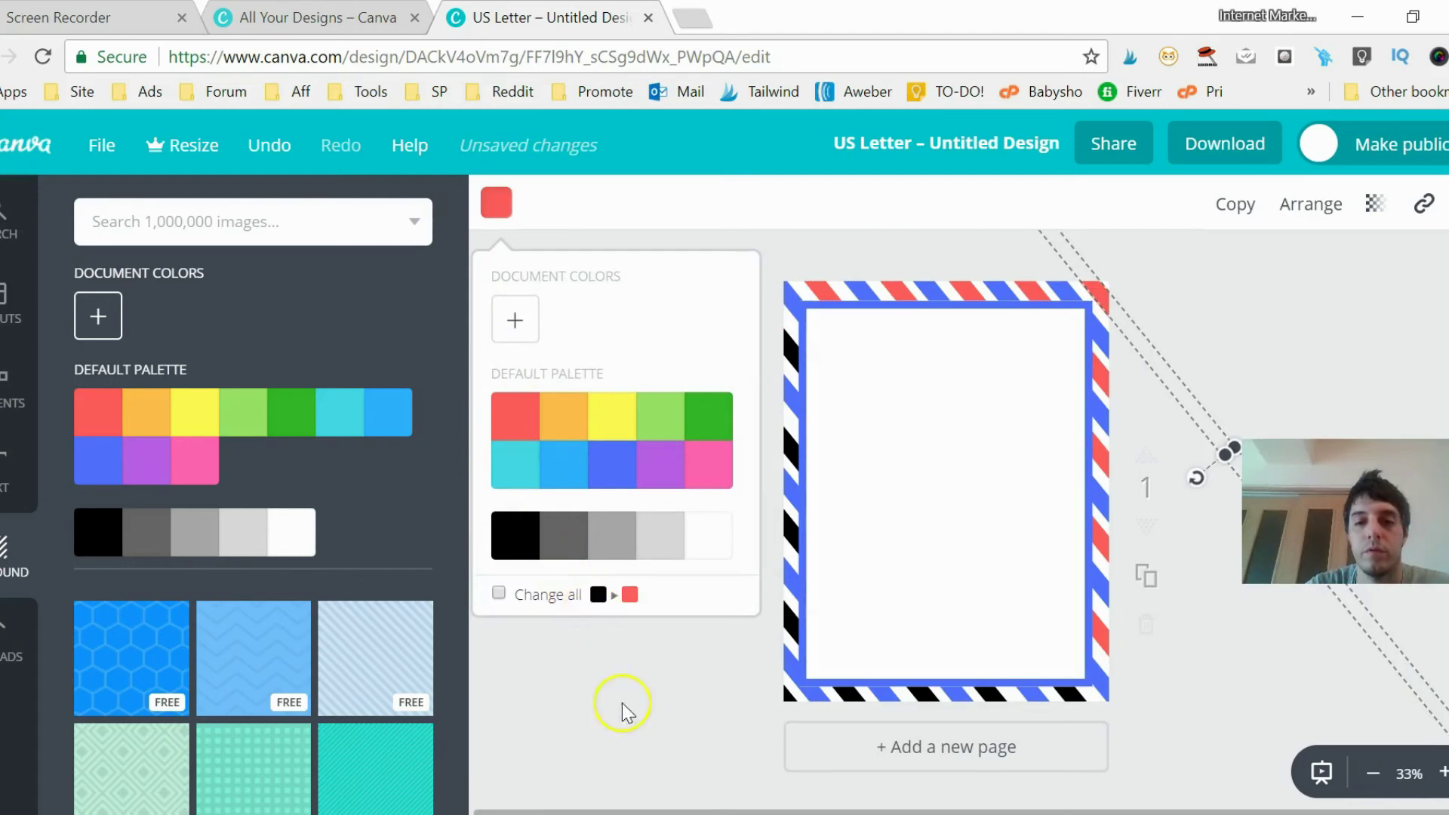
left_click(750, 325)
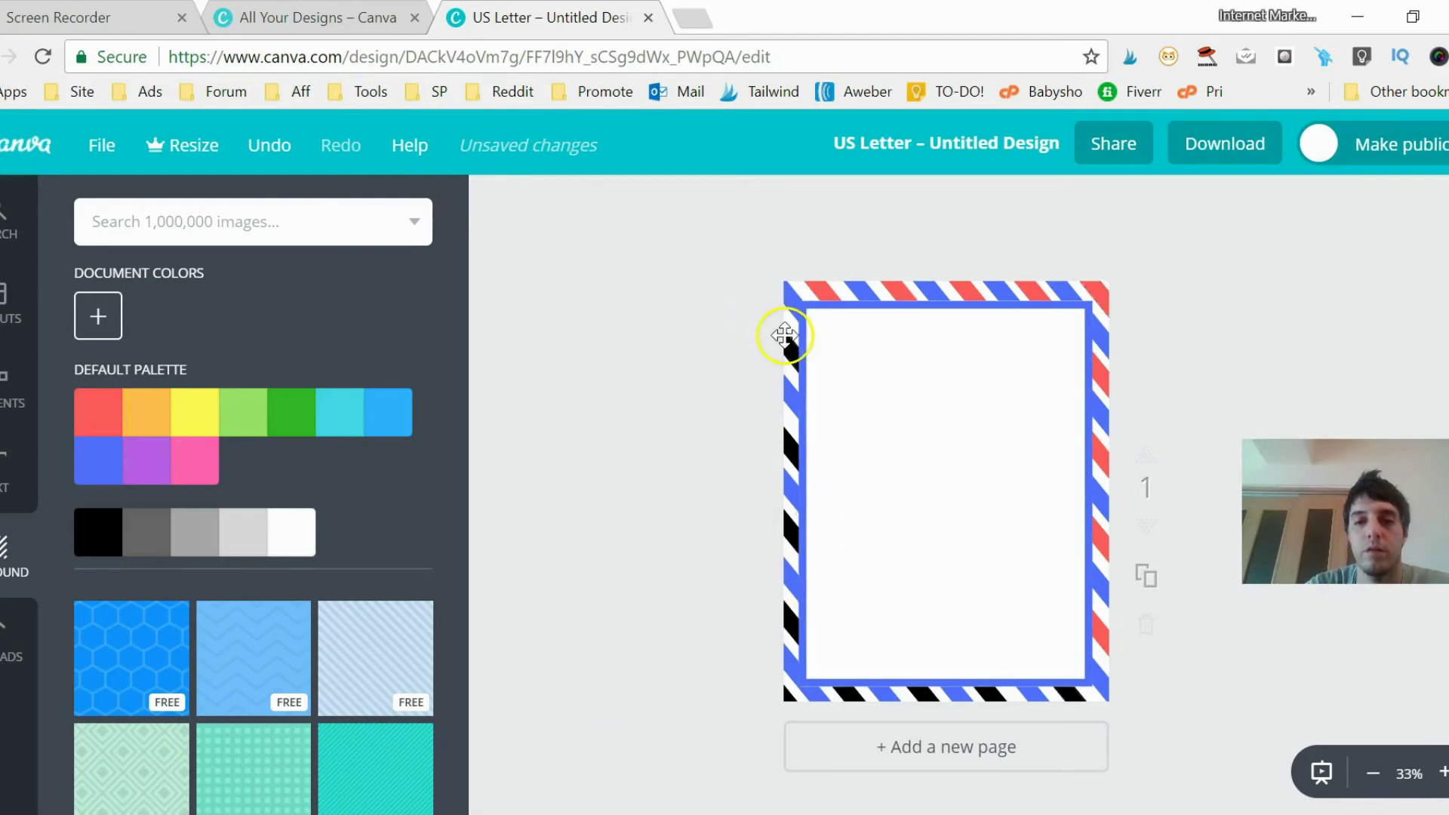
- Recolour the black stripe pieces on the left edge red
left_click(785, 335)
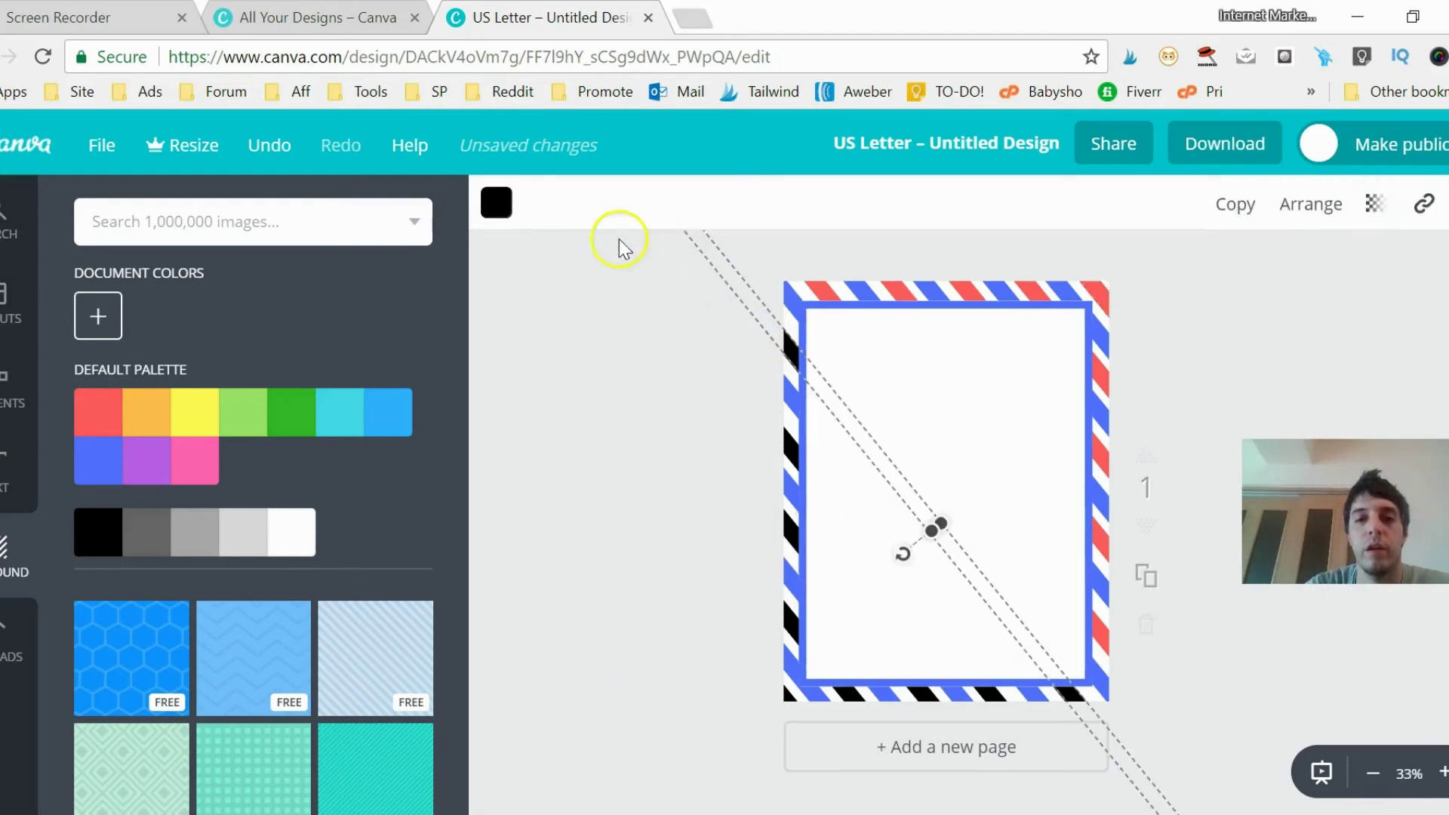
left_click(495, 203)
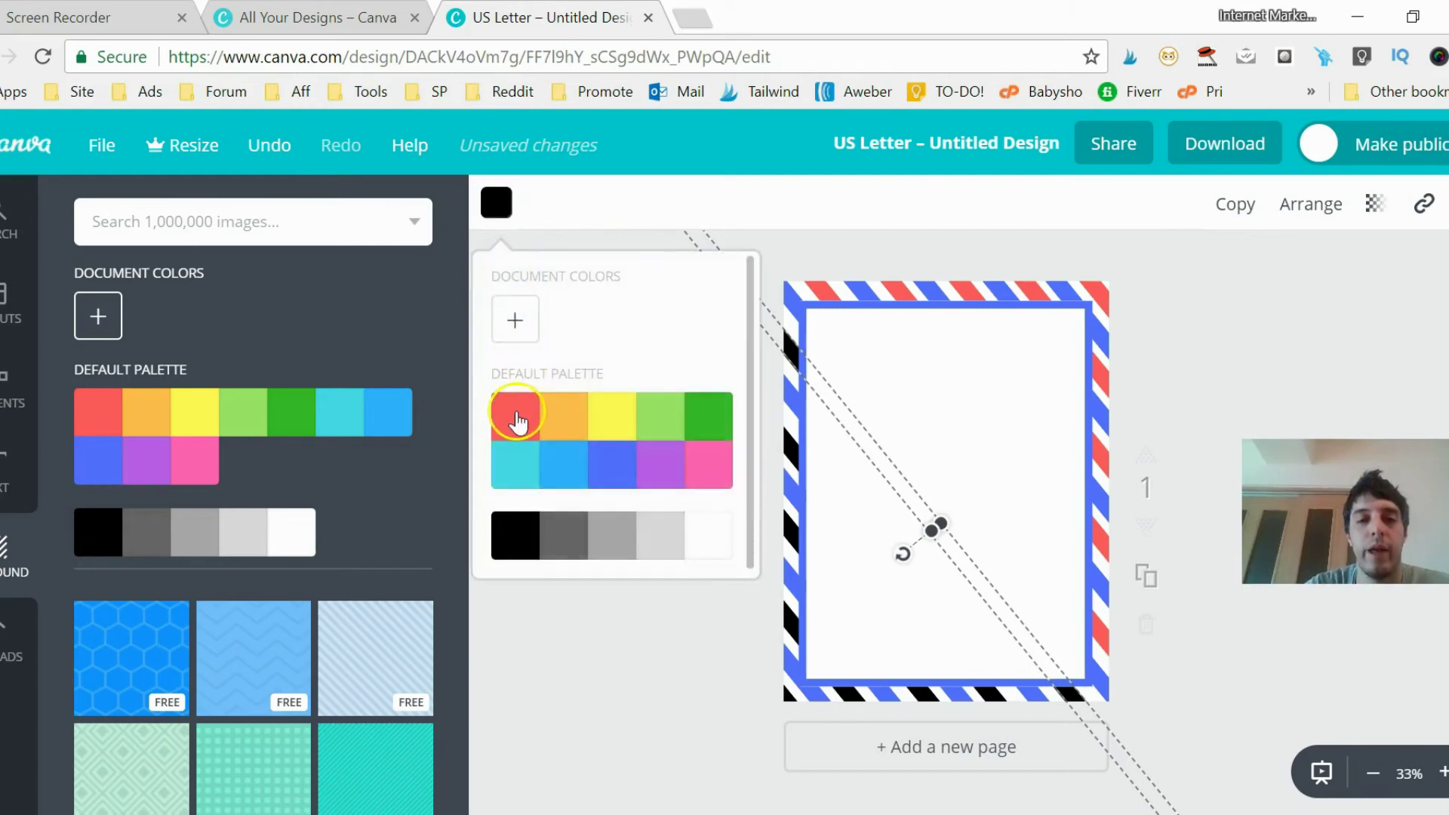
left_click(600, 742)
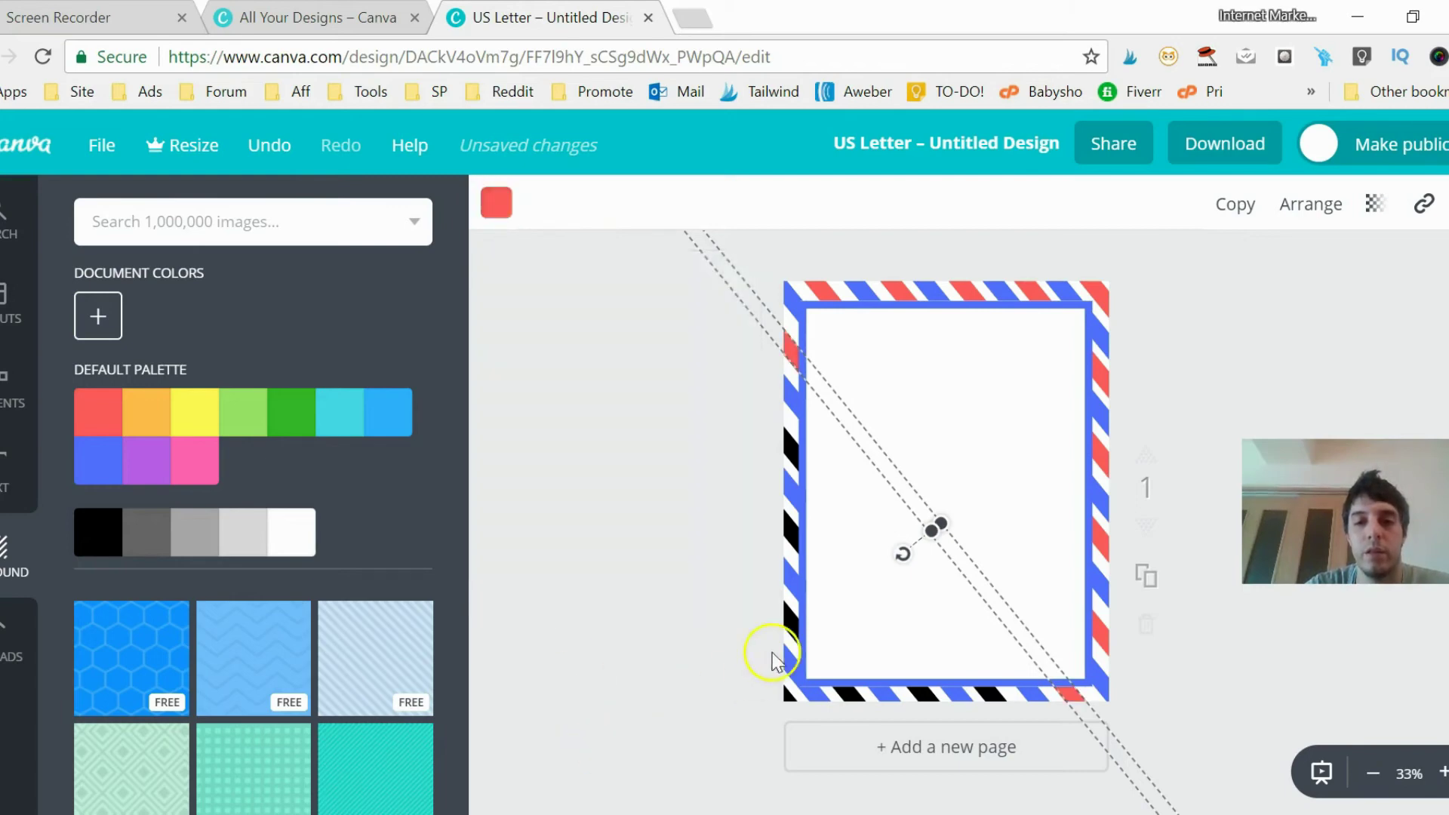
left_click(789, 436)
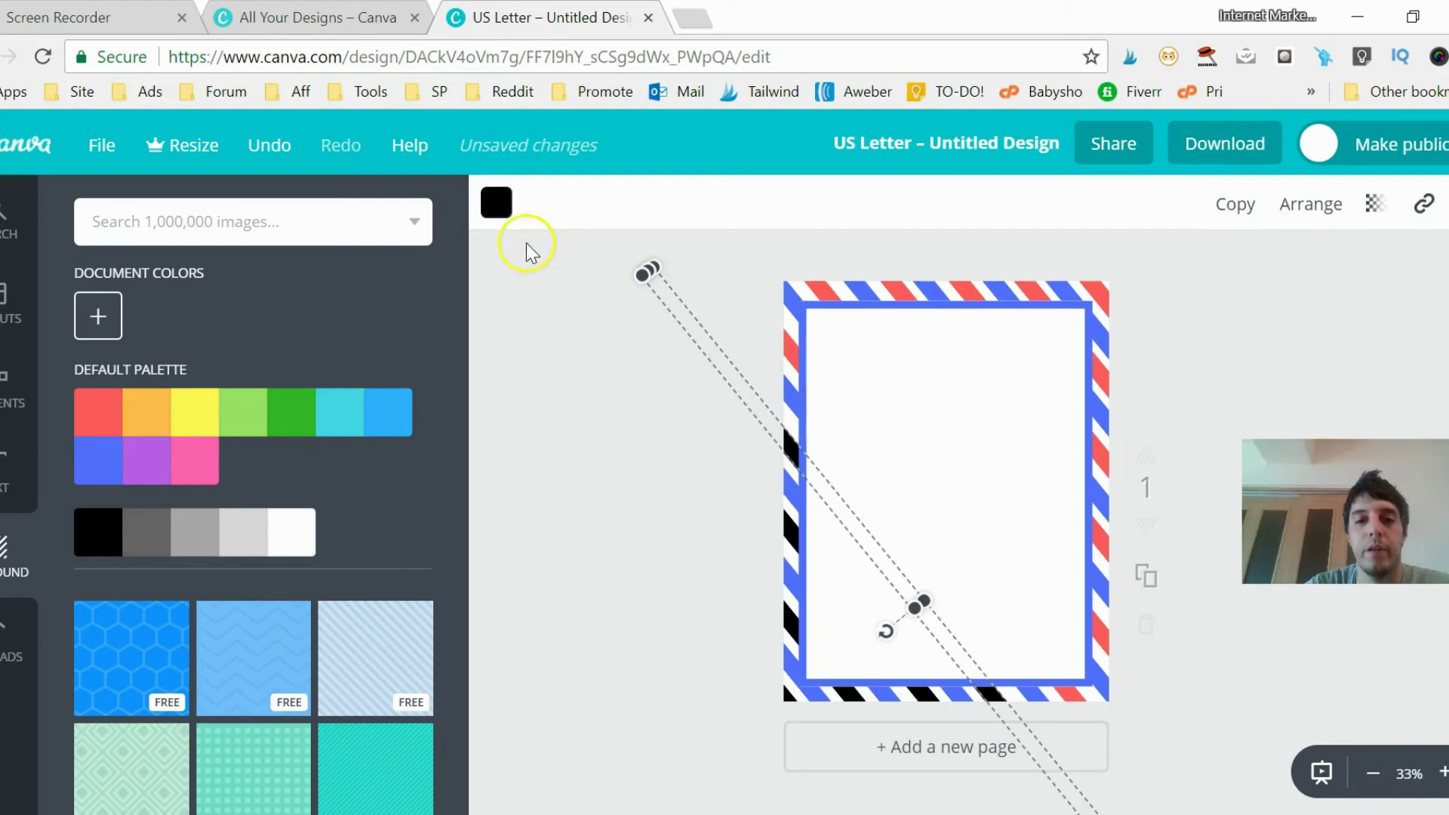
left_click(499, 208)
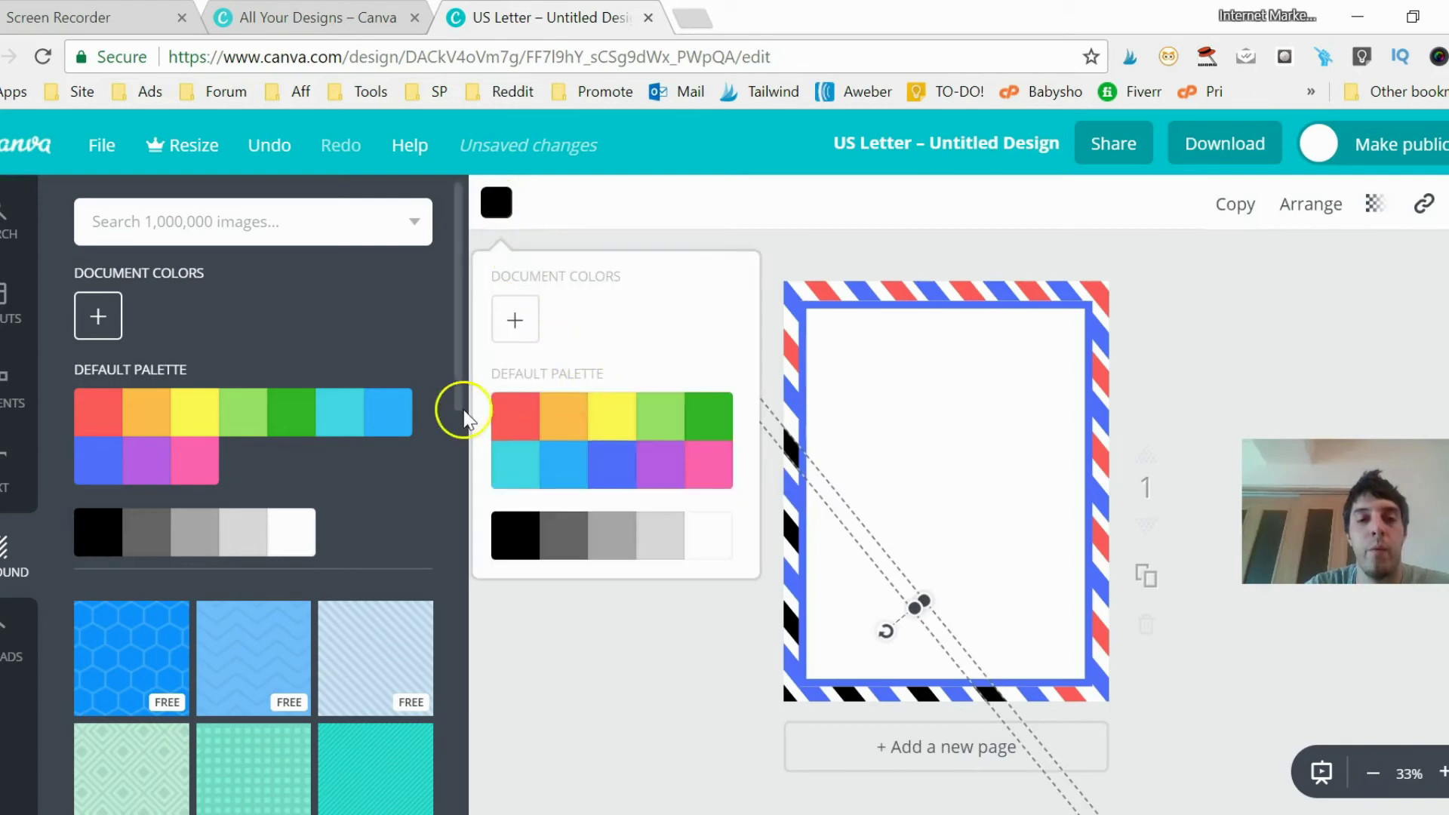
left_click(740, 714)
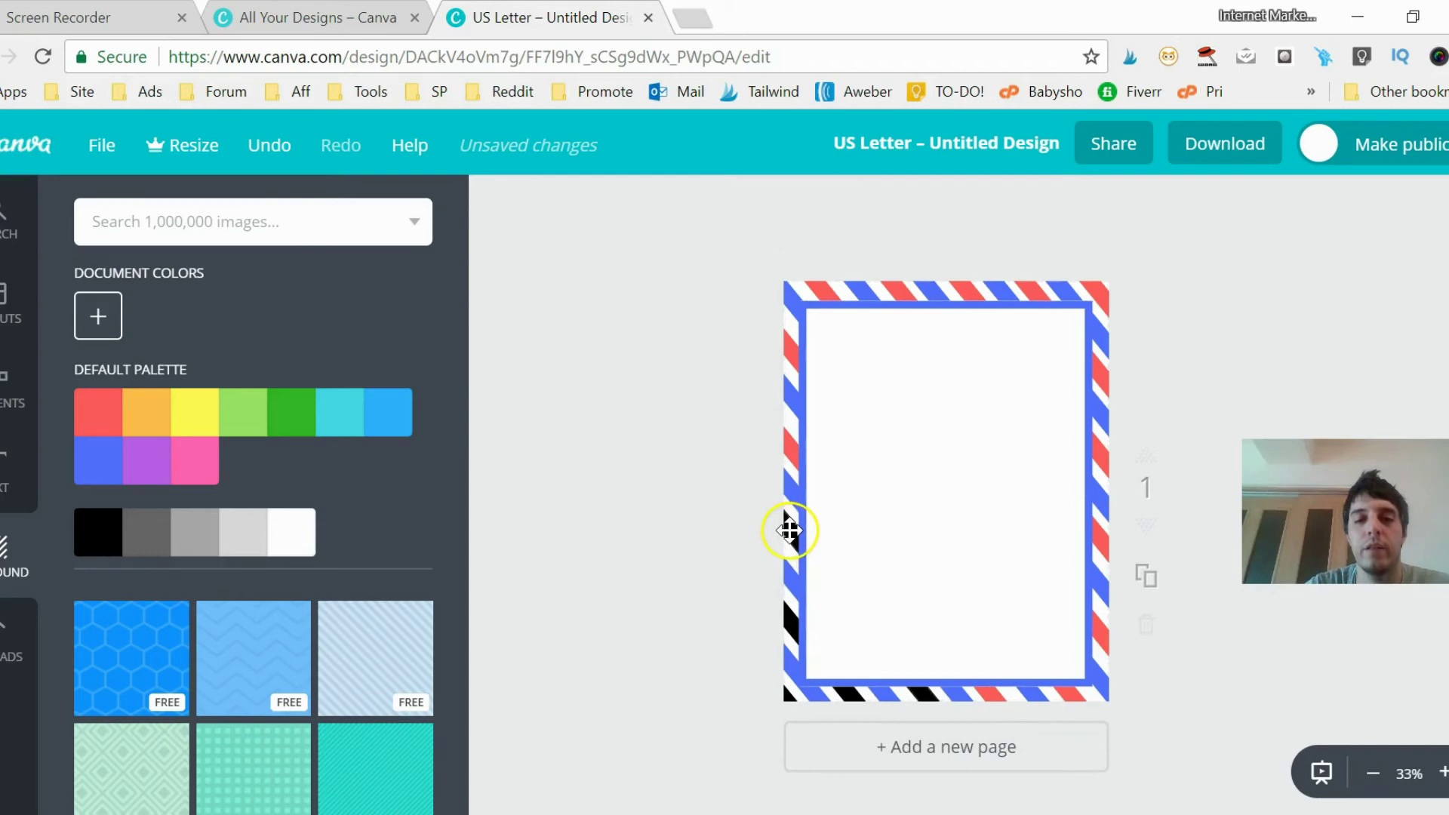
left_click(789, 531)
left_click(496, 202)
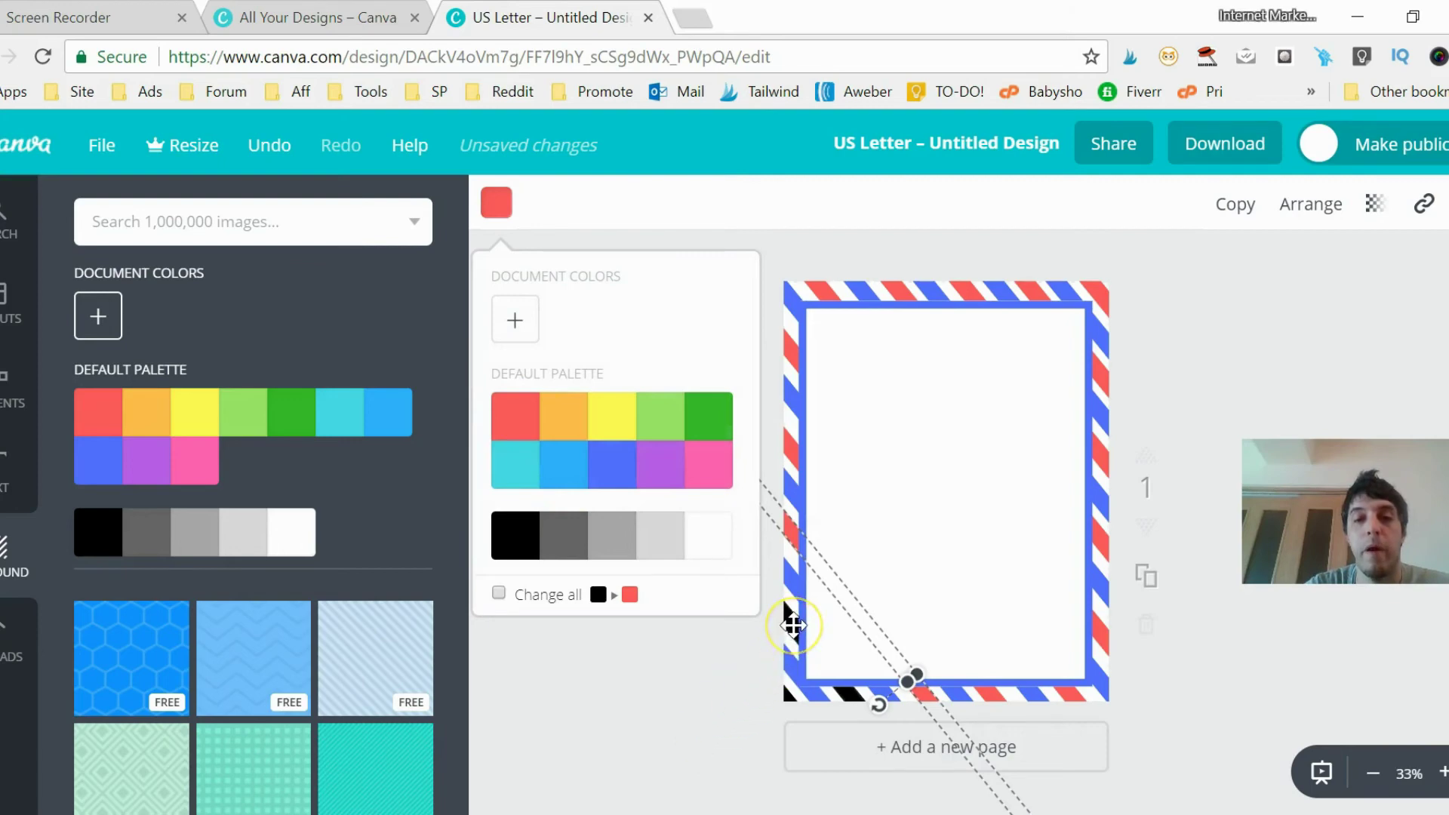
- Turn the remaining left stripe and the bottom-left corner piece red
left_click(793, 625)
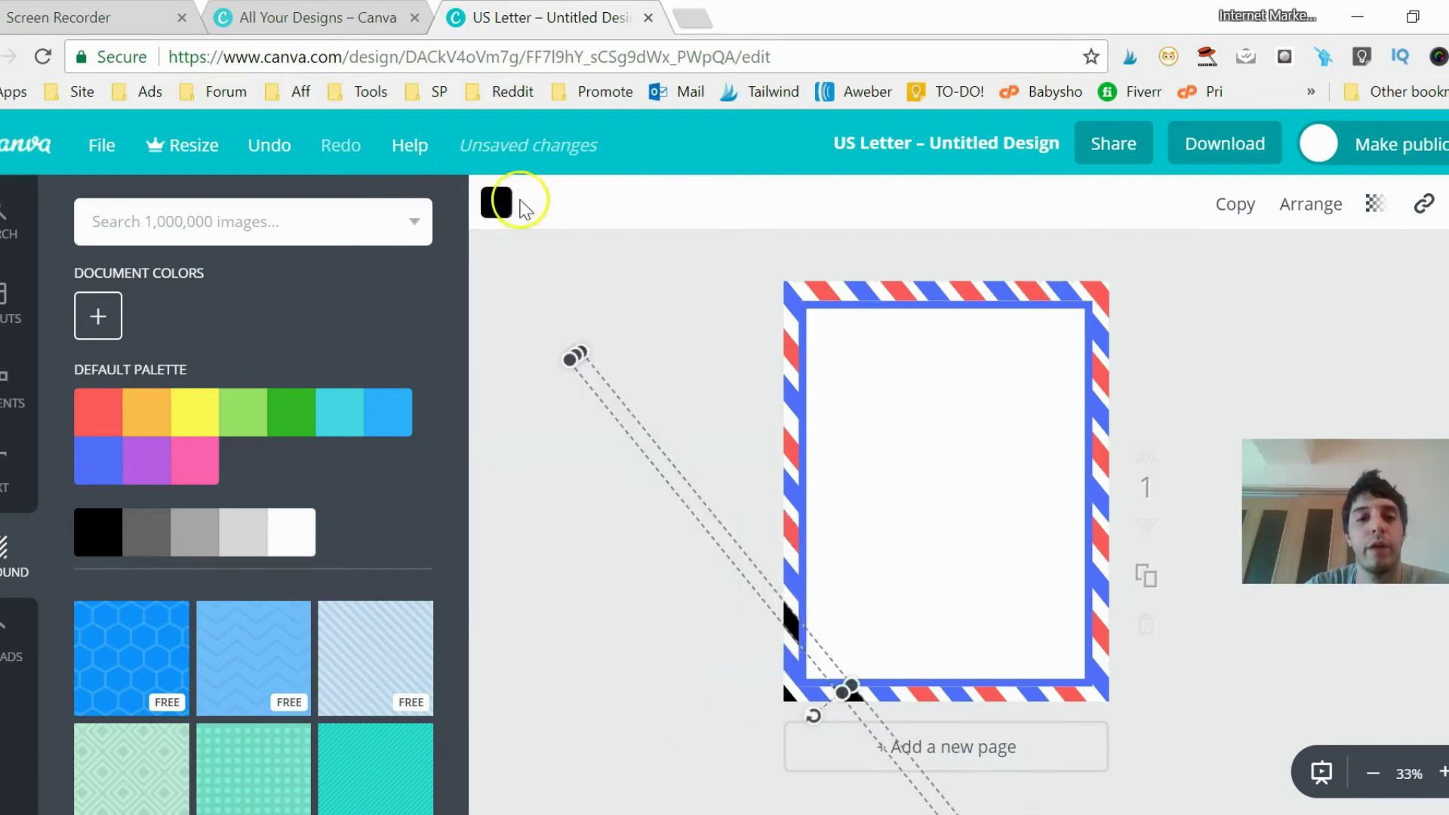
left_click(497, 202)
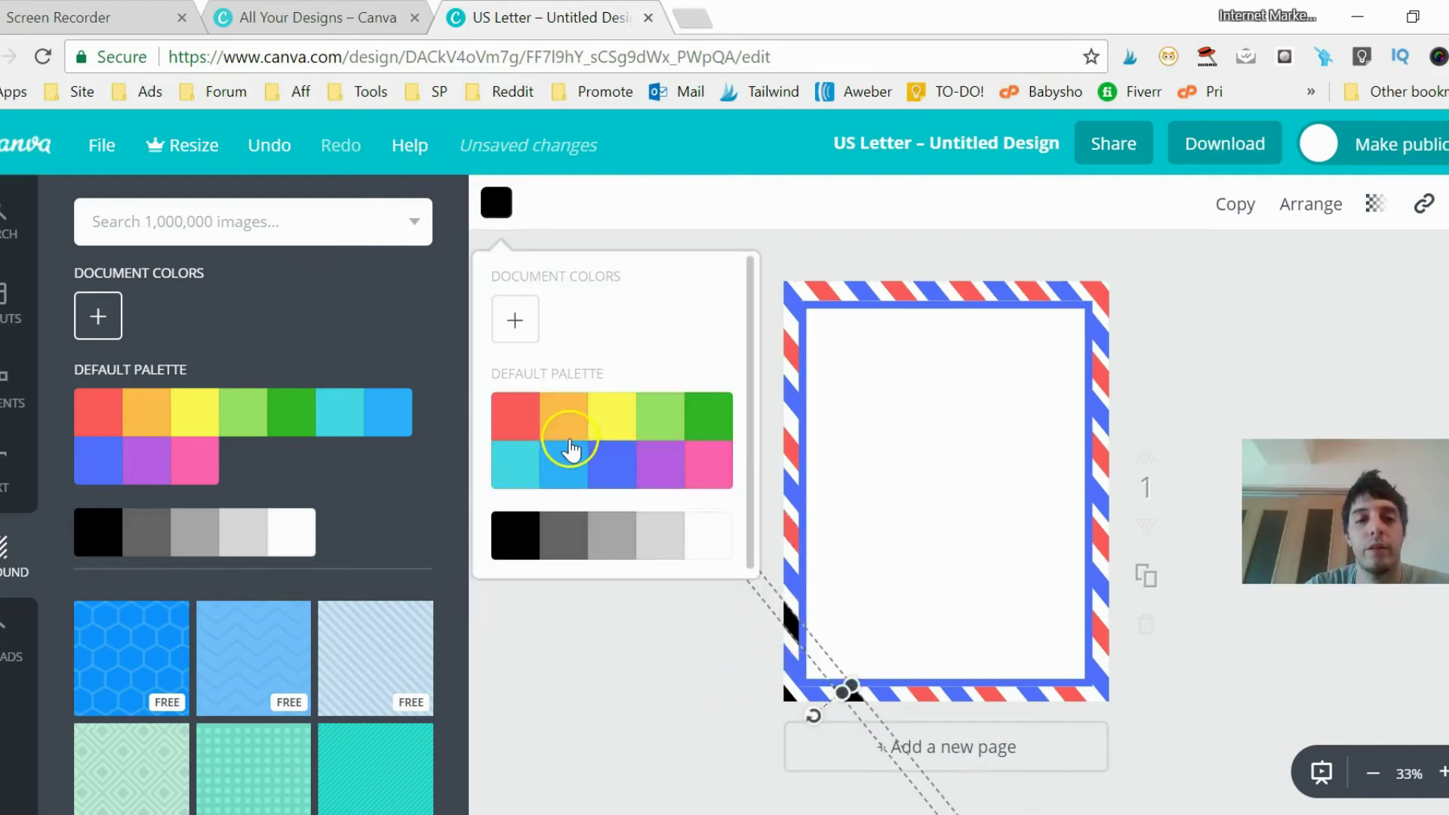
left_click(521, 415)
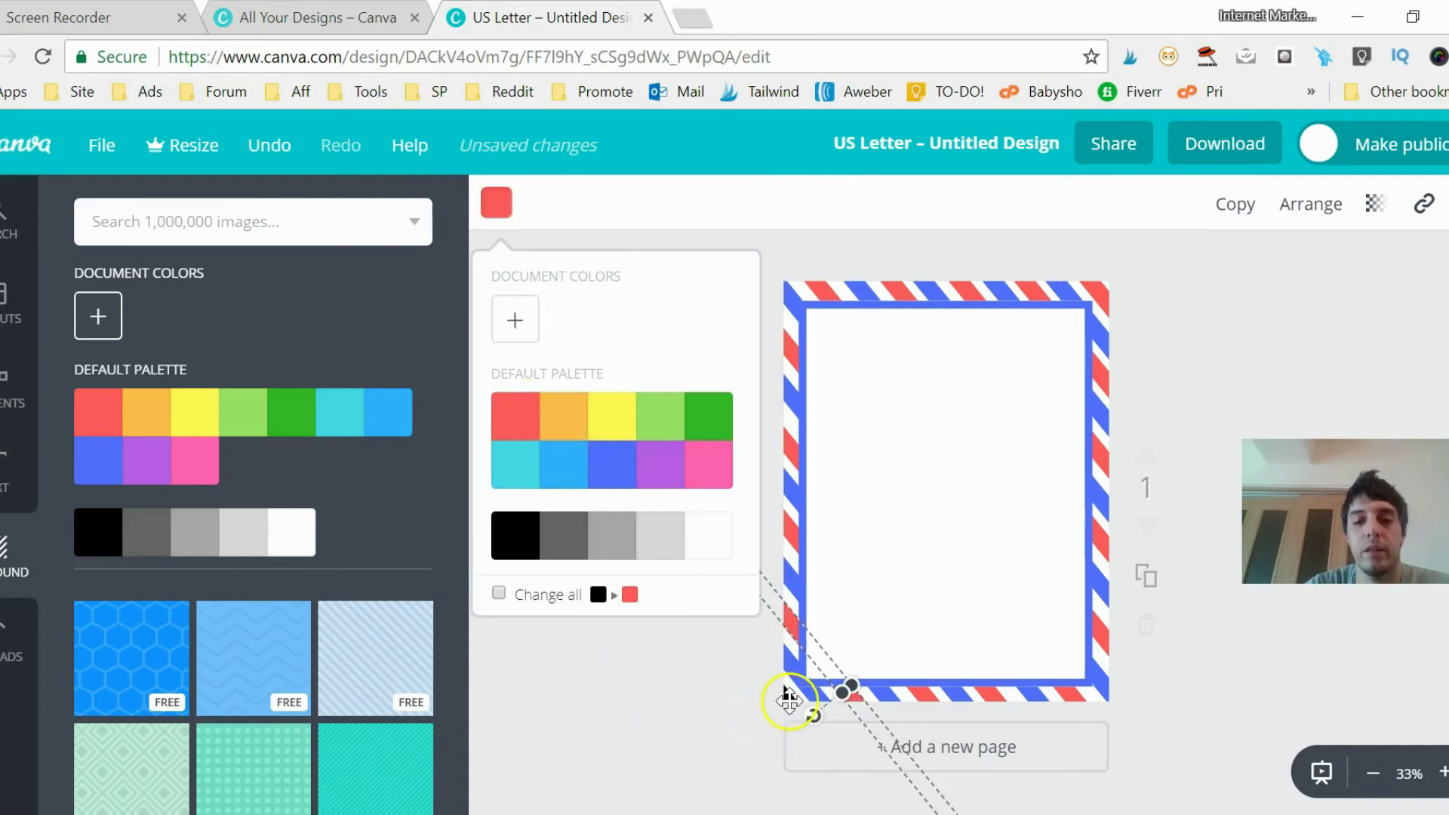
left_click_drag(790, 696, 700, 581)
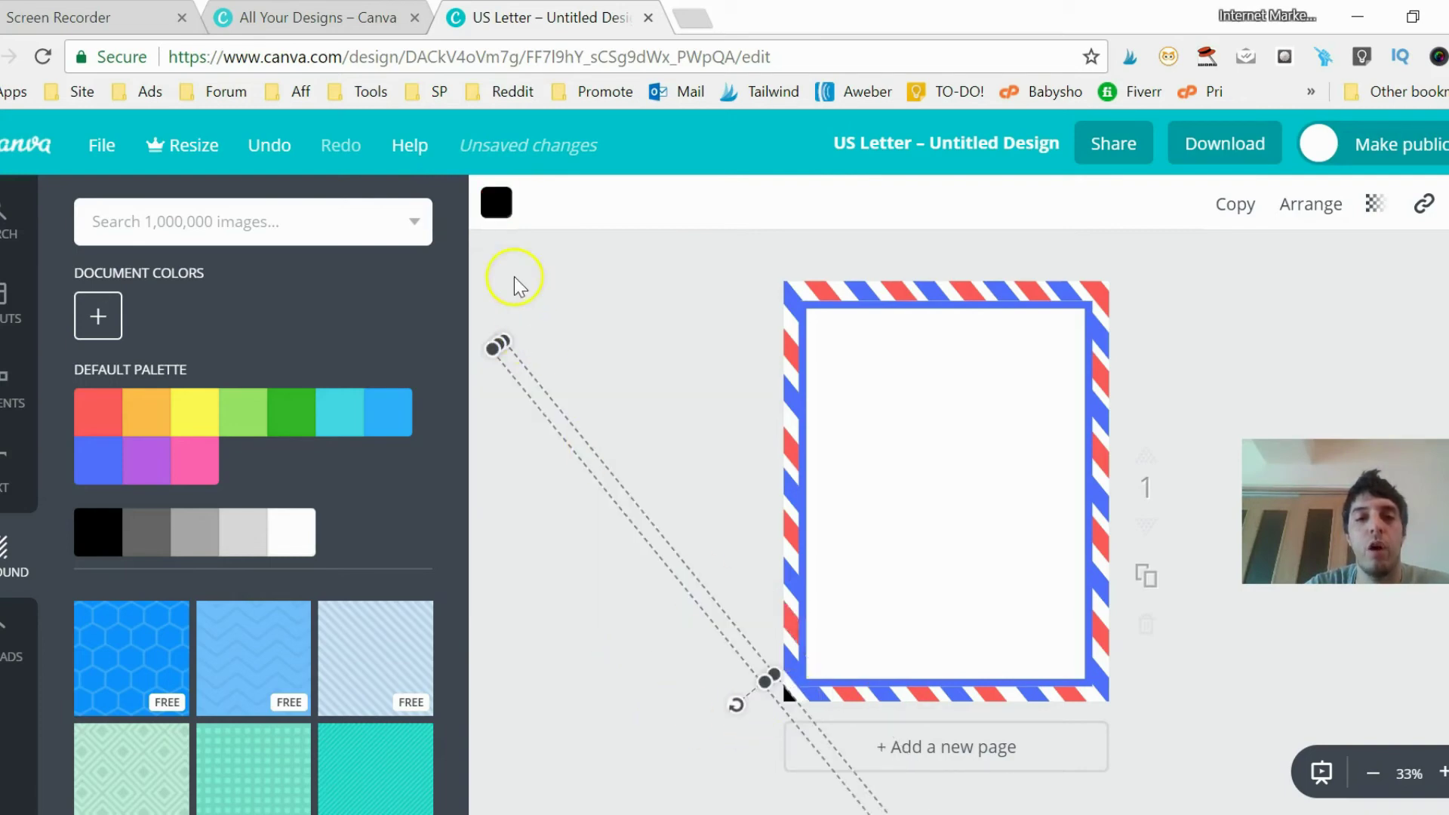
left_click(495, 202)
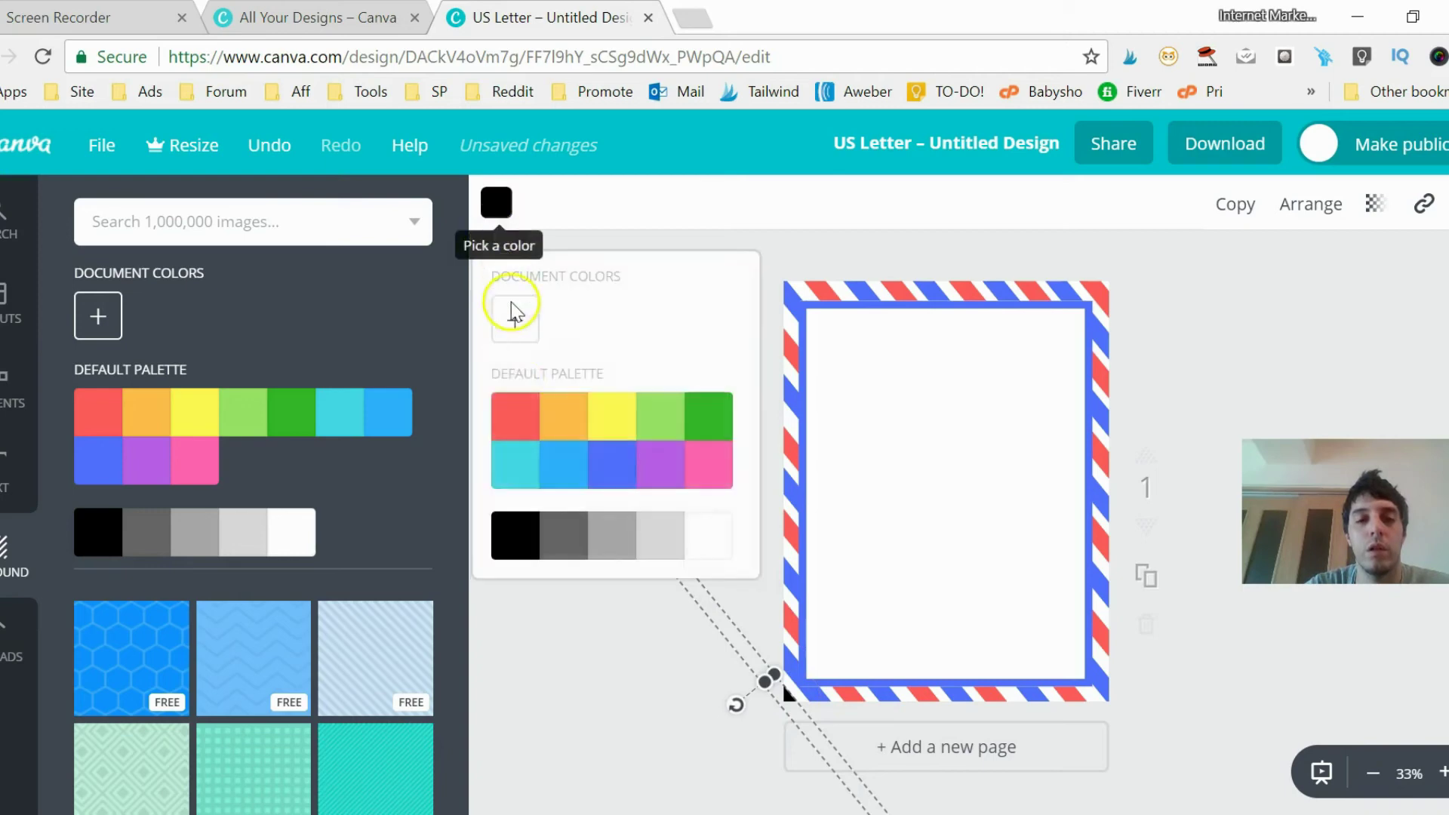
left_click(517, 416)
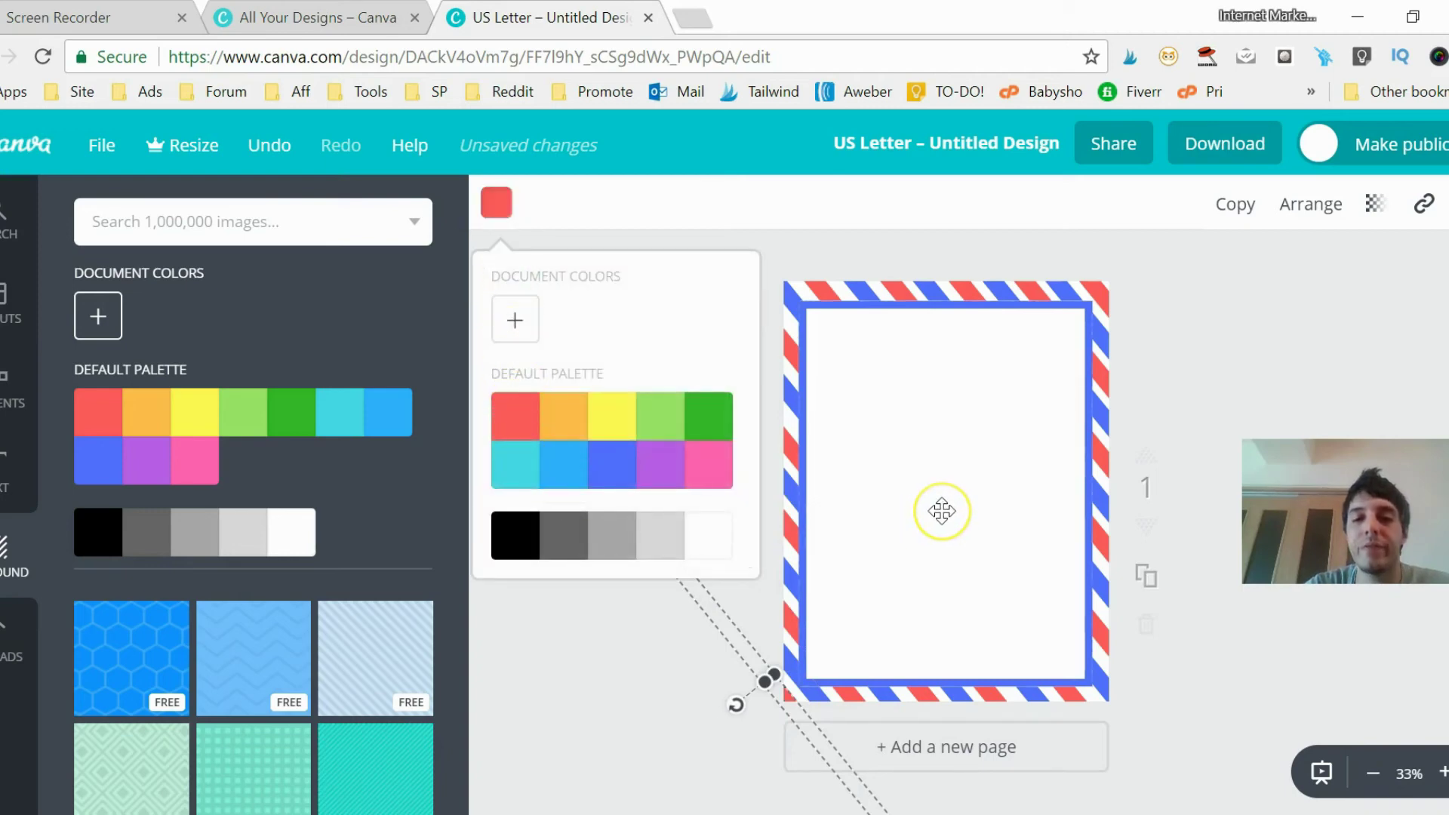
left_click(942, 511)
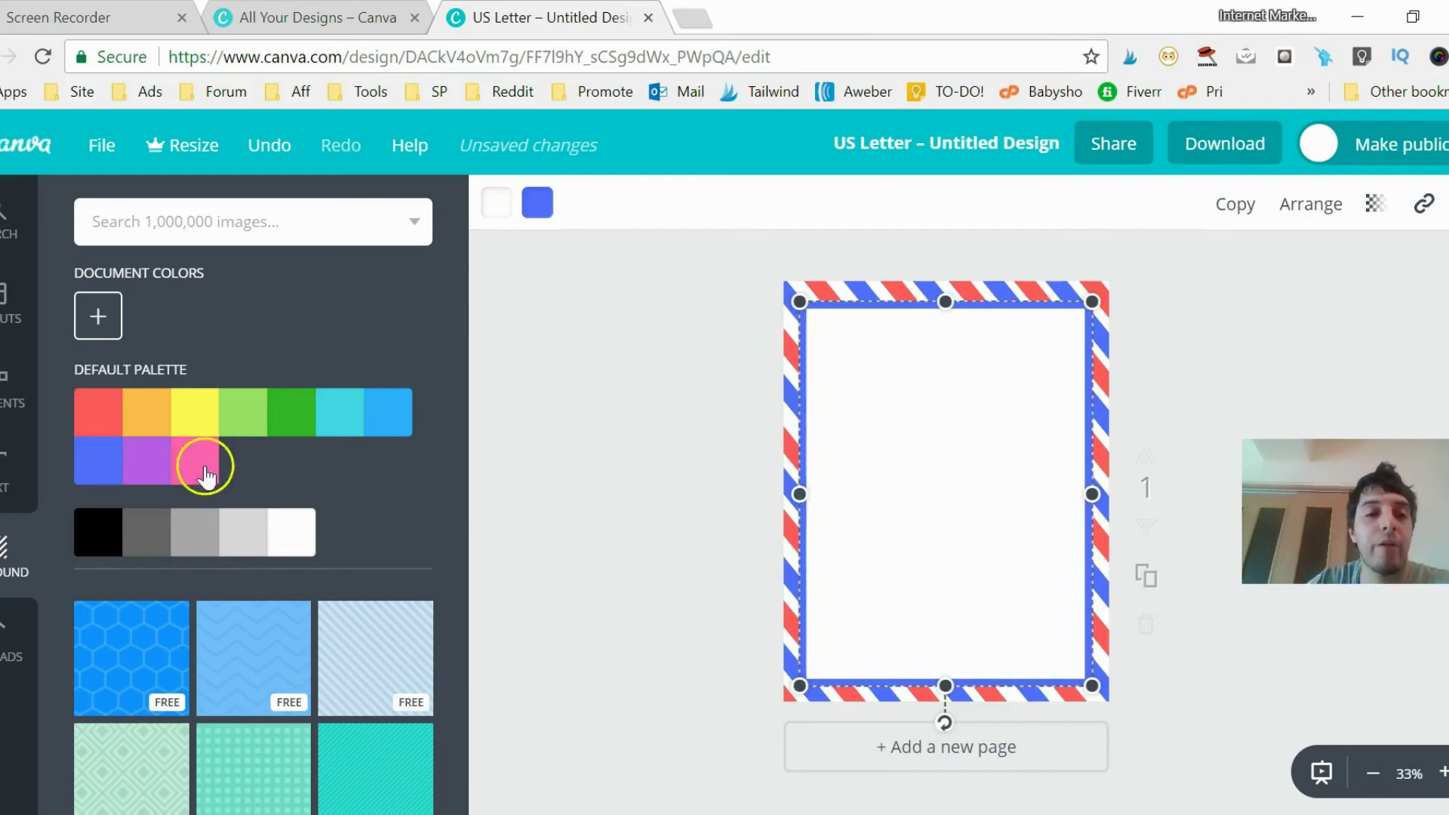
left_click(108, 543)
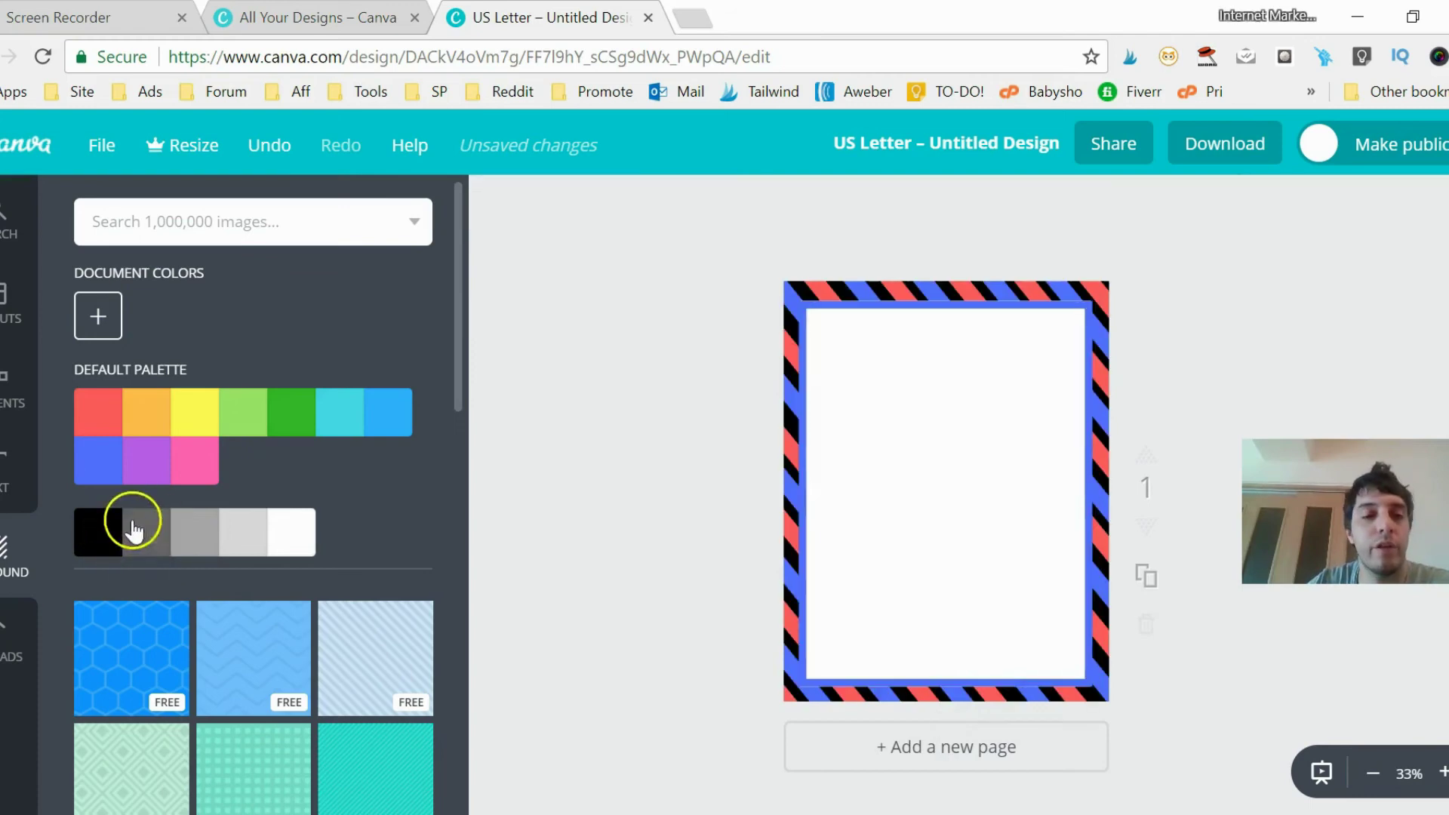
left_click(290, 537)
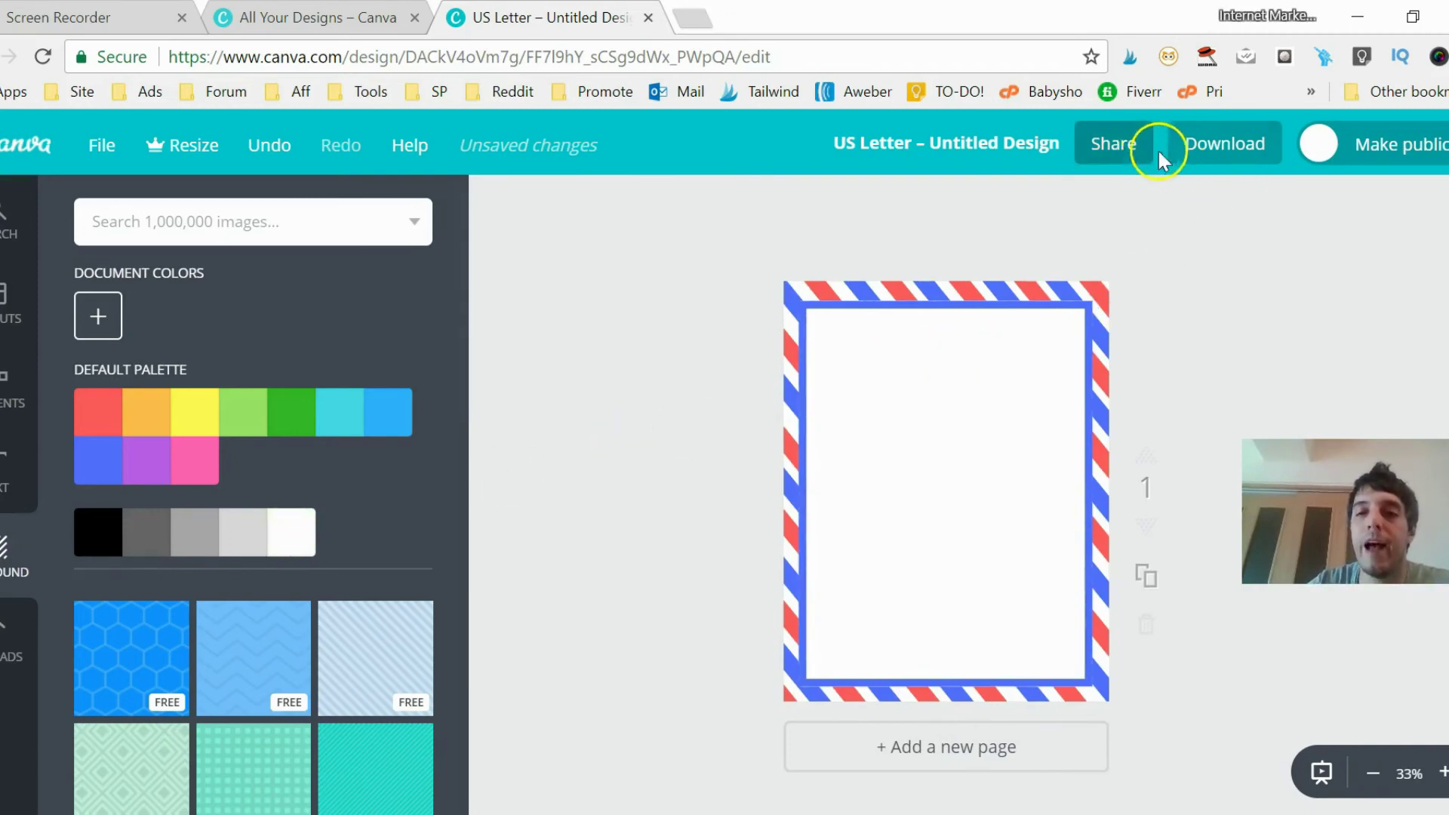
left_click(1189, 148)
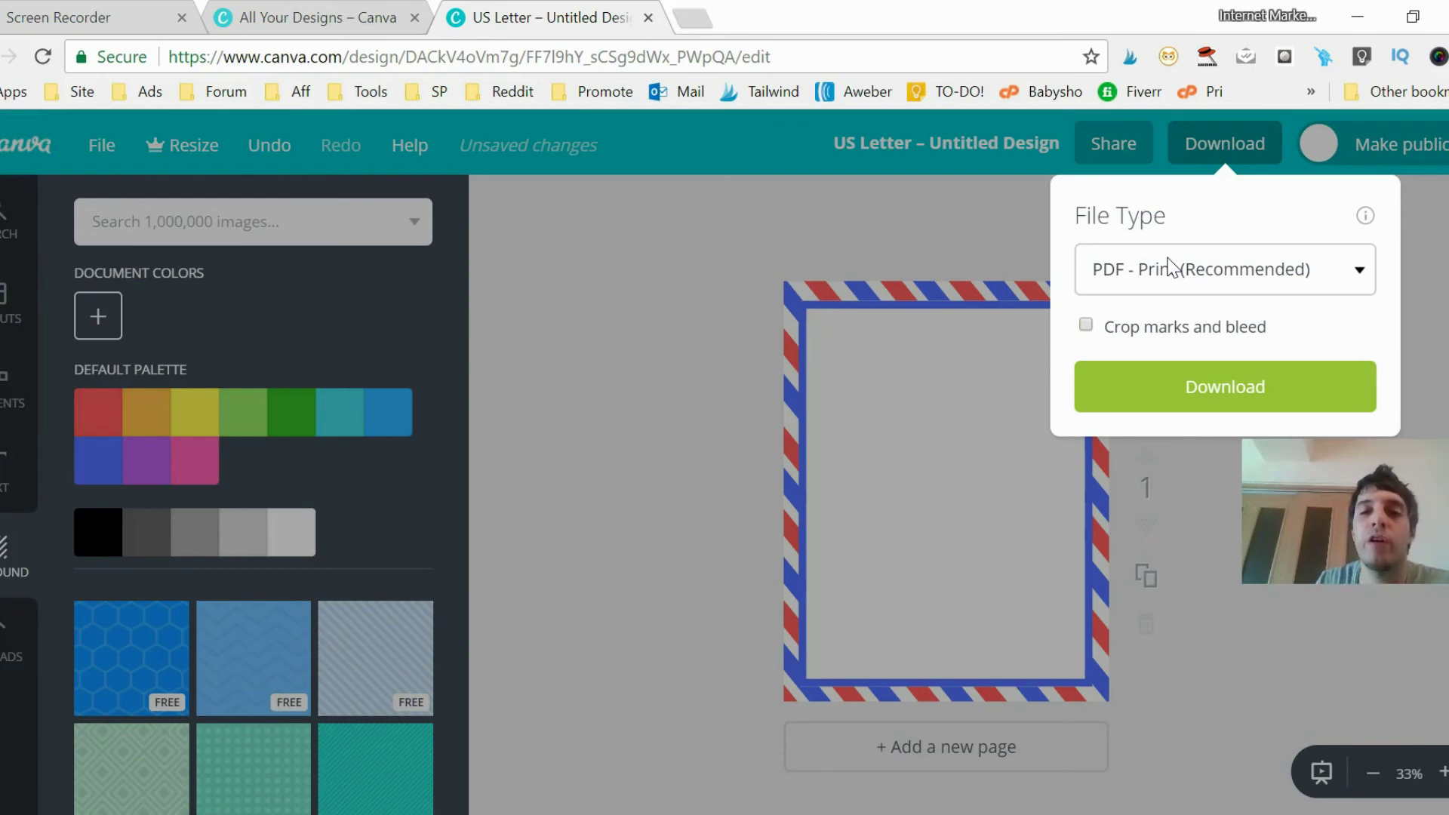
left_click(1168, 266)
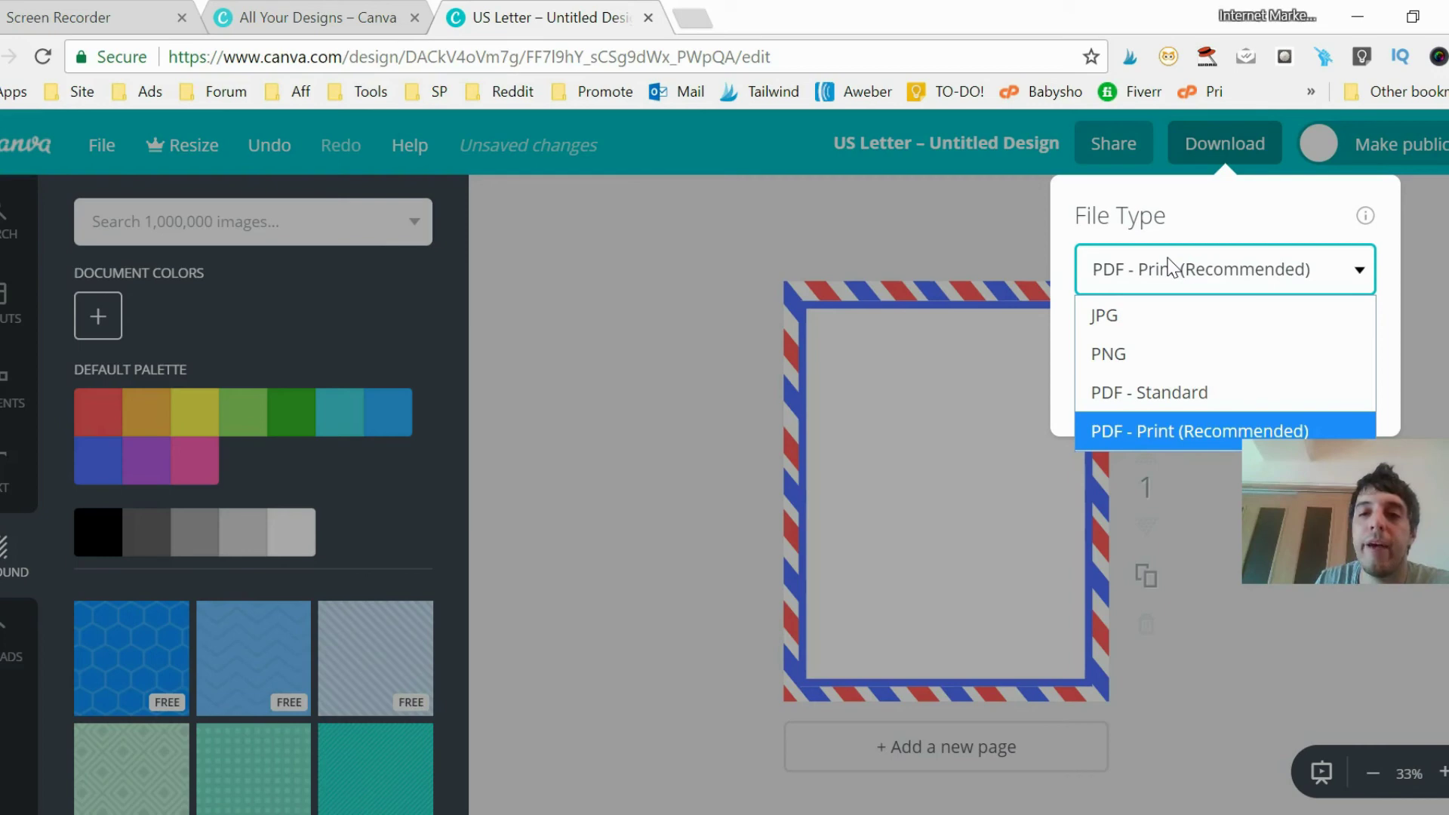
left_click(1164, 351)
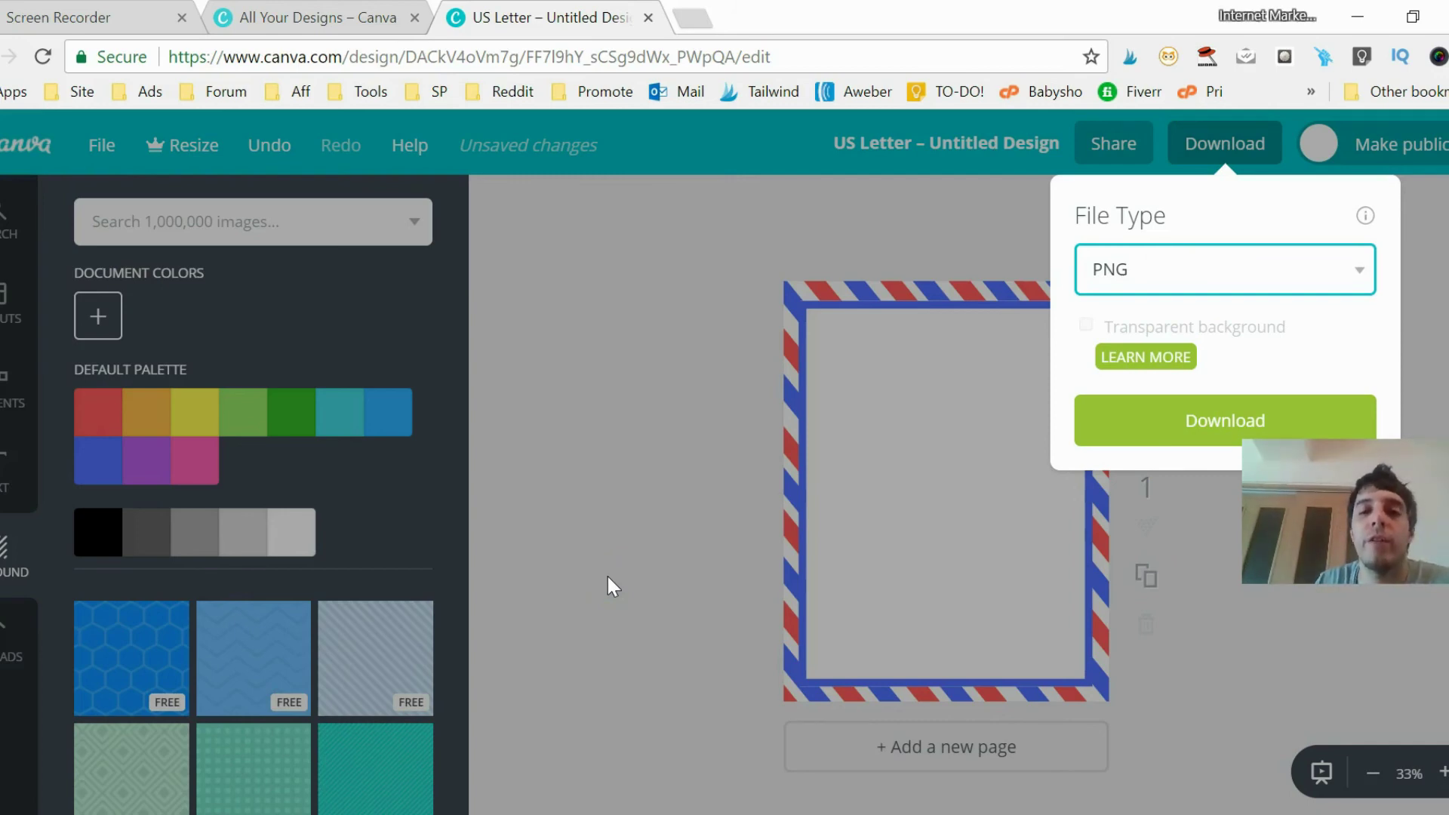
left_click(607, 578)
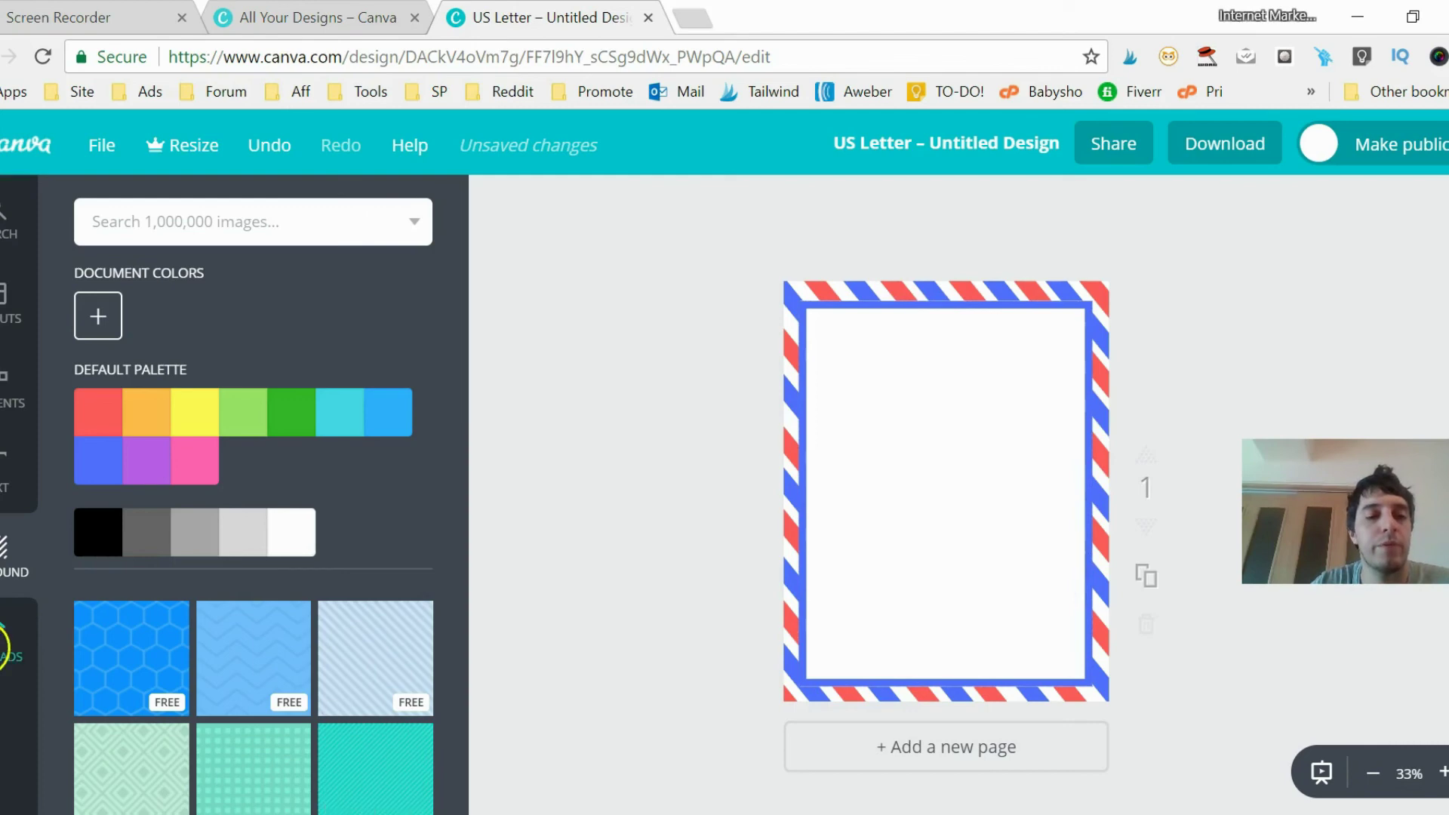
- Show the uploaded images and scroll down to the letter-C clouds worksheet
left_click(3, 648)
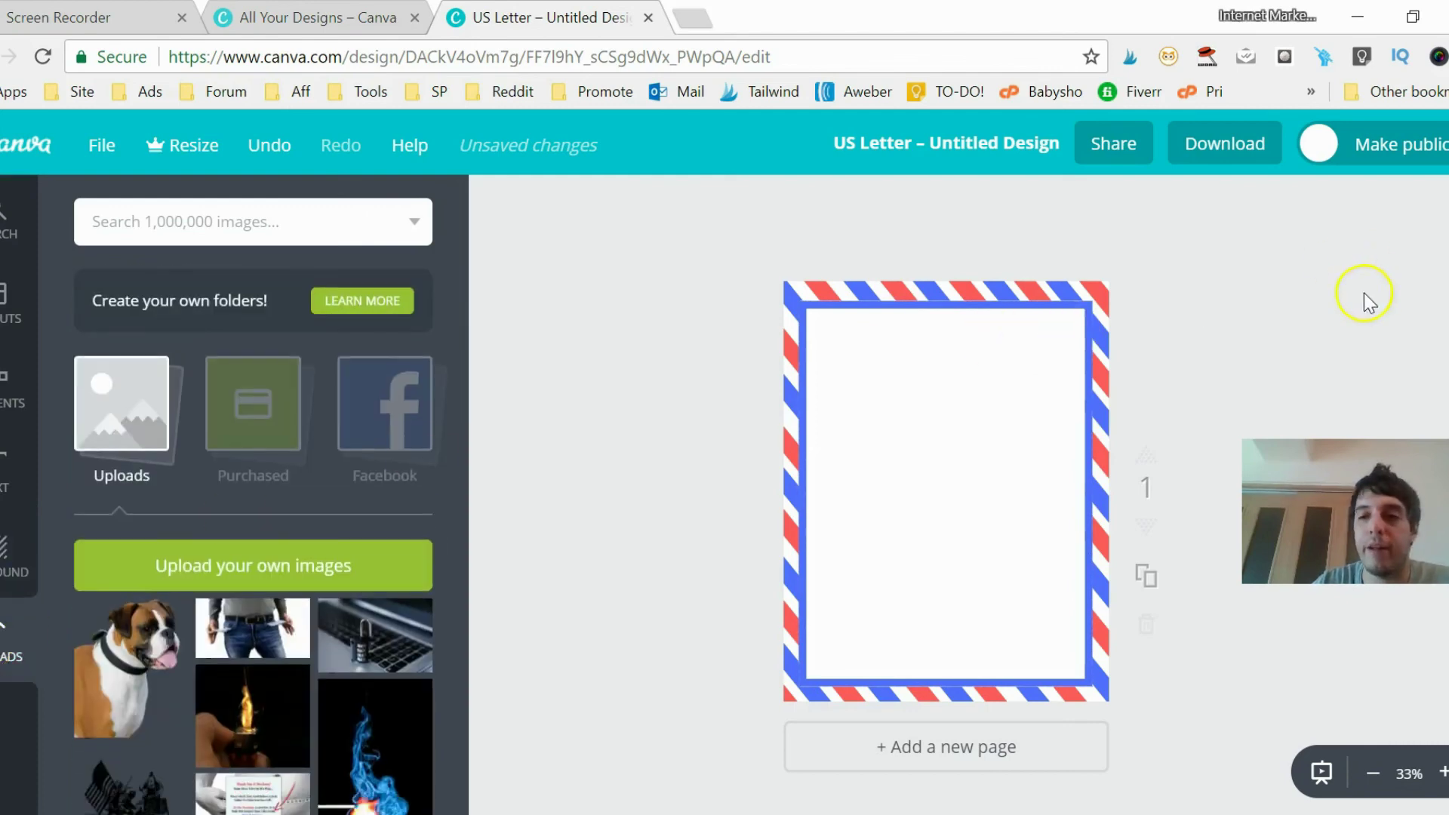
scroll(782, 640, "down", 1)
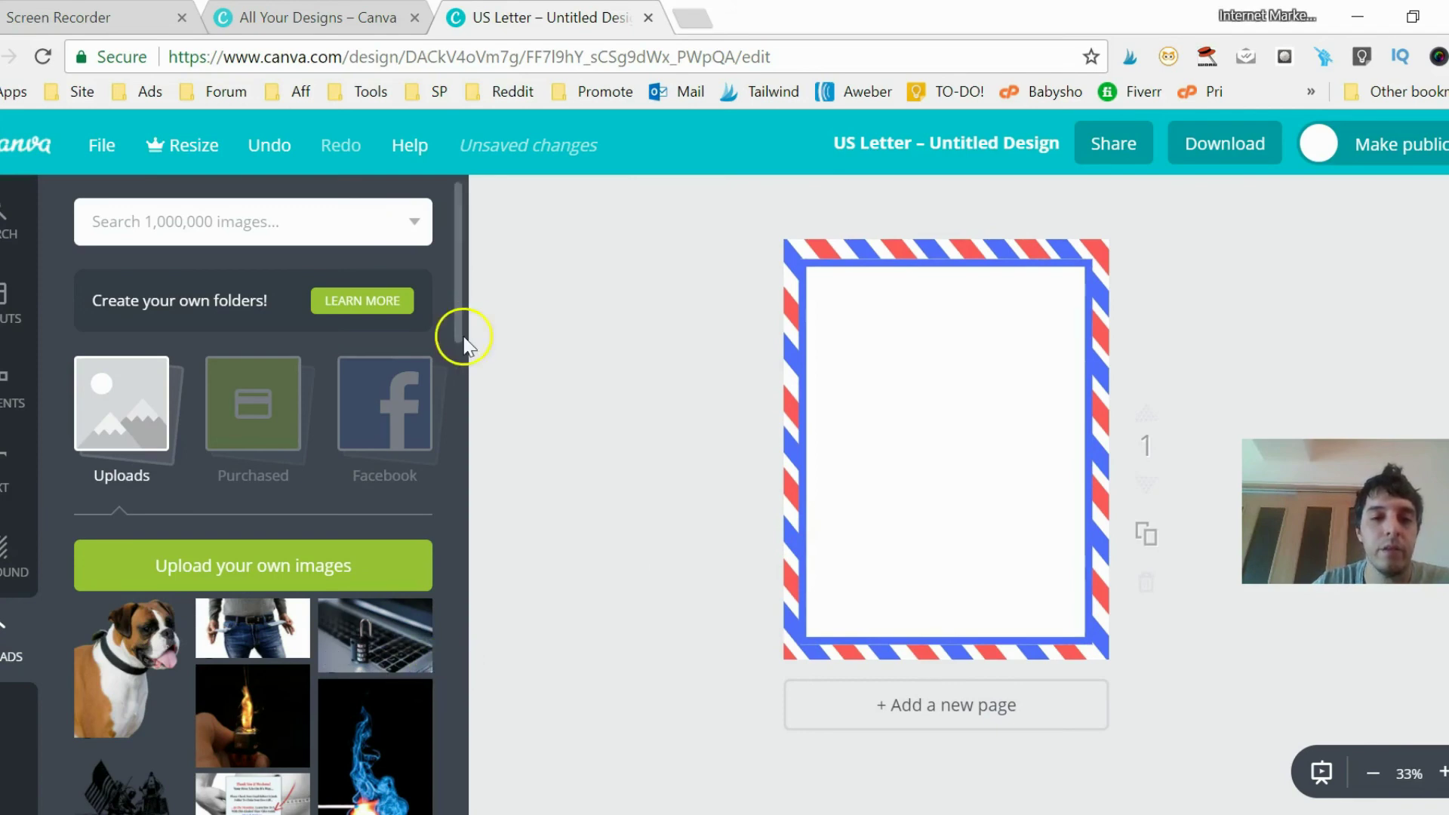
scroll(464, 453, "down", 10)
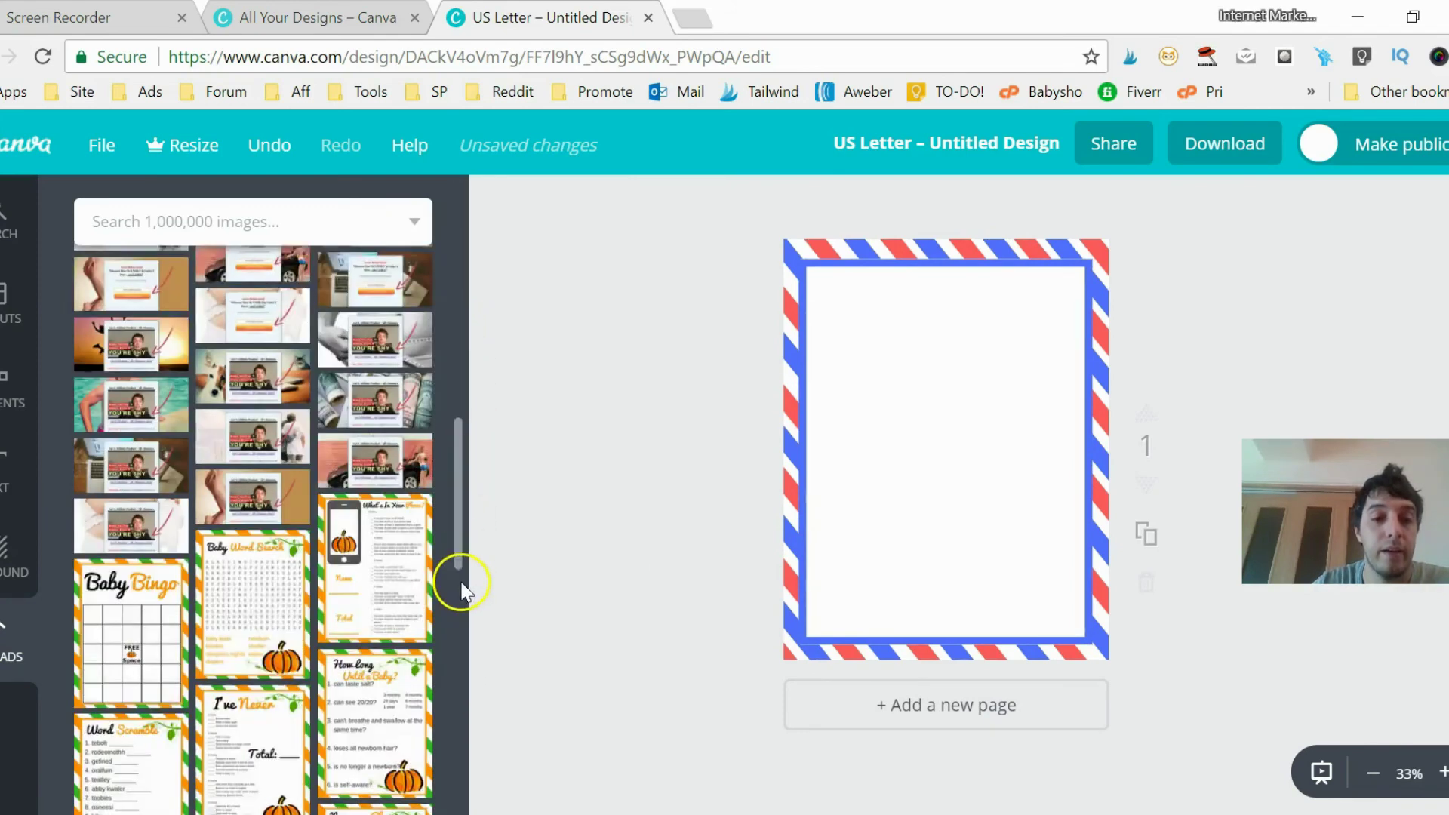
scroll(462, 690, "down", 5)
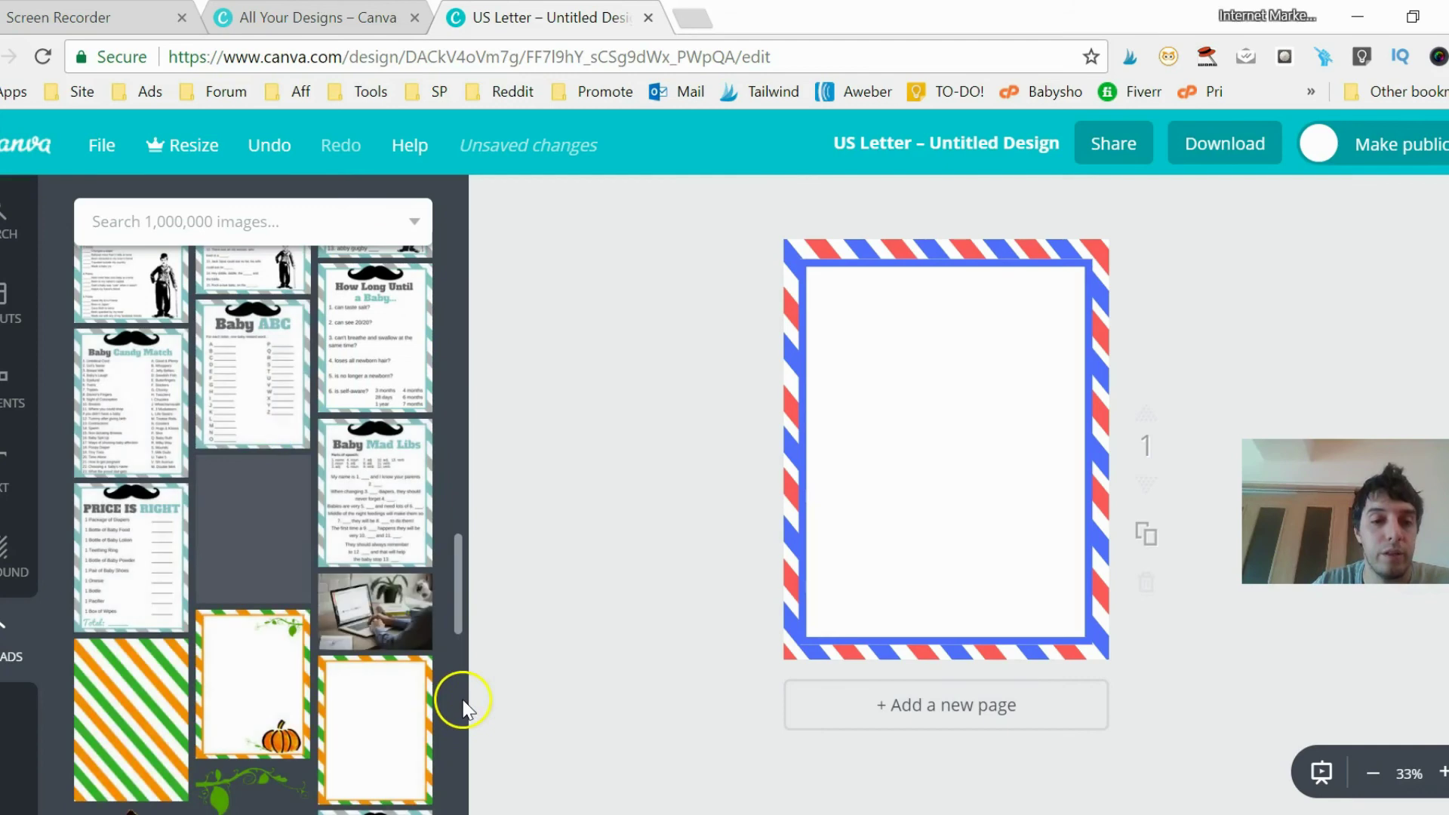
scroll(465, 743, "down", 5)
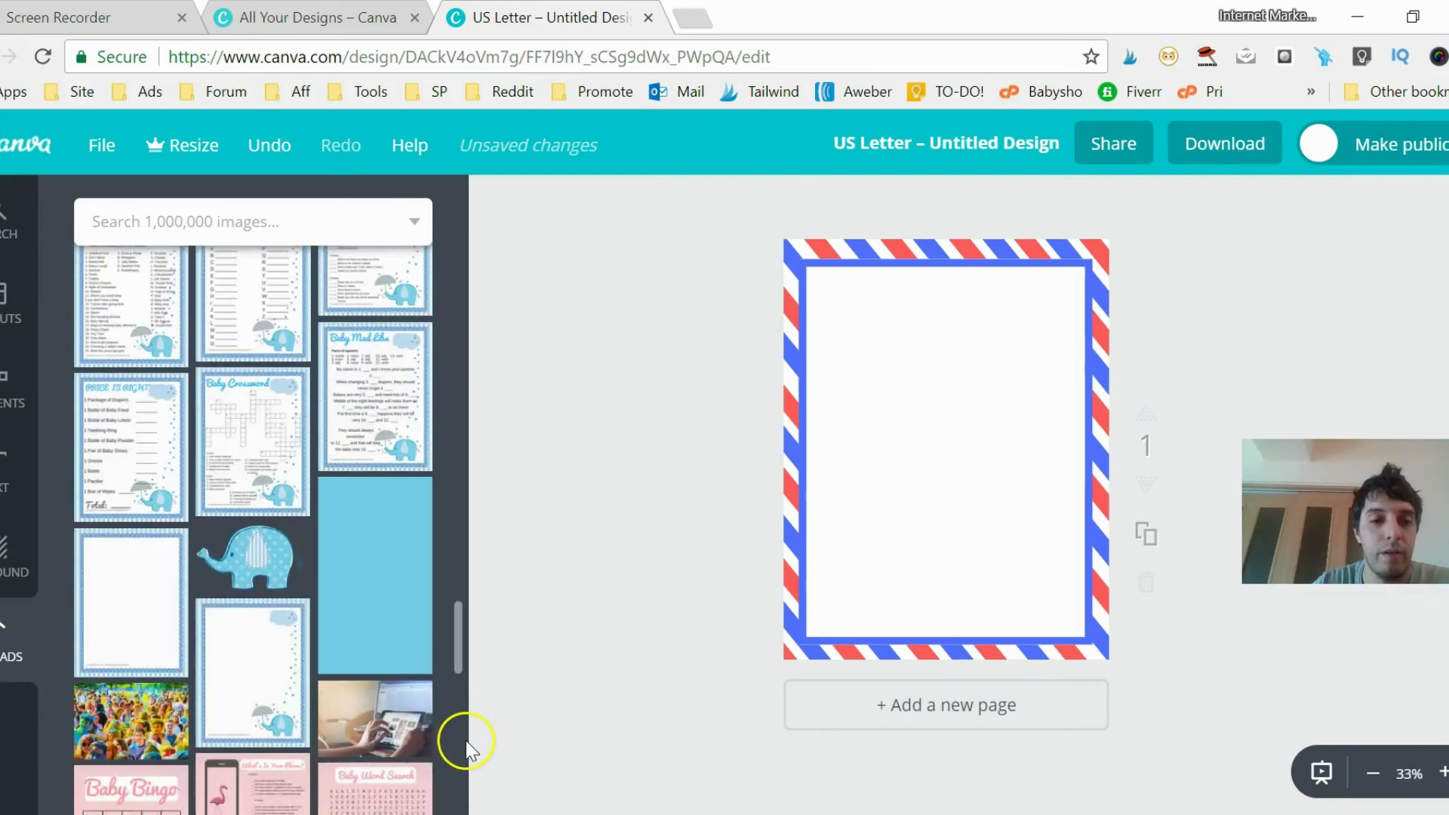
scroll(465, 751, "down", 5)
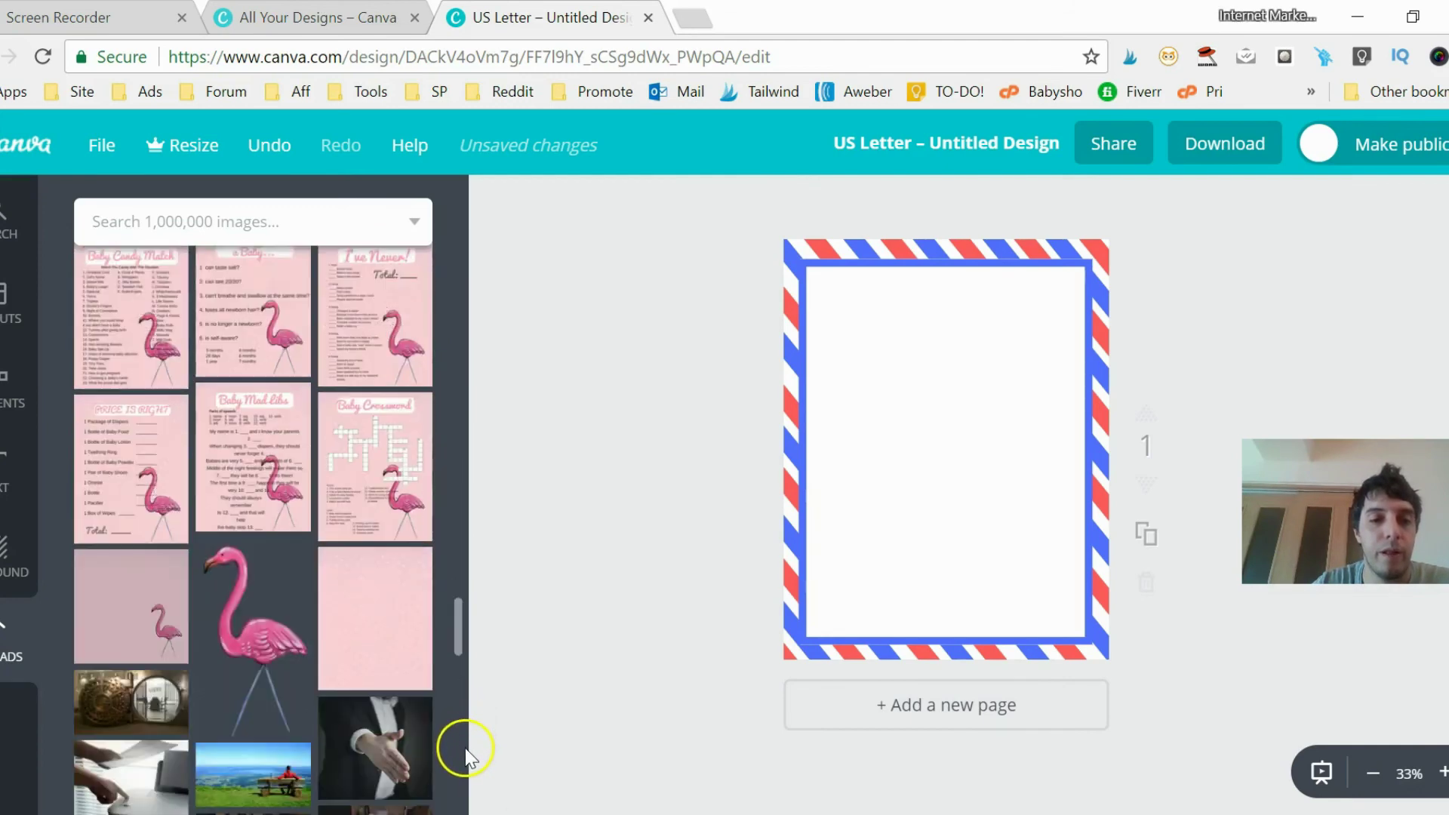
scroll(462, 732, "down", 1)
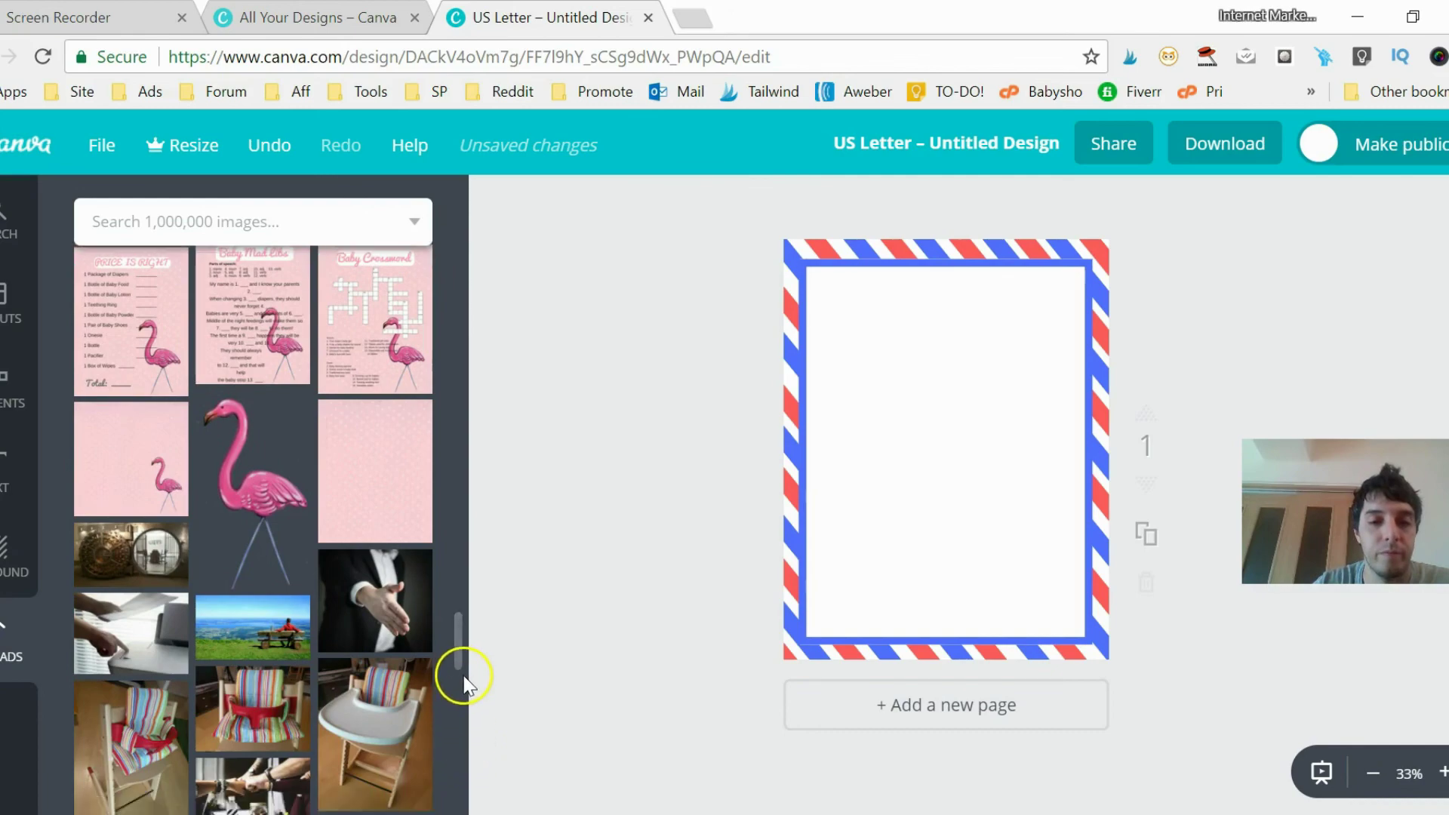
scroll(459, 686, "down", 5)
scroll(461, 724, "down", 6)
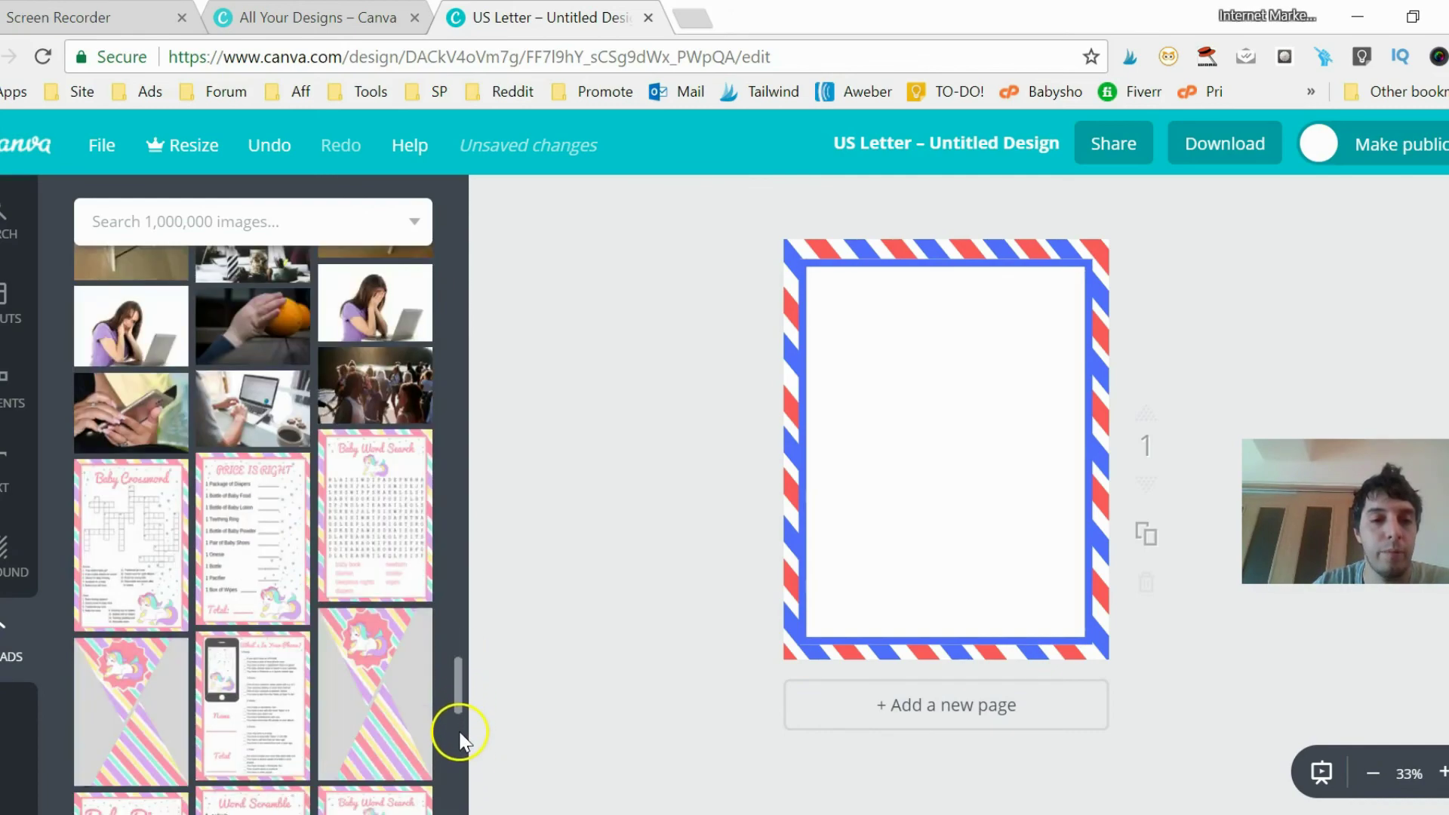
scroll(459, 754, "down", 5)
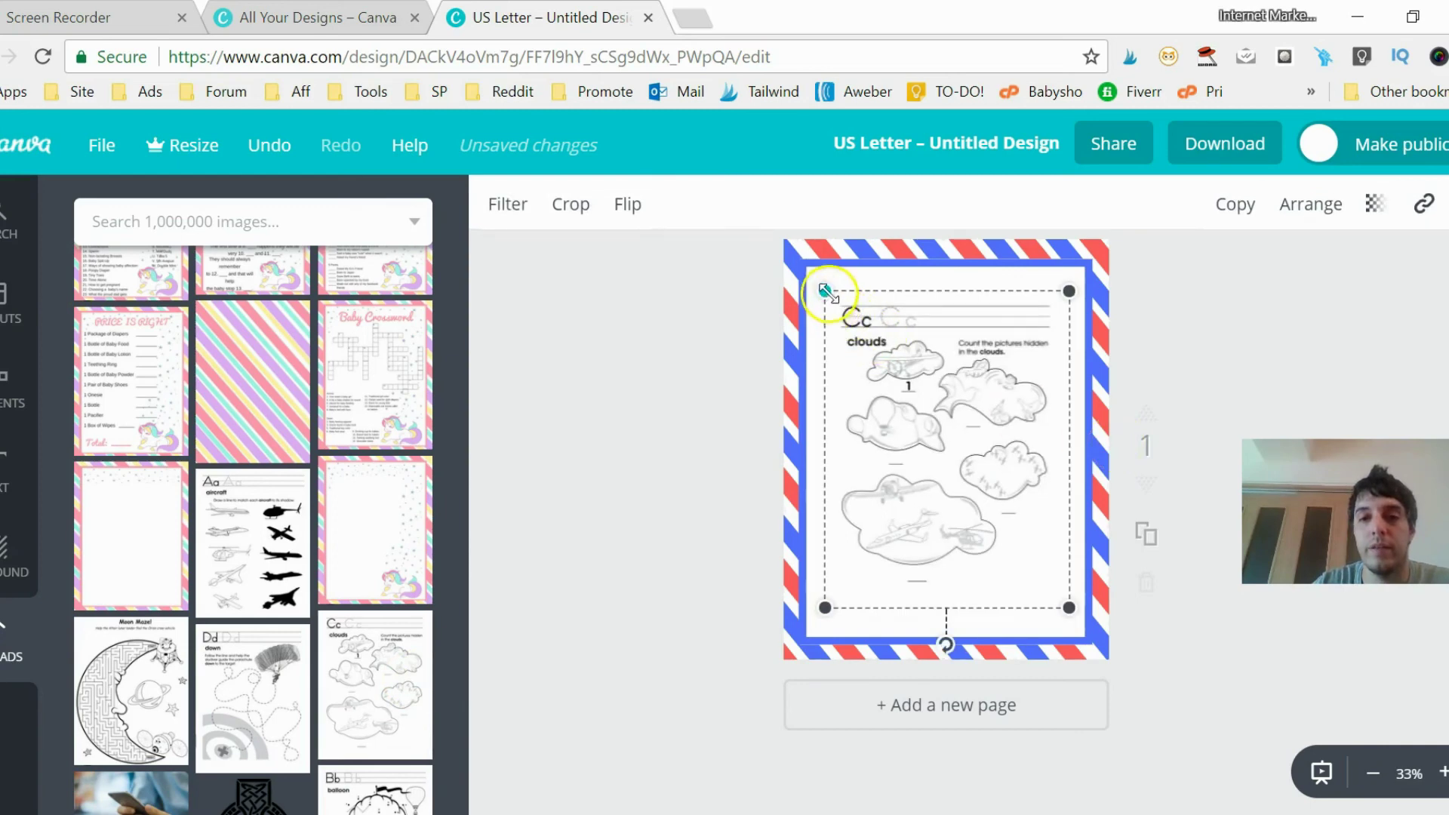
- Stretch the clouds worksheet's top-left and bottom-right corners out to the border, then deselect it
left_click_drag(824, 292, 808, 271)
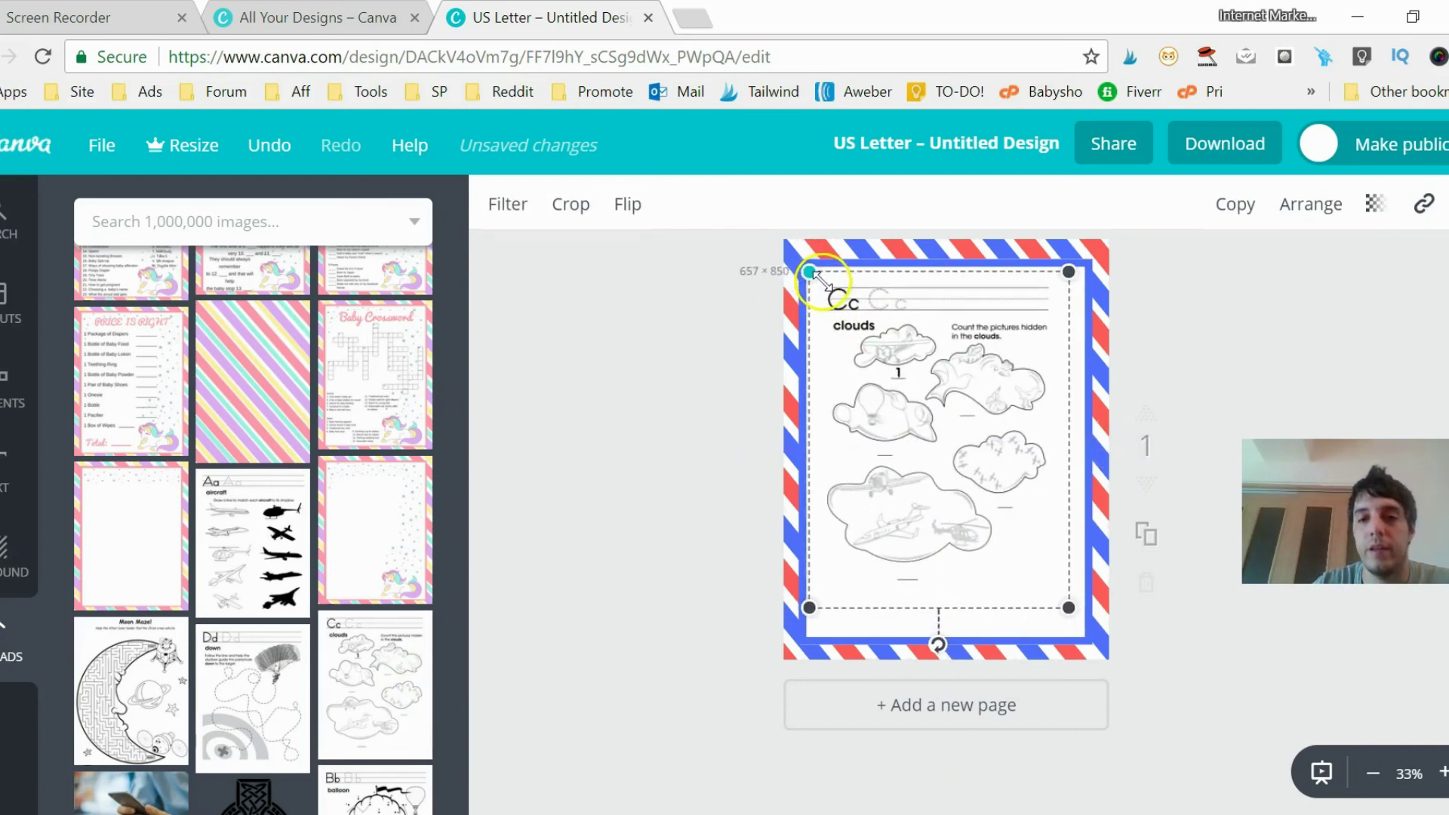
left_click_drag(1068, 604, 1084, 623)
right_click(1084, 623)
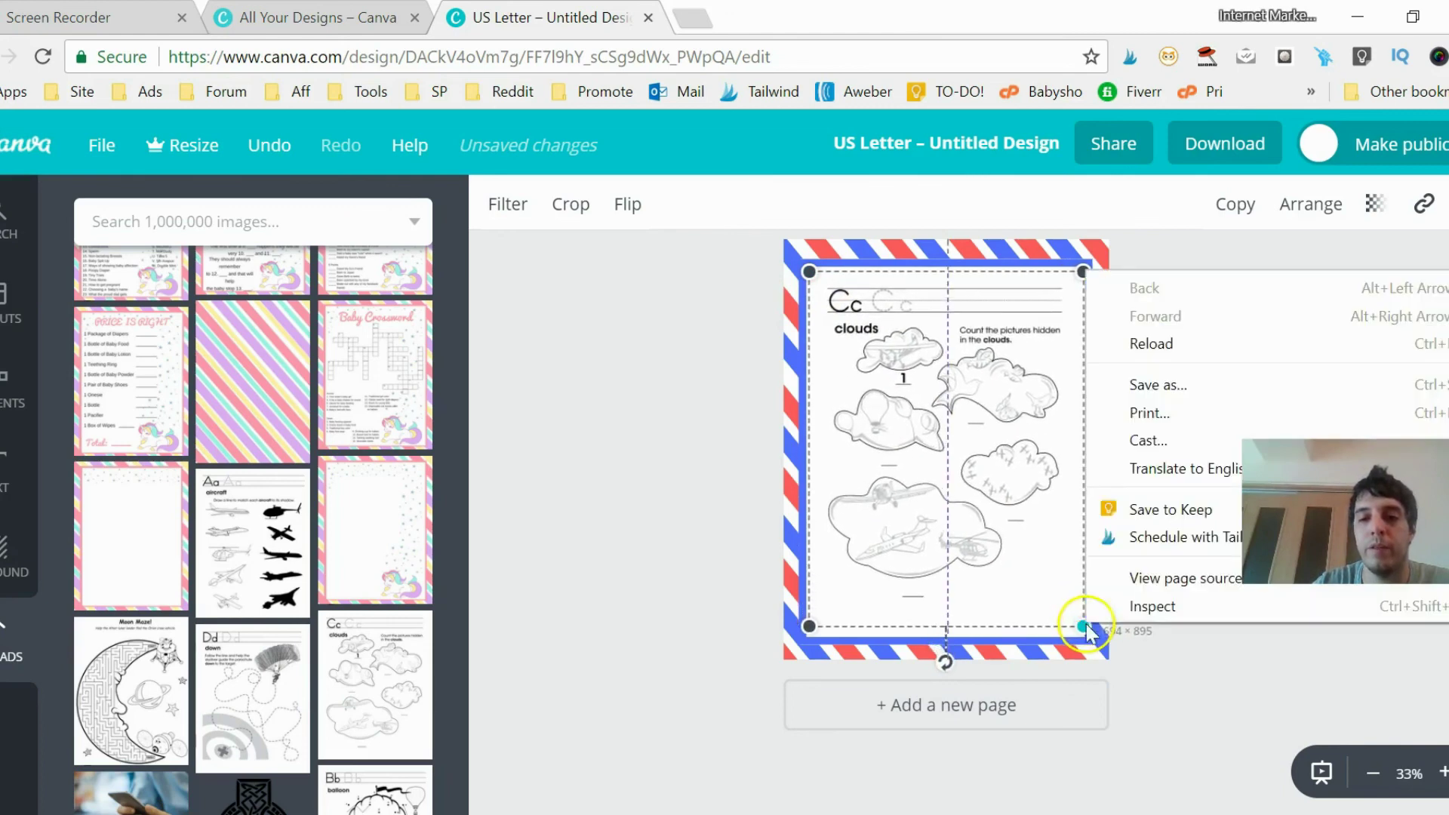
left_click(587, 578)
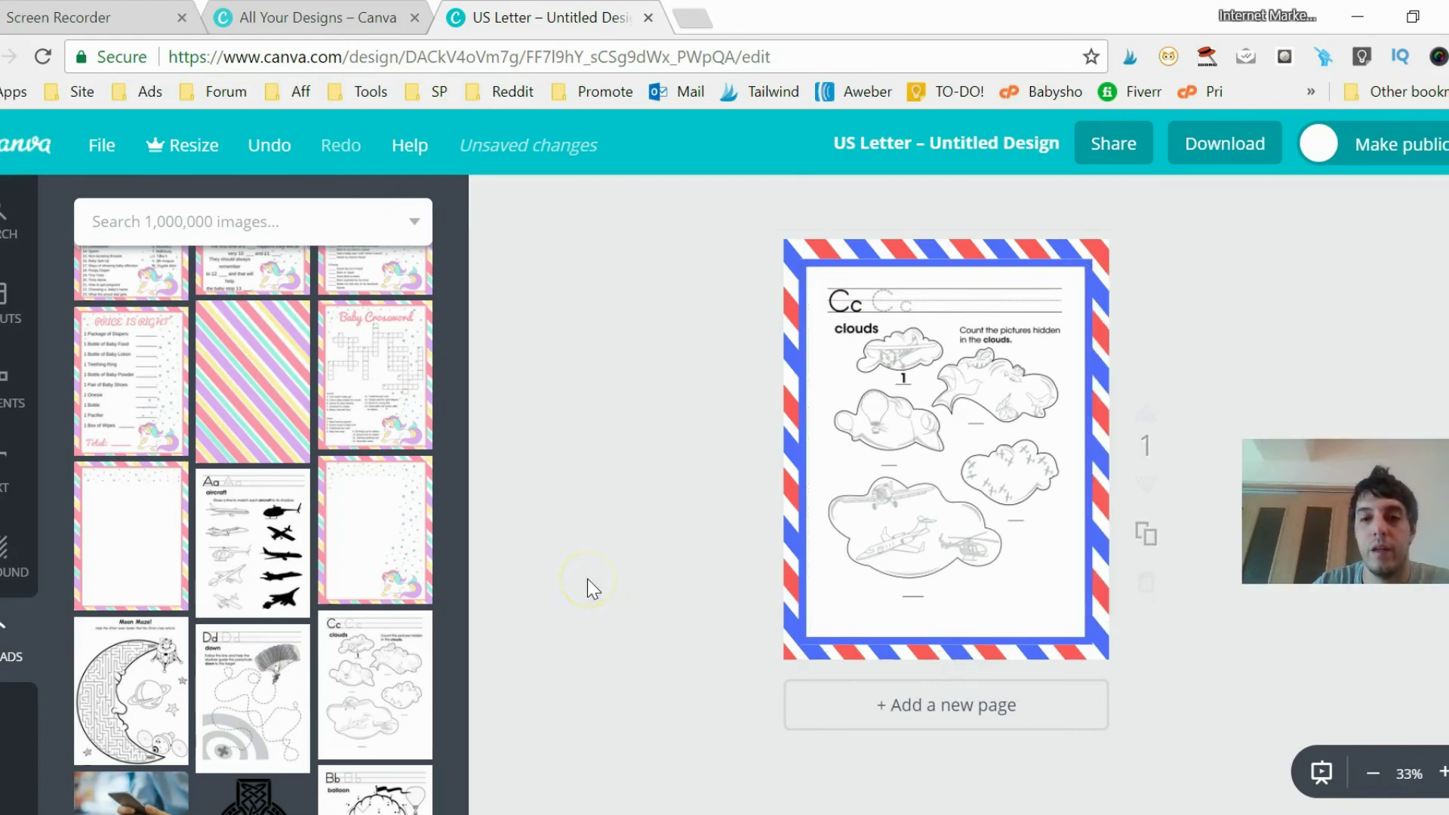